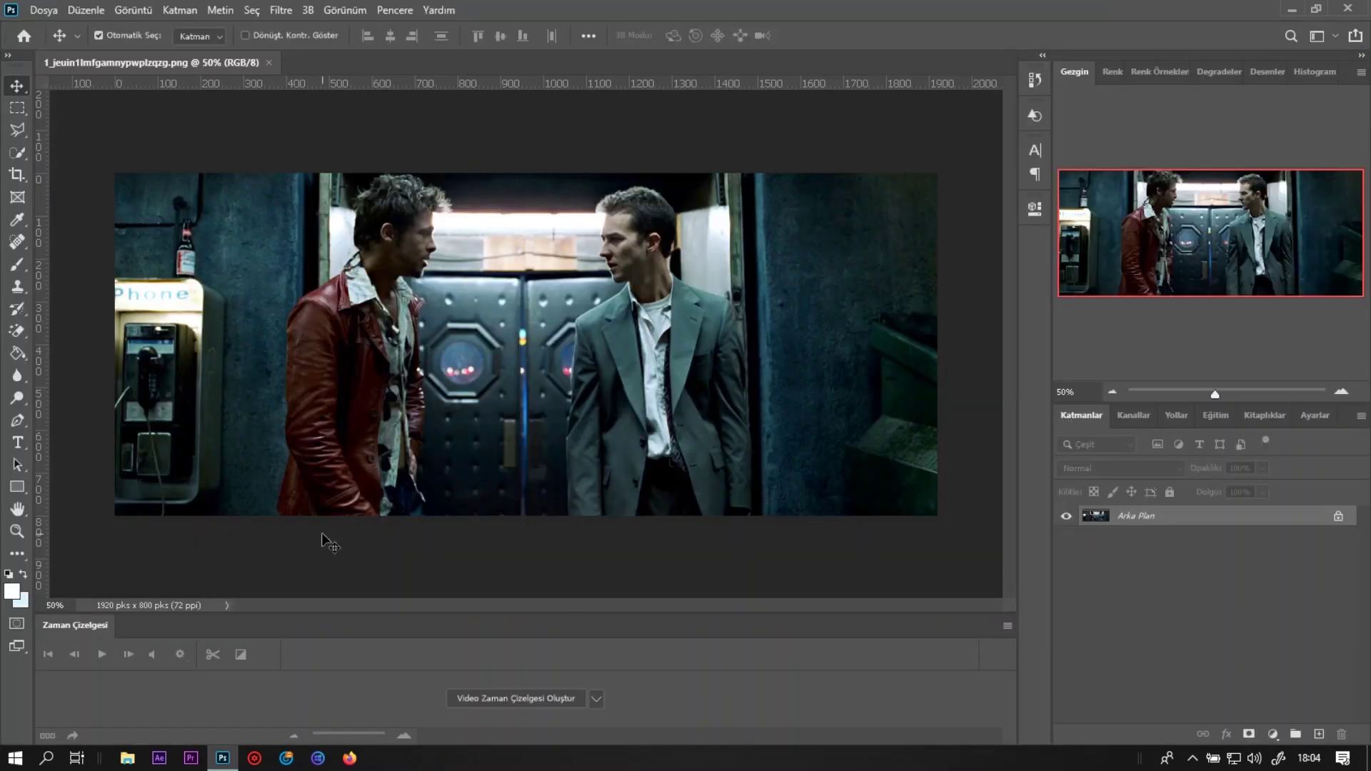
# Draw a rectangle about 120 × 222 px in the photo's lower-left corner and fill it with near-black 030303 sampled from the payphone
pyautogui.click(29, 489)
pyautogui.moveTo(125, 429); pyautogui.dragTo(156, 461)
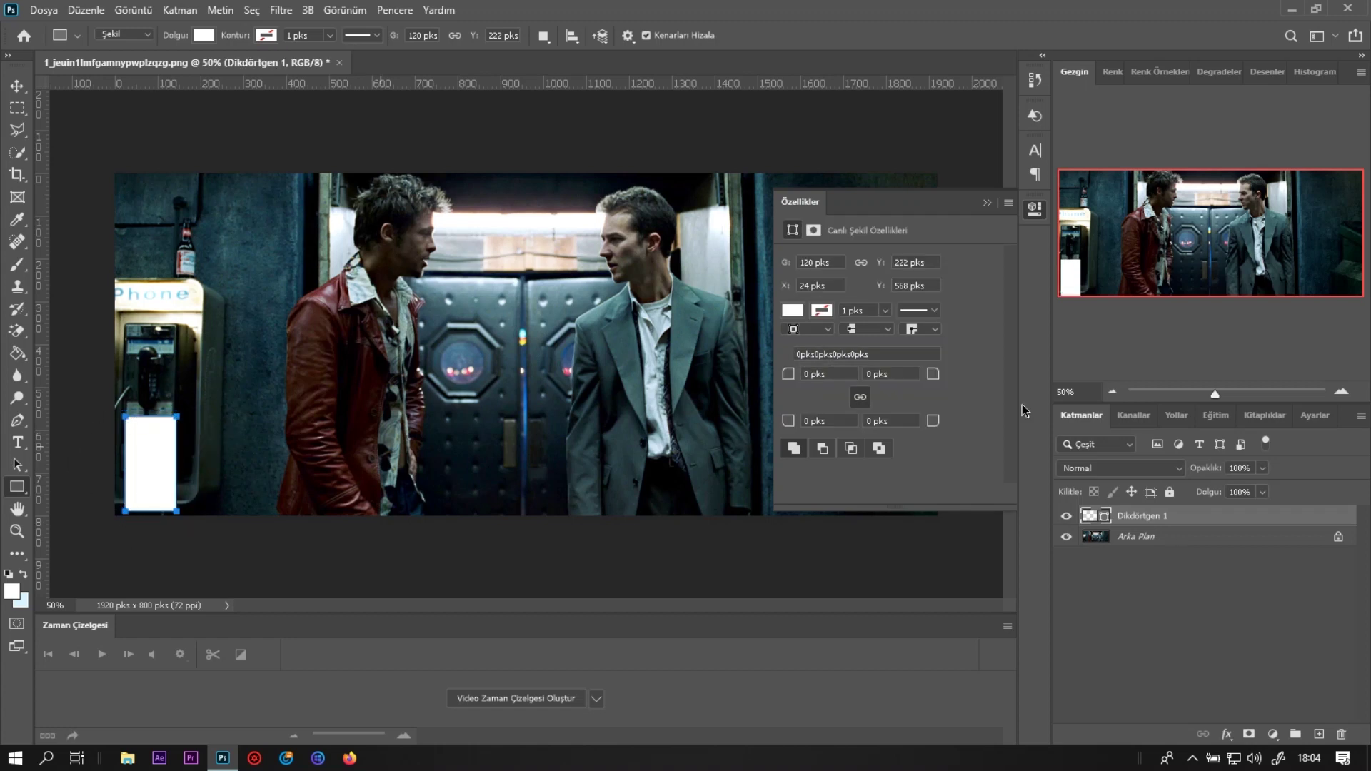
pyautogui.click(792, 310)
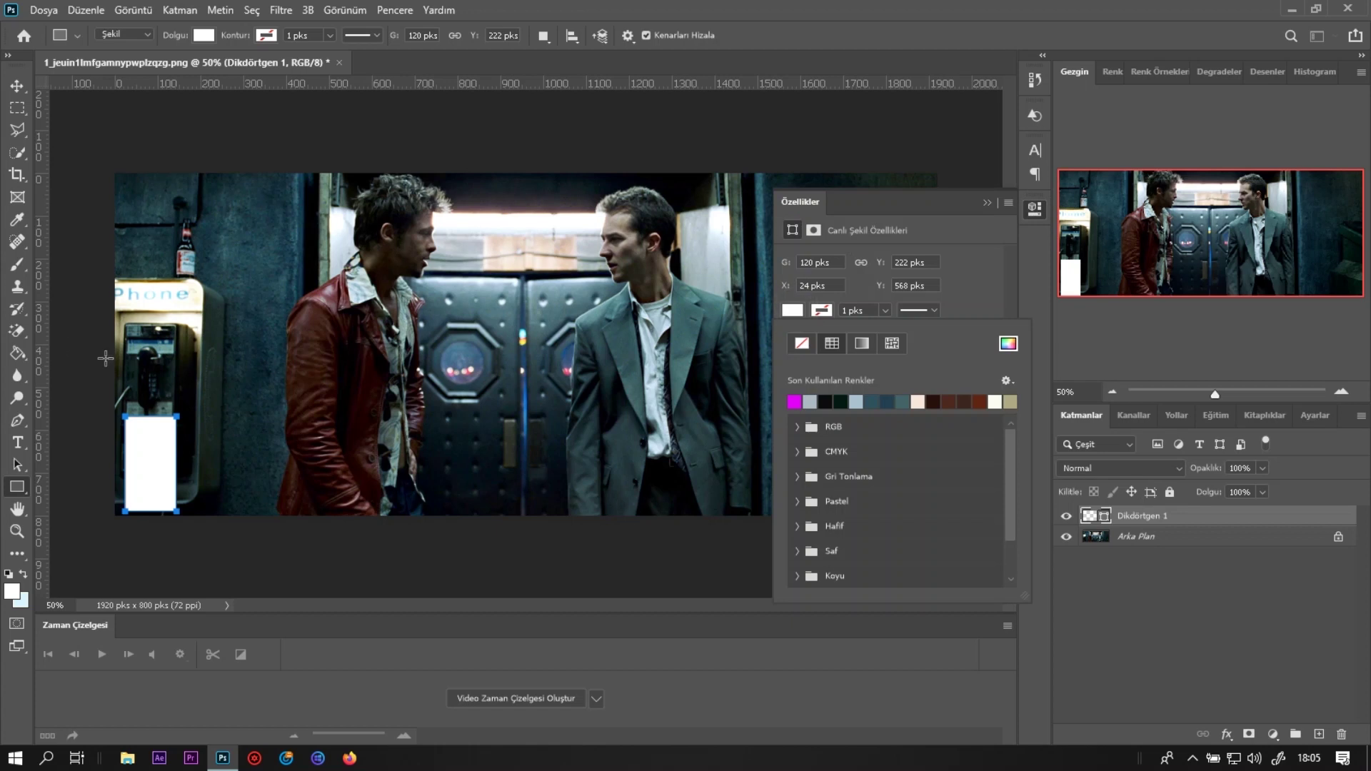
pyautogui.click(1008, 344)
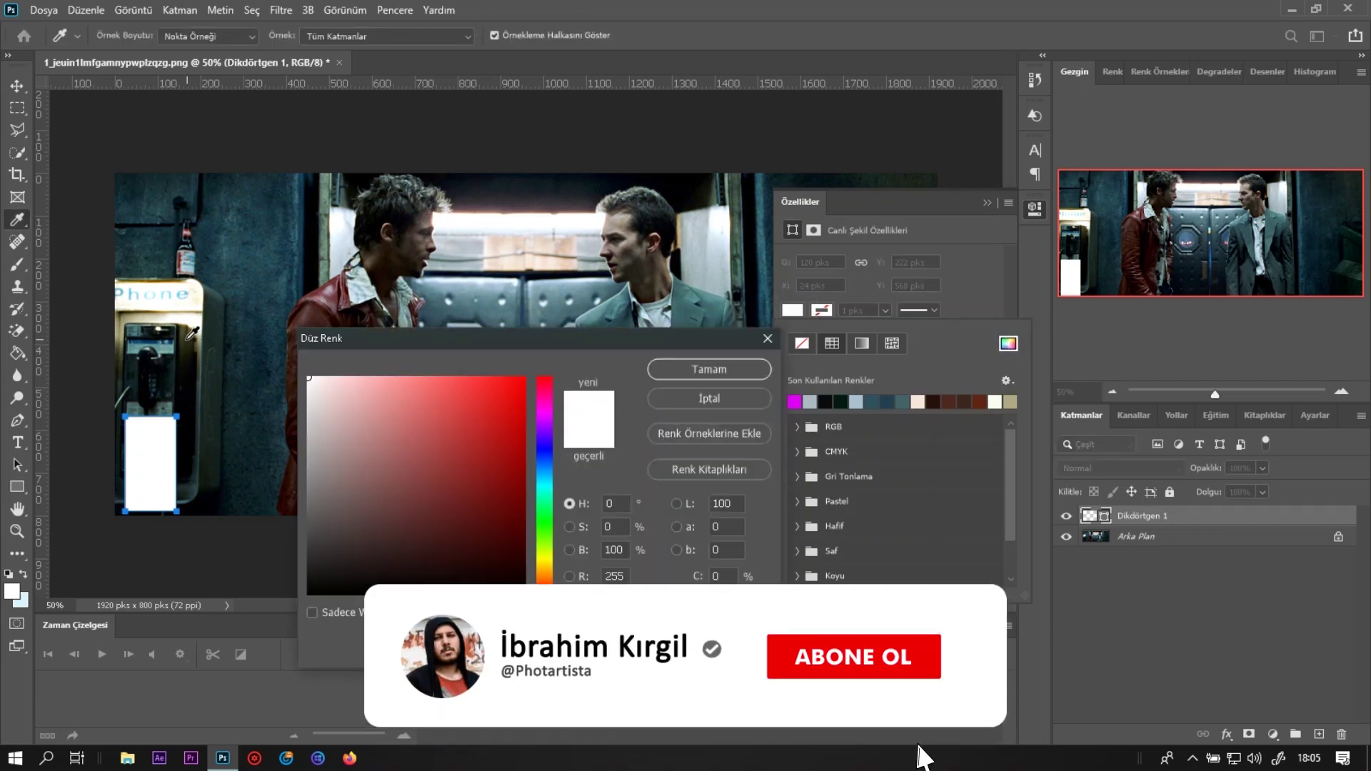
pyautogui.click(182, 384)
pyautogui.click(705, 371)
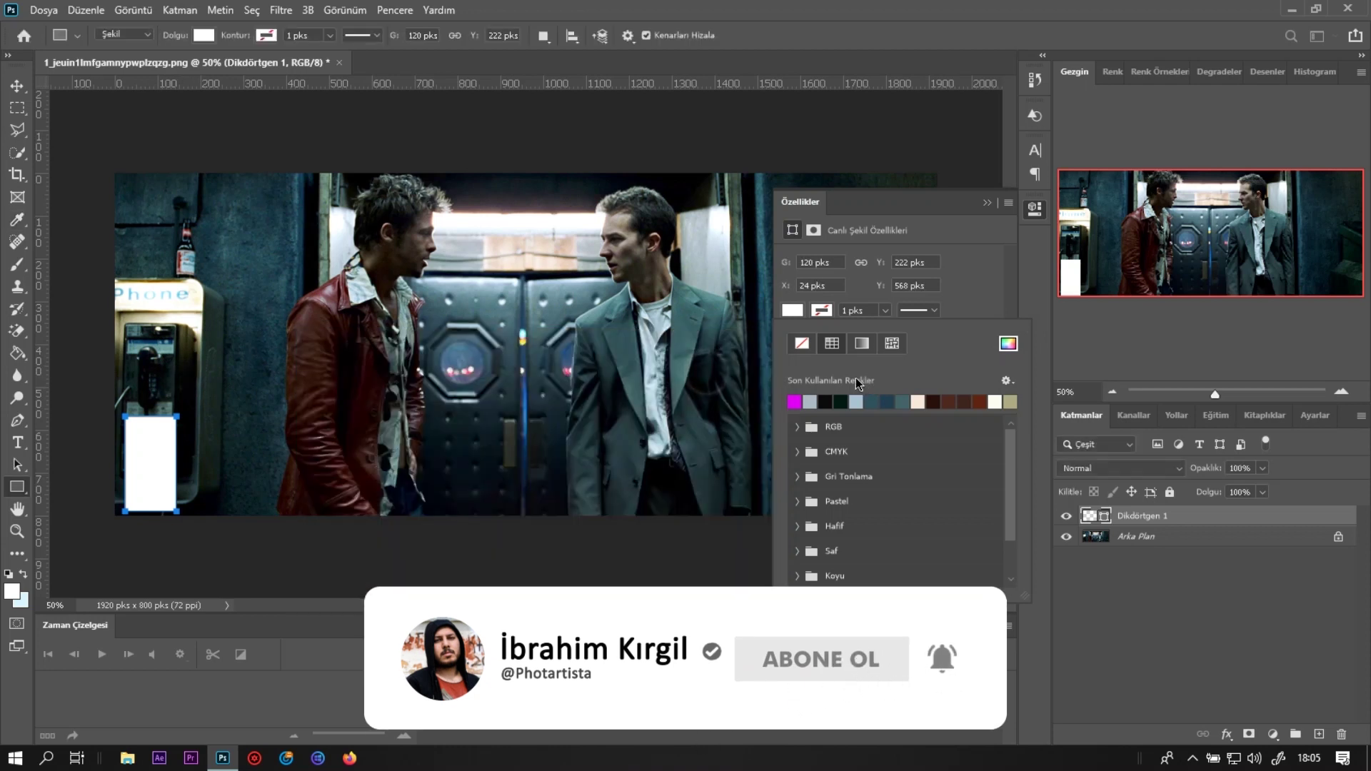
# Duplicate the black rectangle's layer and place the copy just to its right, at X about 162 px
pyautogui.rightClick(1164, 515)
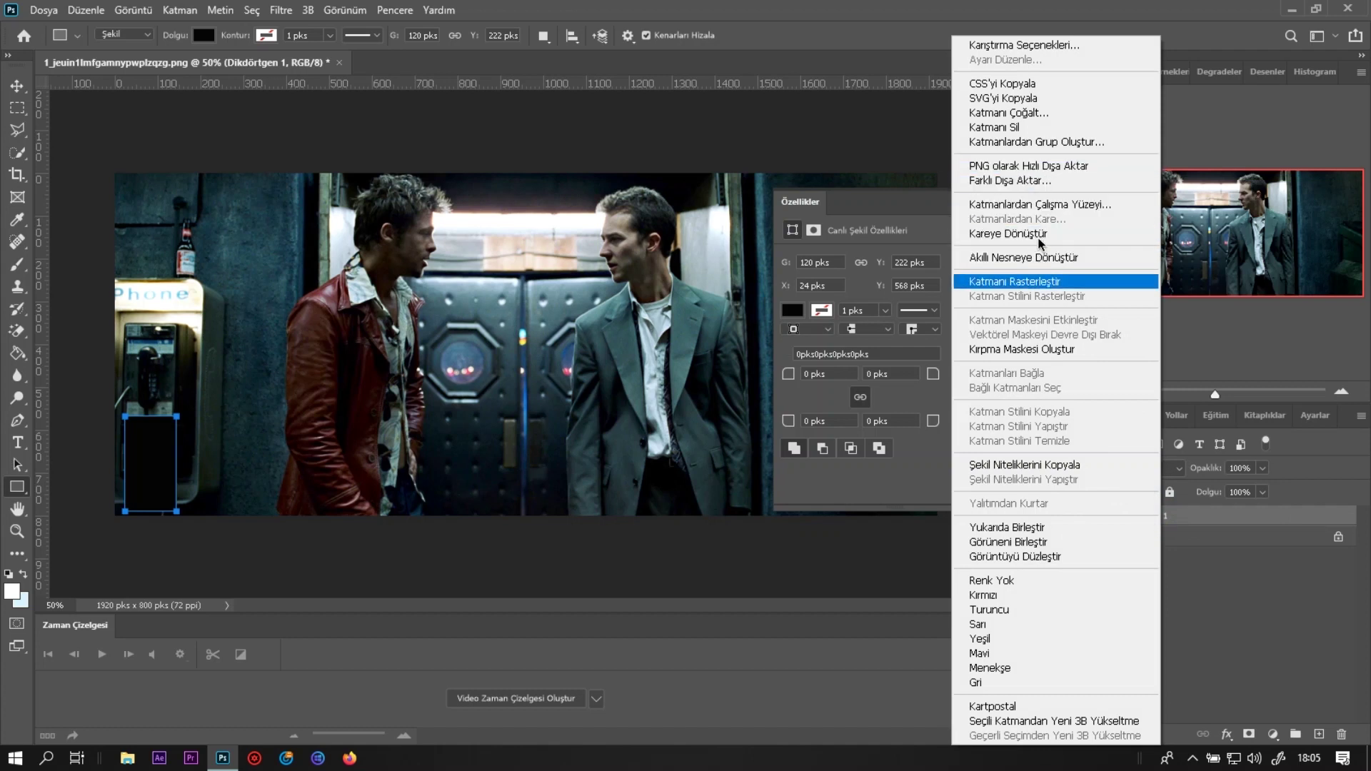
pyautogui.click(1008, 112)
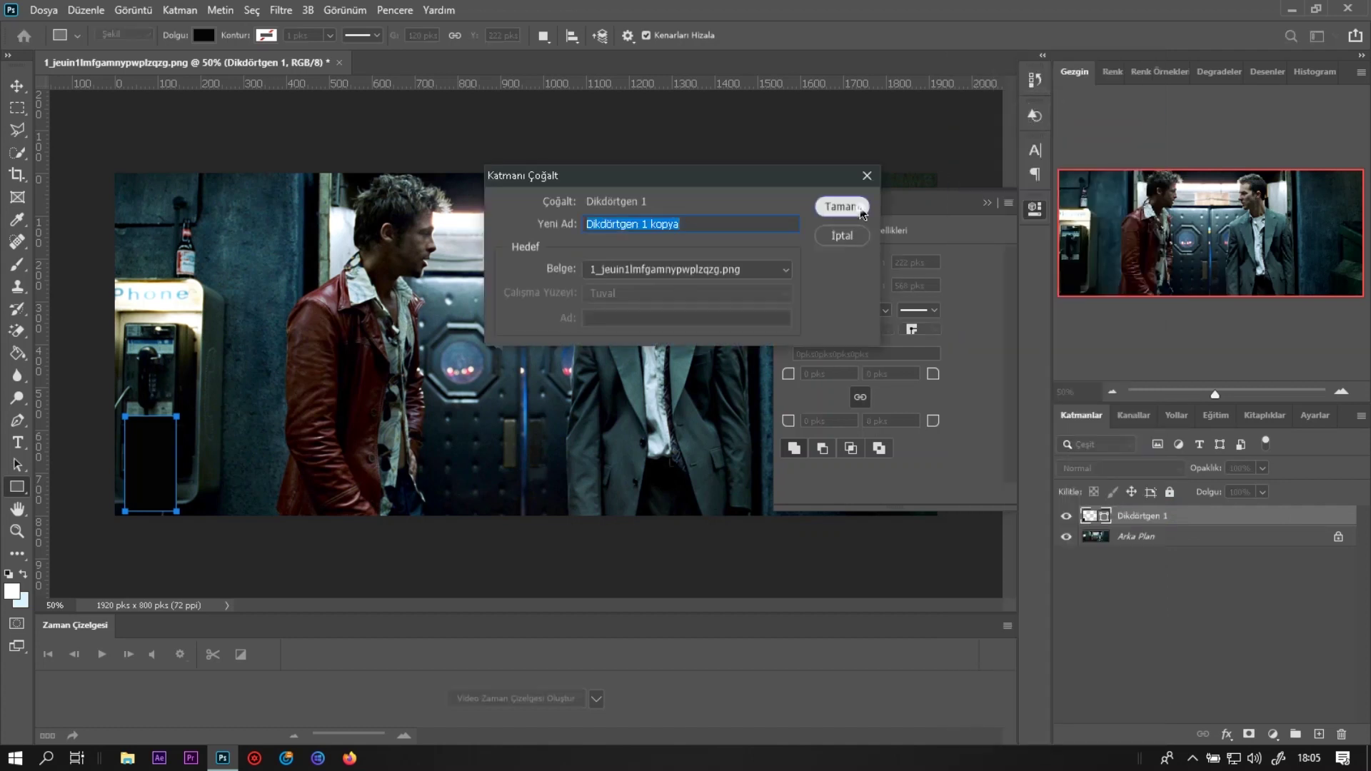
pyautogui.click(842, 207)
pyautogui.moveTo(164, 461); pyautogui.dragTo(205, 453)
# Fill the copied rectangle with the off-white fffff8 sampled from the lit phone sign
pyautogui.click(798, 311)
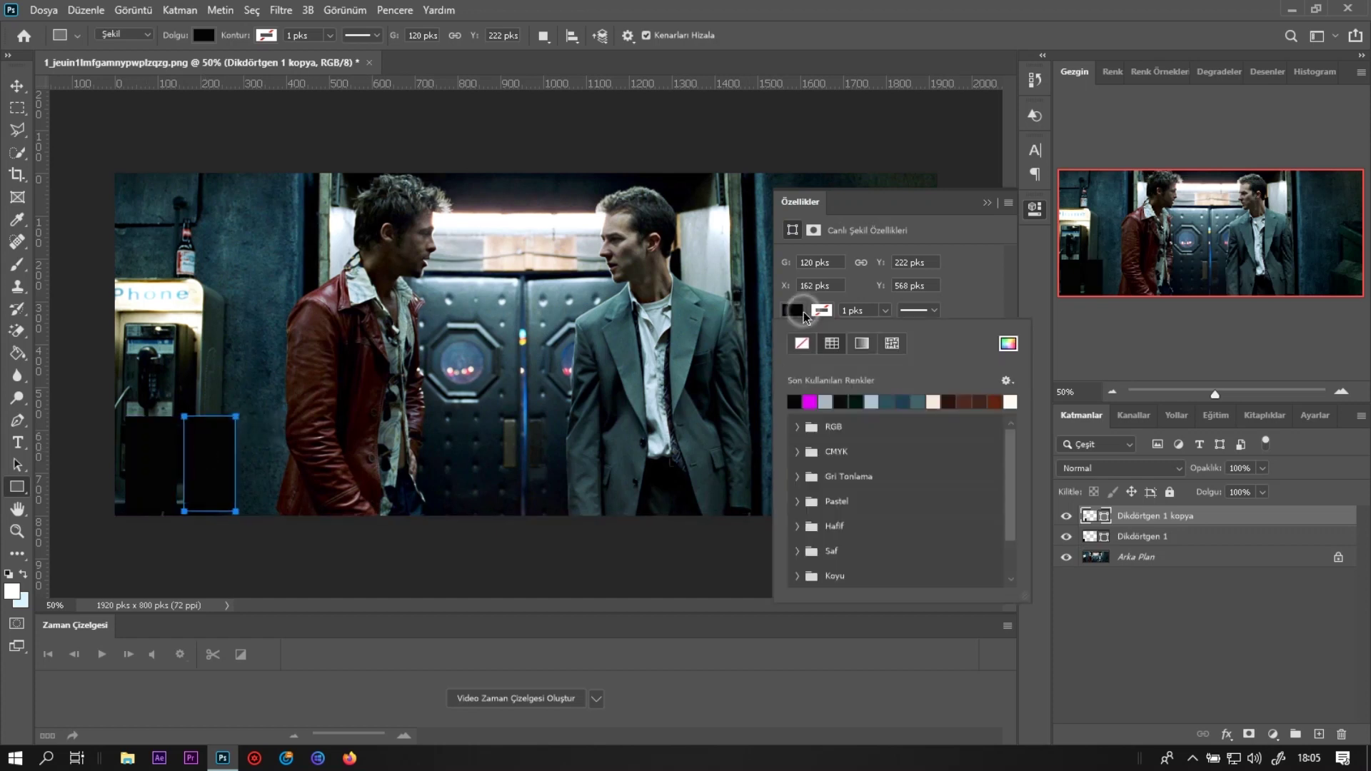
pyautogui.click(1008, 343)
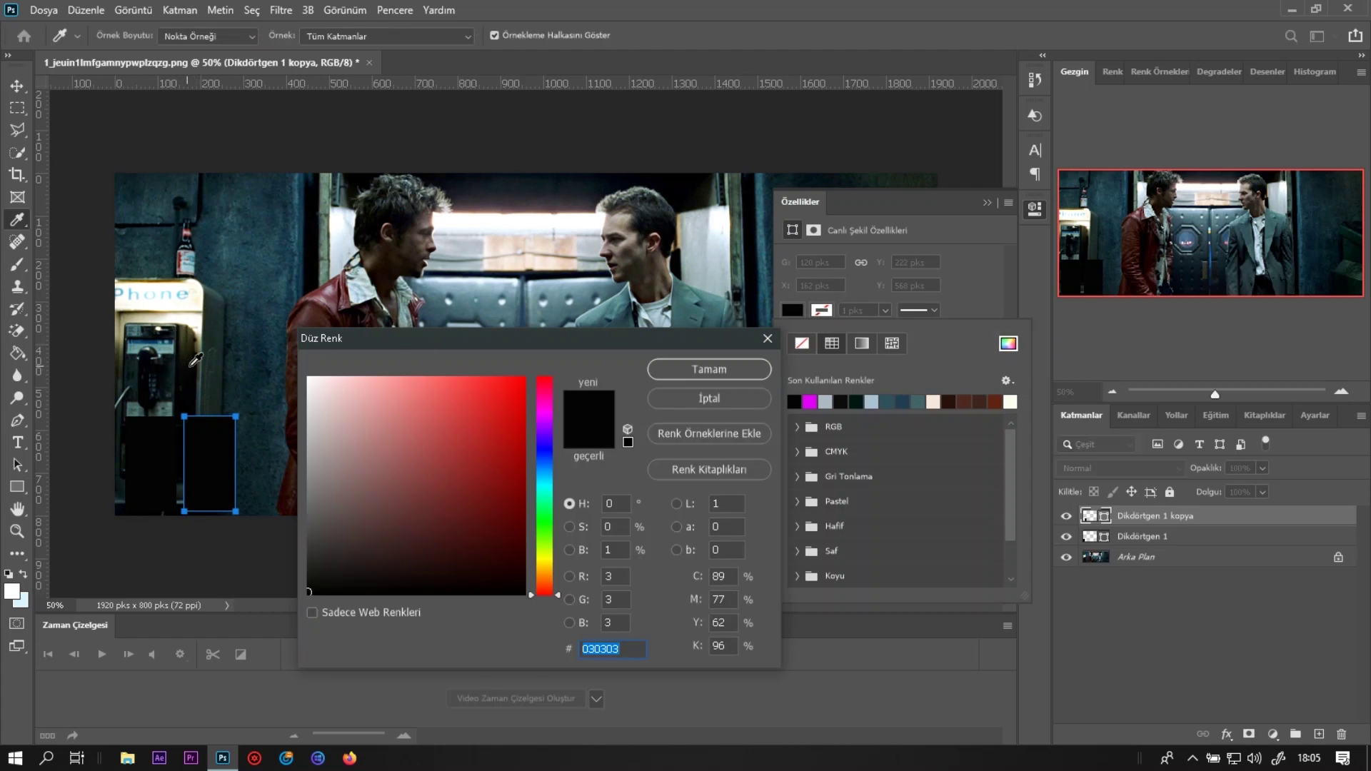
pyautogui.click(182, 295)
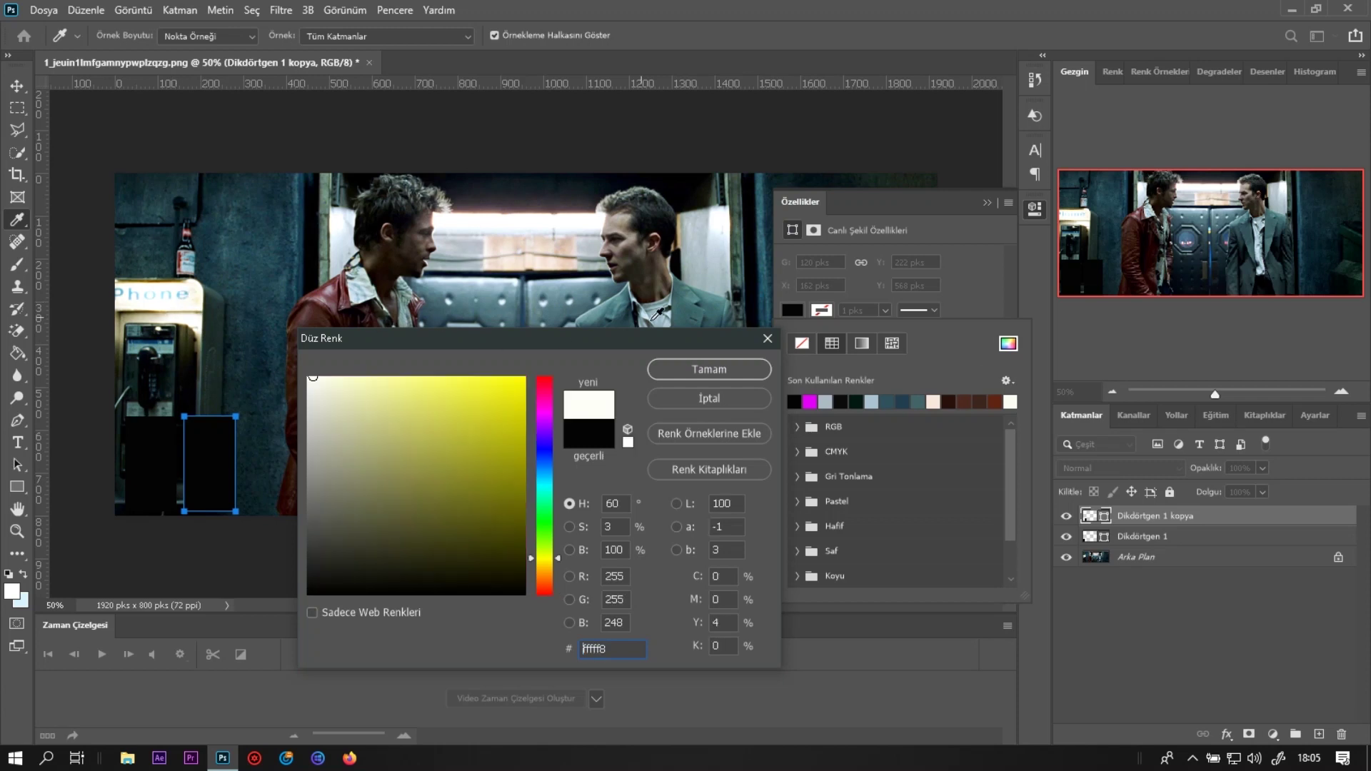
pyautogui.click(706, 382)
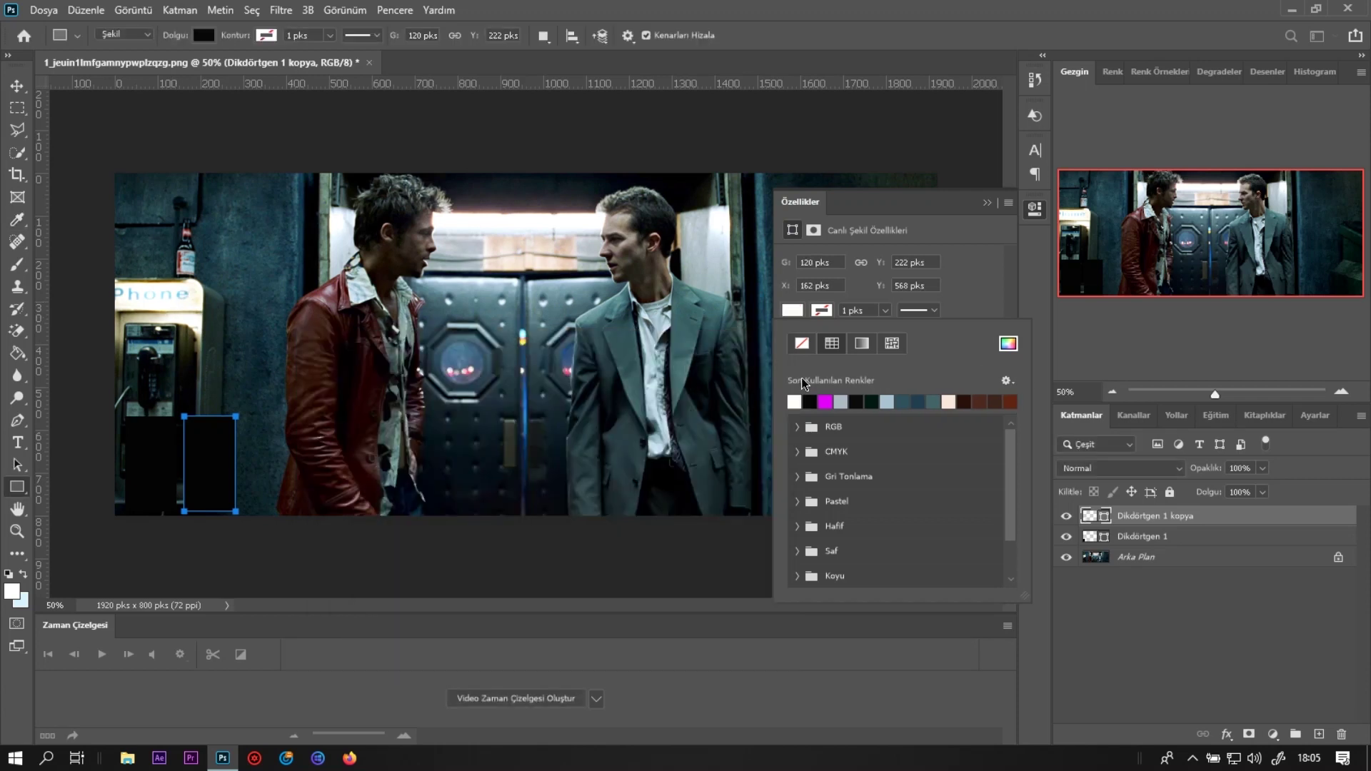
# Duplicate the off-white rectangle's layer and place the copy to its right, at X about 306 px
pyautogui.click(1134, 517)
pyautogui.rightClick(1134, 516)
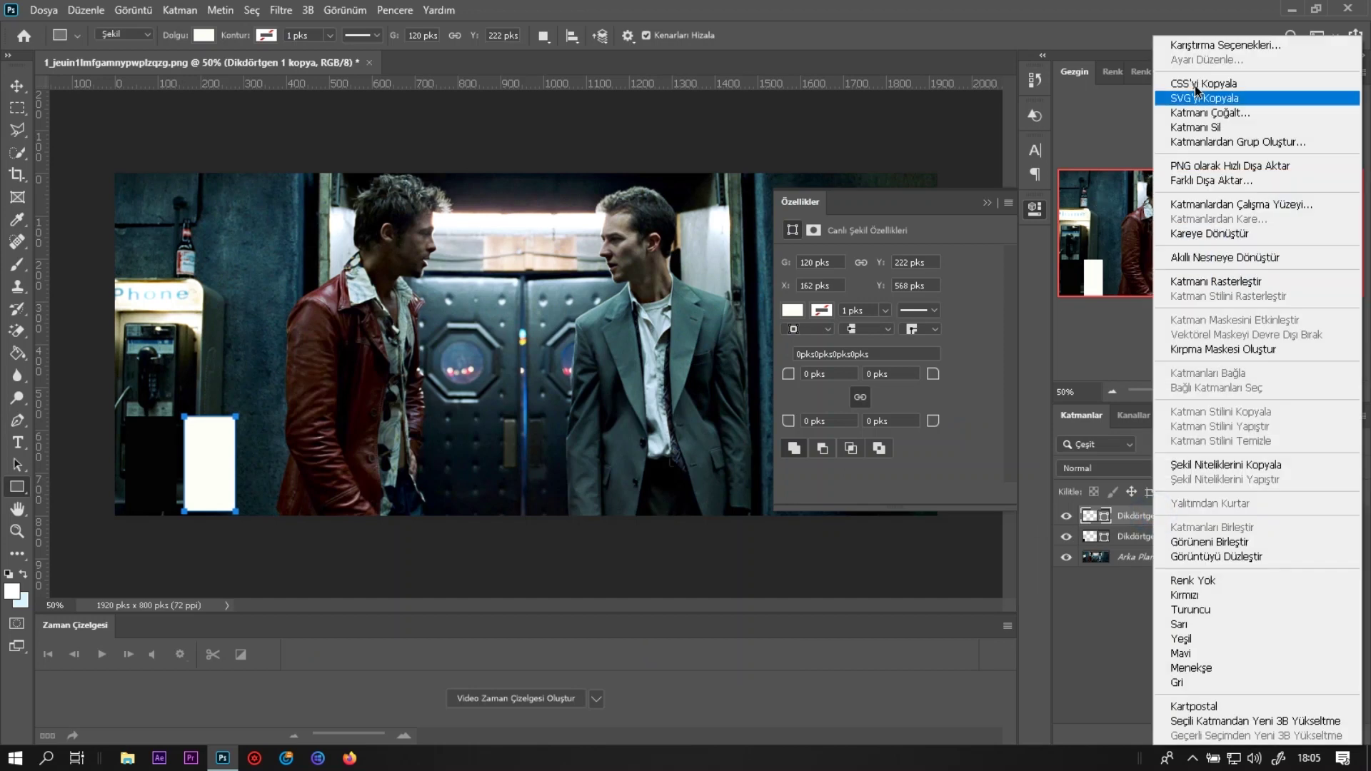
pyautogui.click(1207, 113)
pyautogui.click(850, 202)
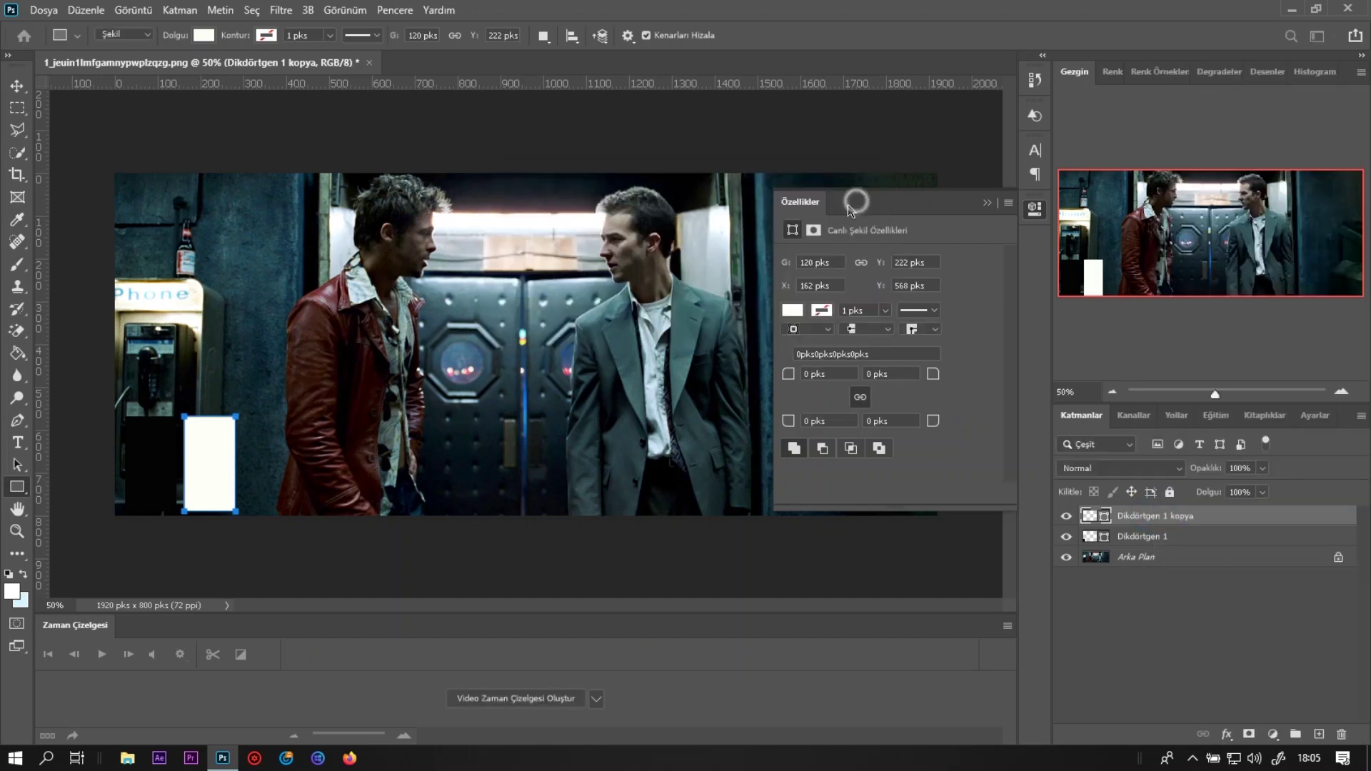
pyautogui.moveTo(225, 443); pyautogui.dragTo(291, 456)
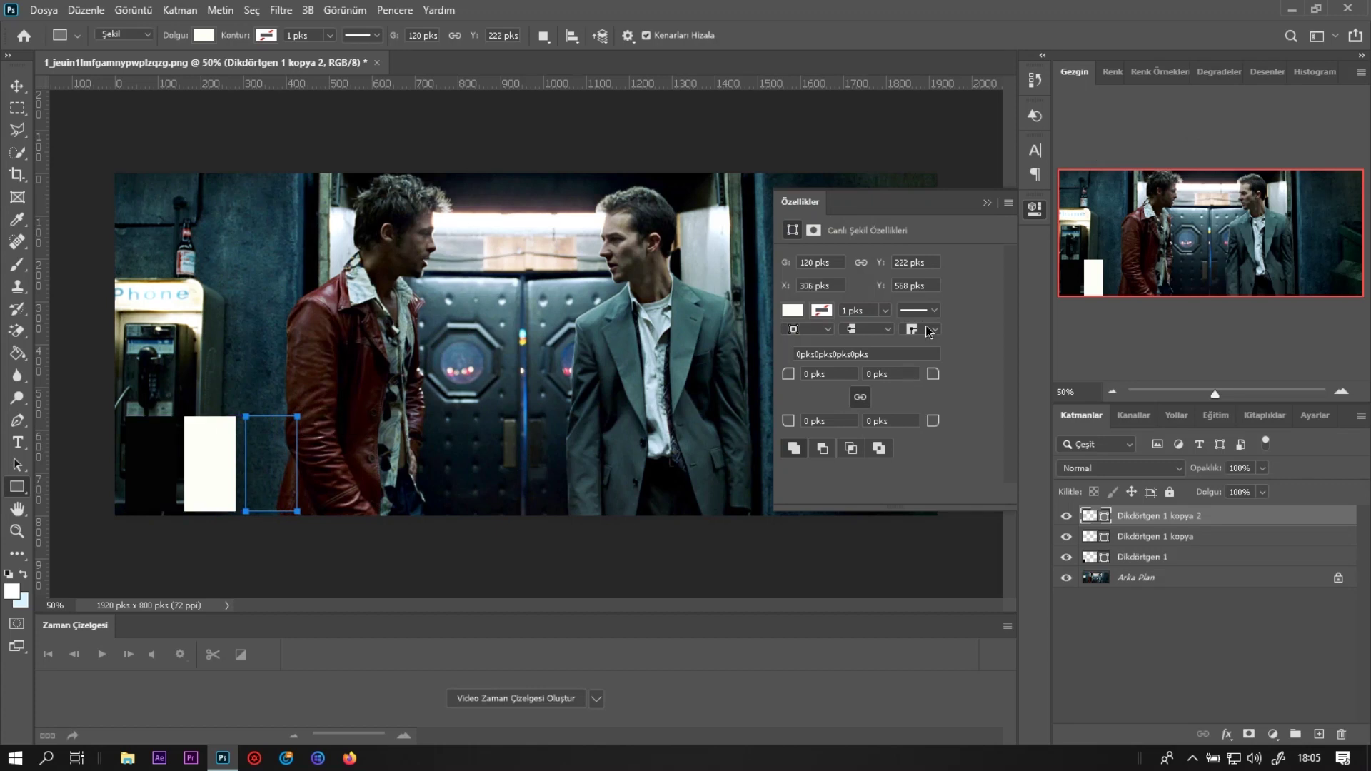
# Fill the third rectangle with the khaki 90895e sampled from the phone booth below its sign
pyautogui.click(795, 312)
pyautogui.click(1006, 348)
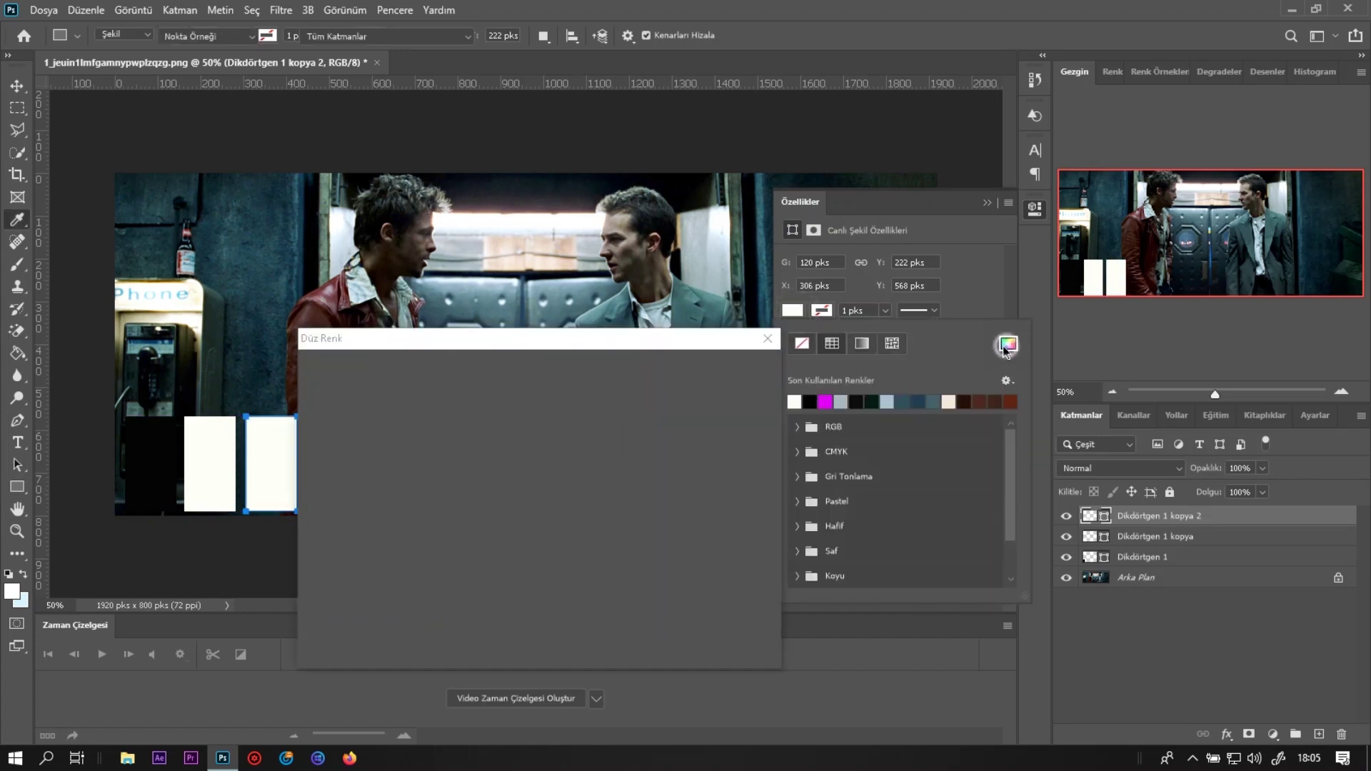
pyautogui.click(132, 313)
pyautogui.click(698, 369)
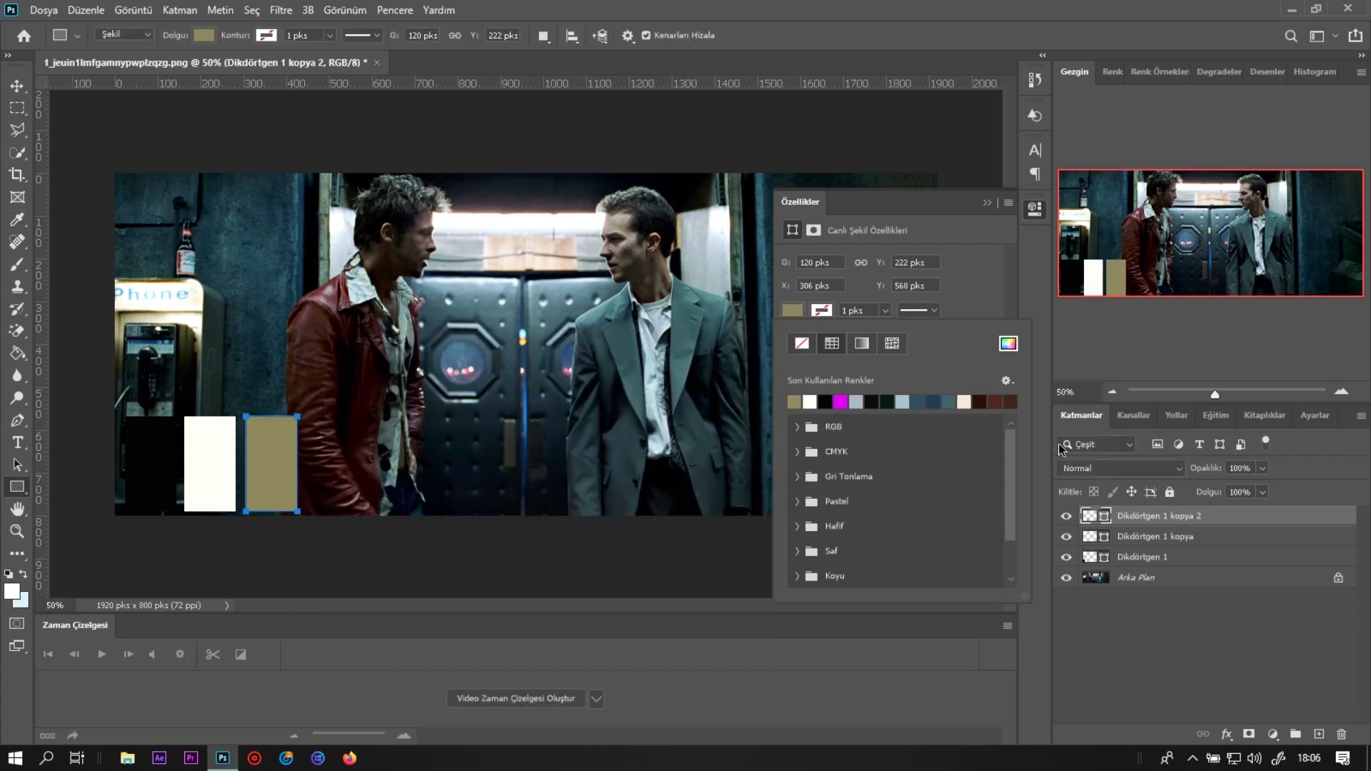
# Duplicate the khaki rectangle's layer and place the copy to its right, at X about 456 px
pyautogui.rightClick(1139, 522)
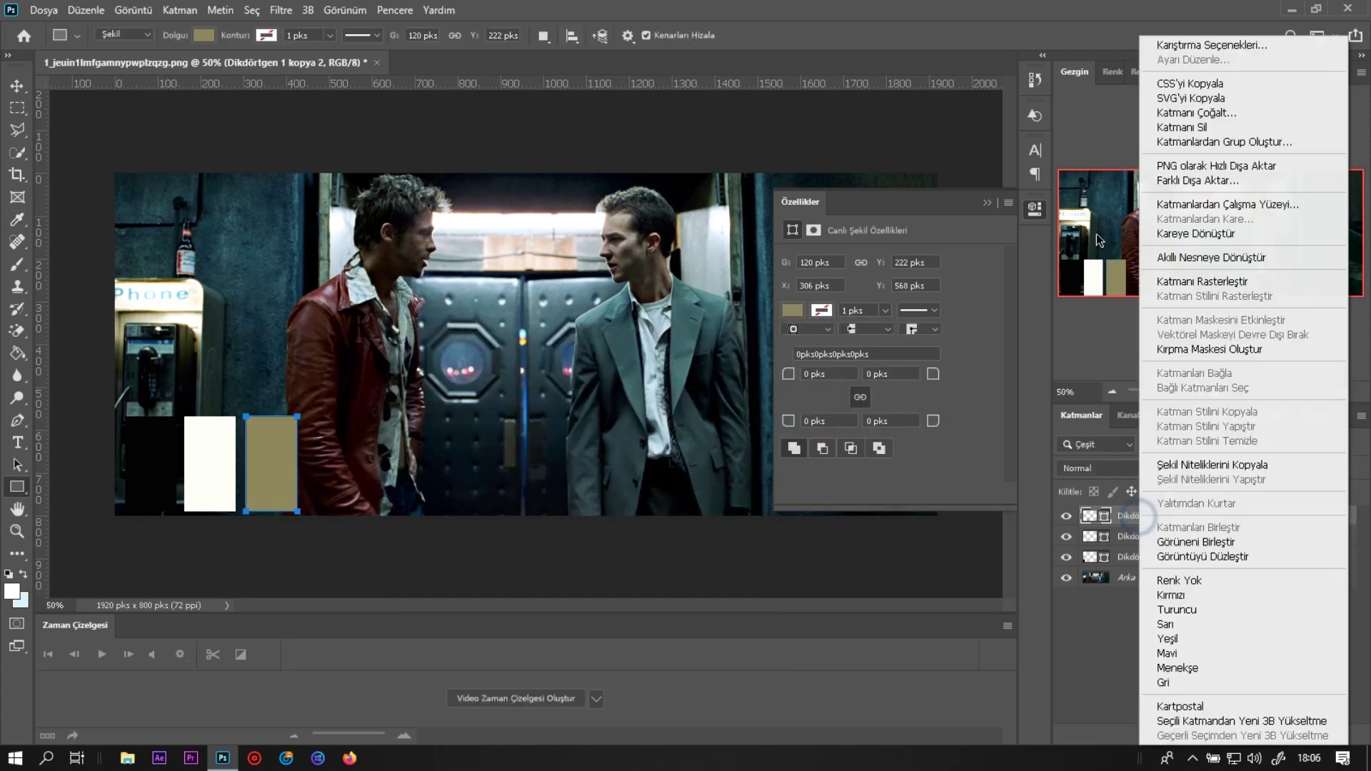
pyautogui.click(1179, 111)
pyautogui.click(825, 207)
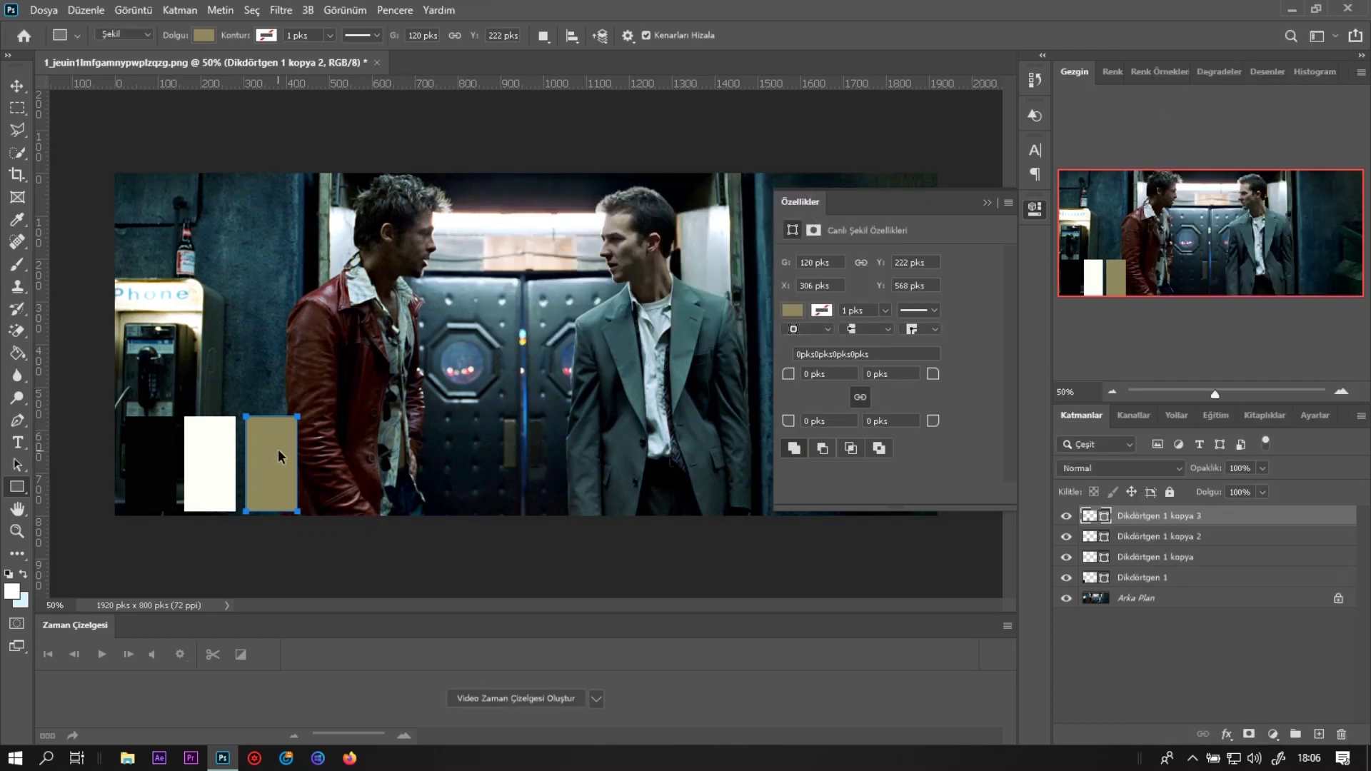
pyautogui.moveTo(286, 455); pyautogui.dragTo(341, 450)
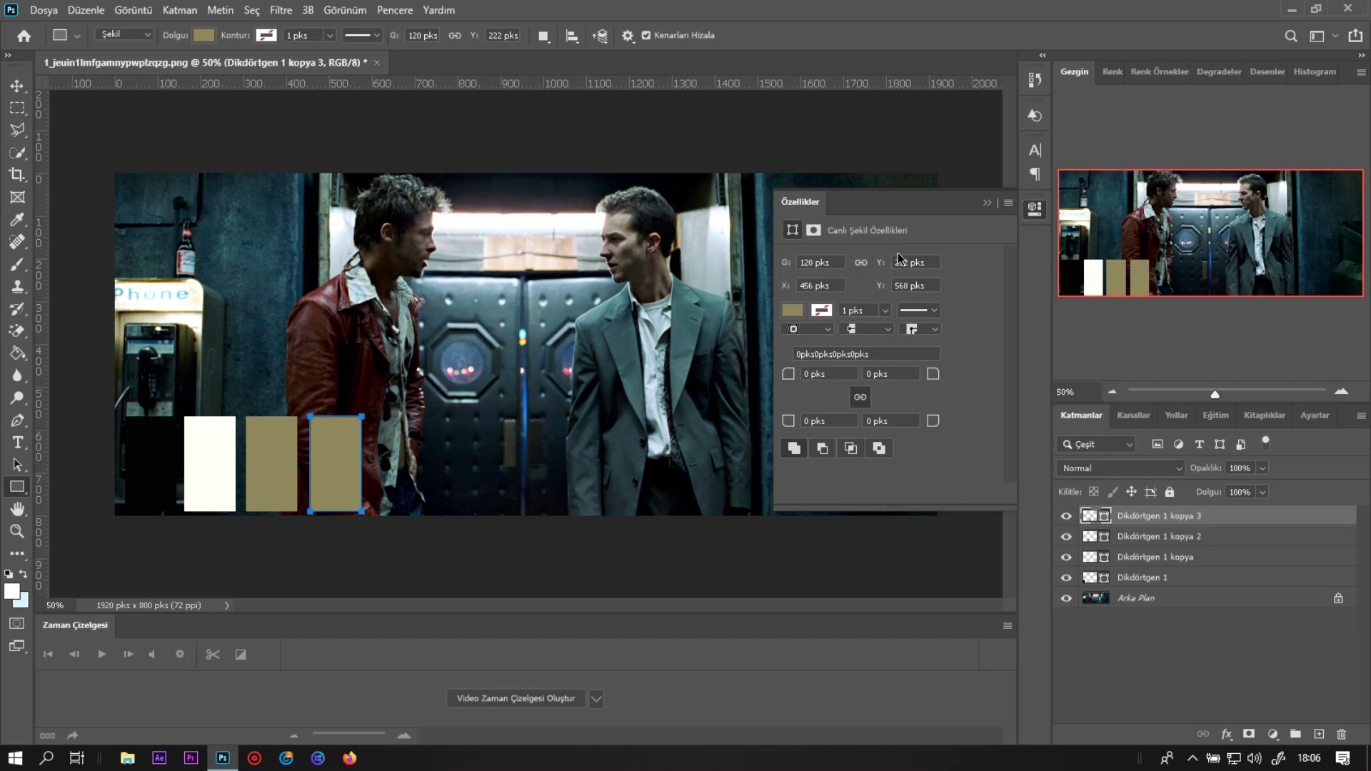
# Fill the fourth rectangle with the pale beige sampled from the lit panel above the doors
pyautogui.click(792, 311)
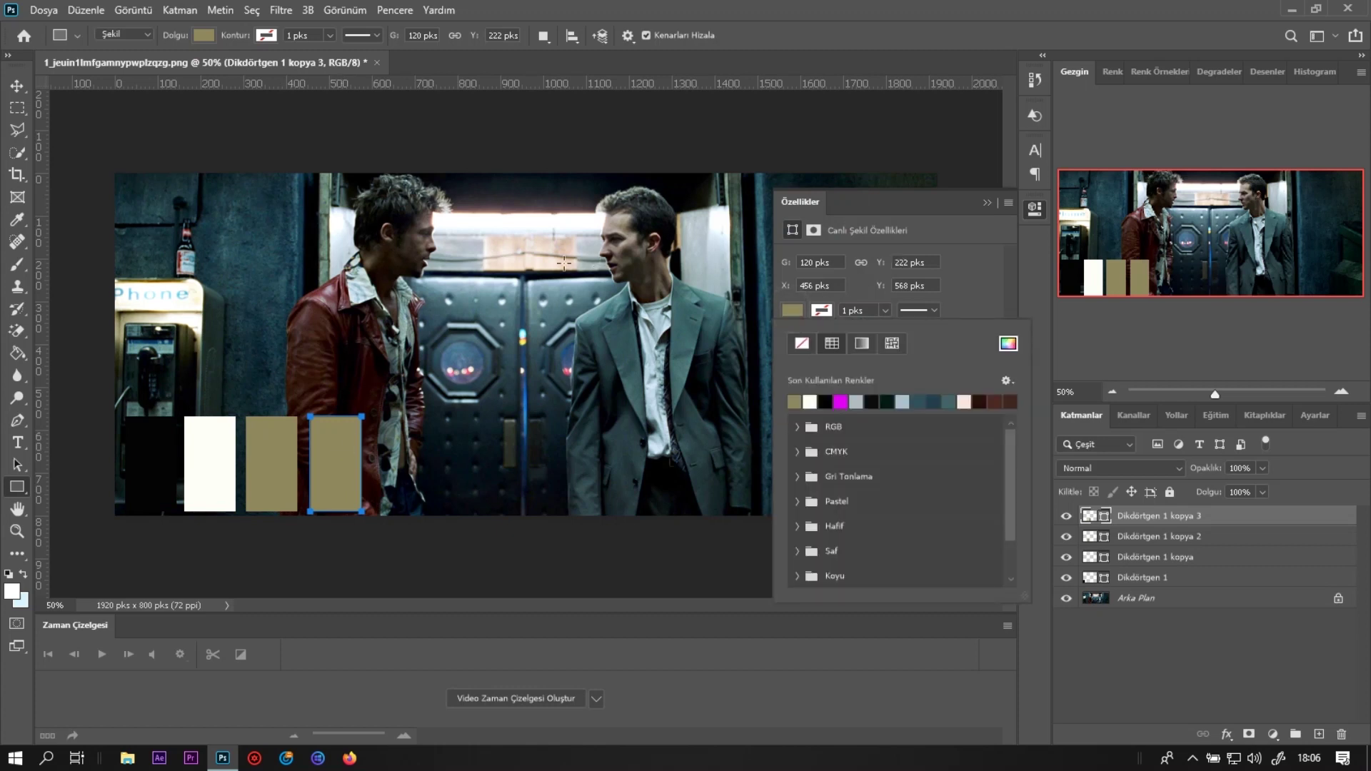
pyautogui.click(1007, 344)
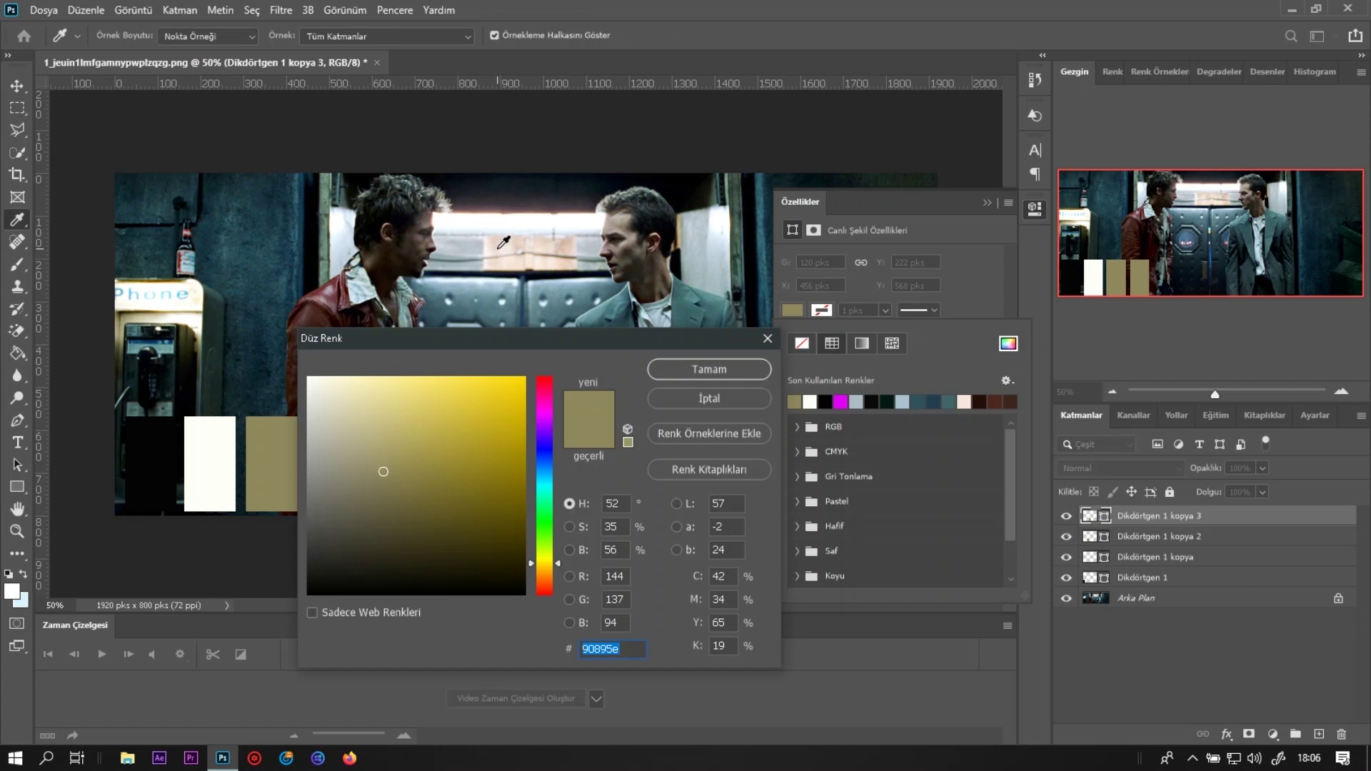
pyautogui.click(499, 248)
pyautogui.click(695, 370)
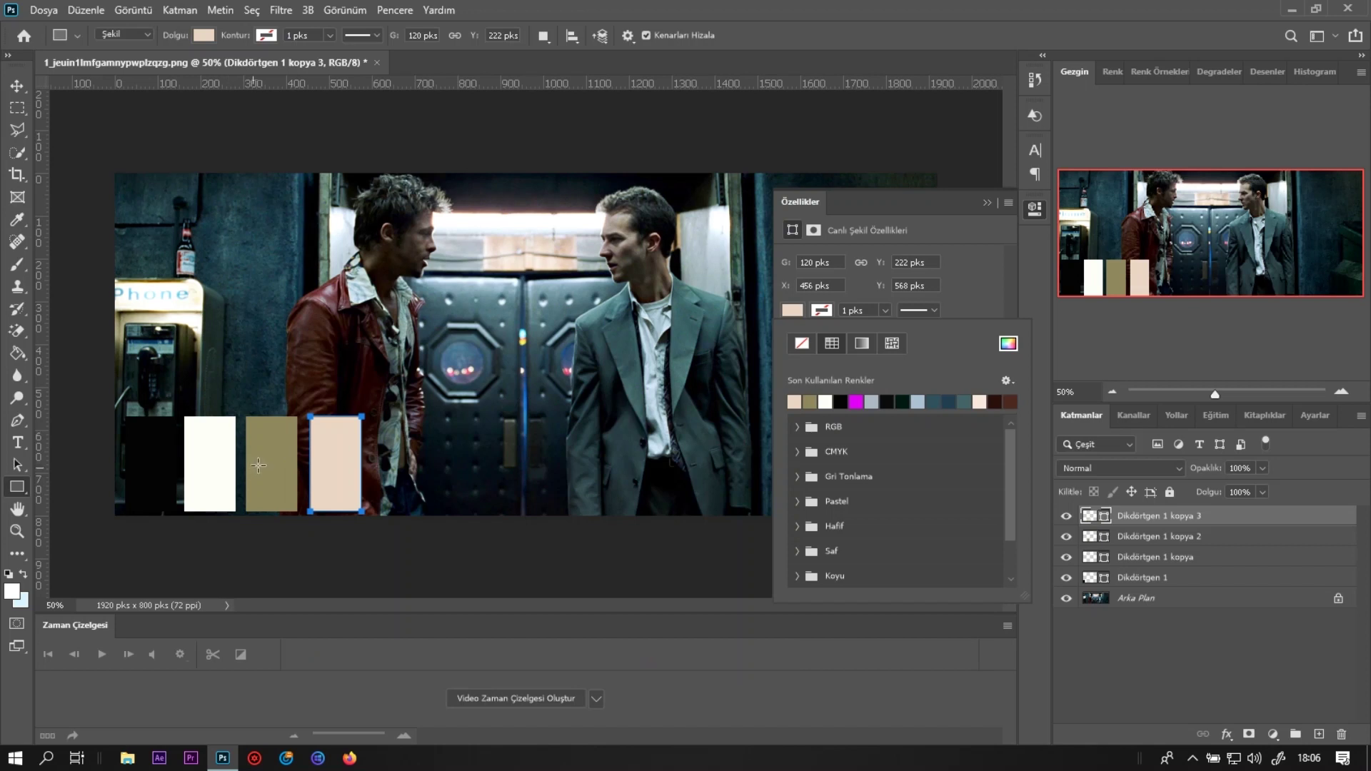
pyautogui.click(1135, 516)
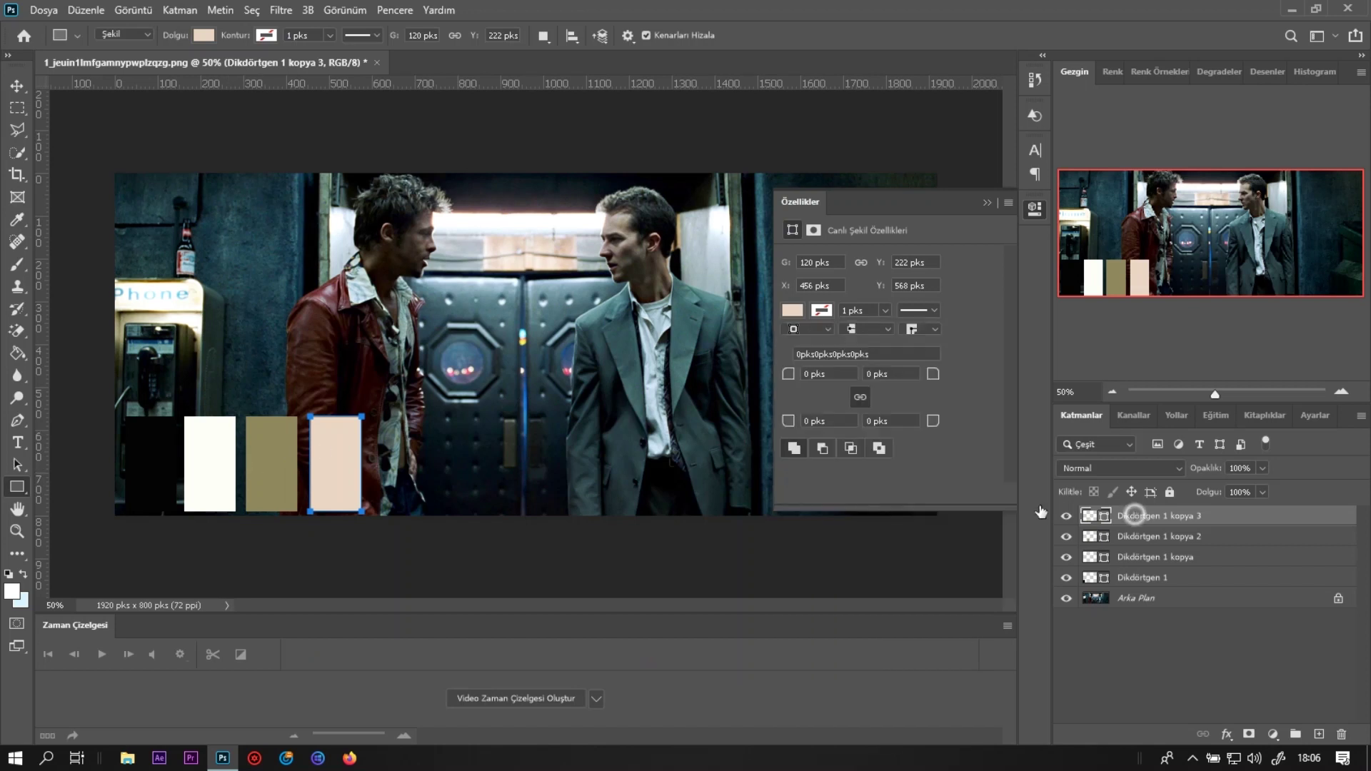
# Swap the khaki and beige swatches with the Move tool so beige sits beside white, and set khaki at X about 474 px
pyautogui.click(17, 85)
pyautogui.moveTo(267, 416); pyautogui.dragTo(396, 419)
pyautogui.moveTo(346, 466); pyautogui.dragTo(288, 471)
pyautogui.moveTo(397, 474); pyautogui.dragTo(343, 479)
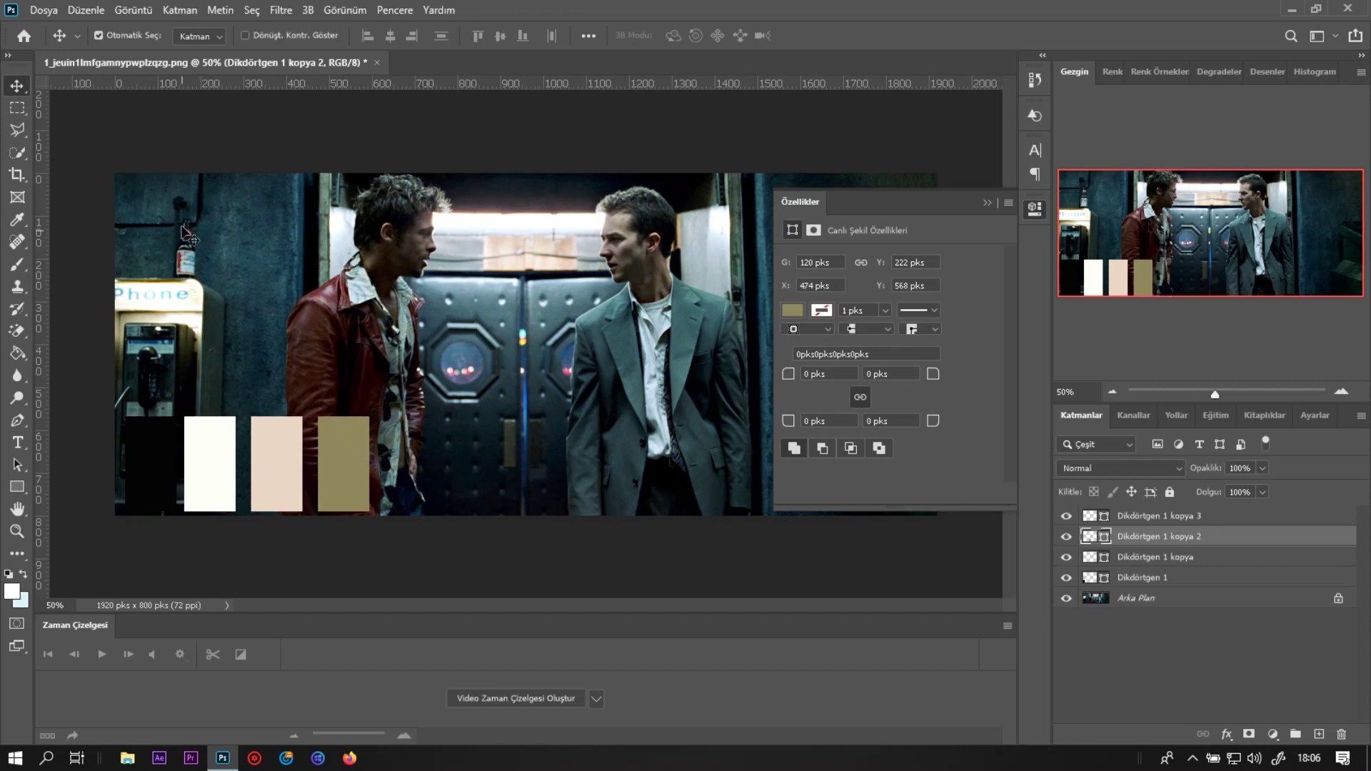
# Duplicate the khaki swatch's layer and place the copy to its right, at X about 626 px
pyautogui.rightClick(1145, 541)
pyautogui.click(1200, 112)
pyautogui.click(791, 230)
pyautogui.press('Return')
pyautogui.moveTo(357, 460); pyautogui.dragTo(419, 457)
# Fill the fifth rectangle with the pale blue cfe2e8 sampled from the shirt collar of the man in the red jacket
pyautogui.click(793, 310)
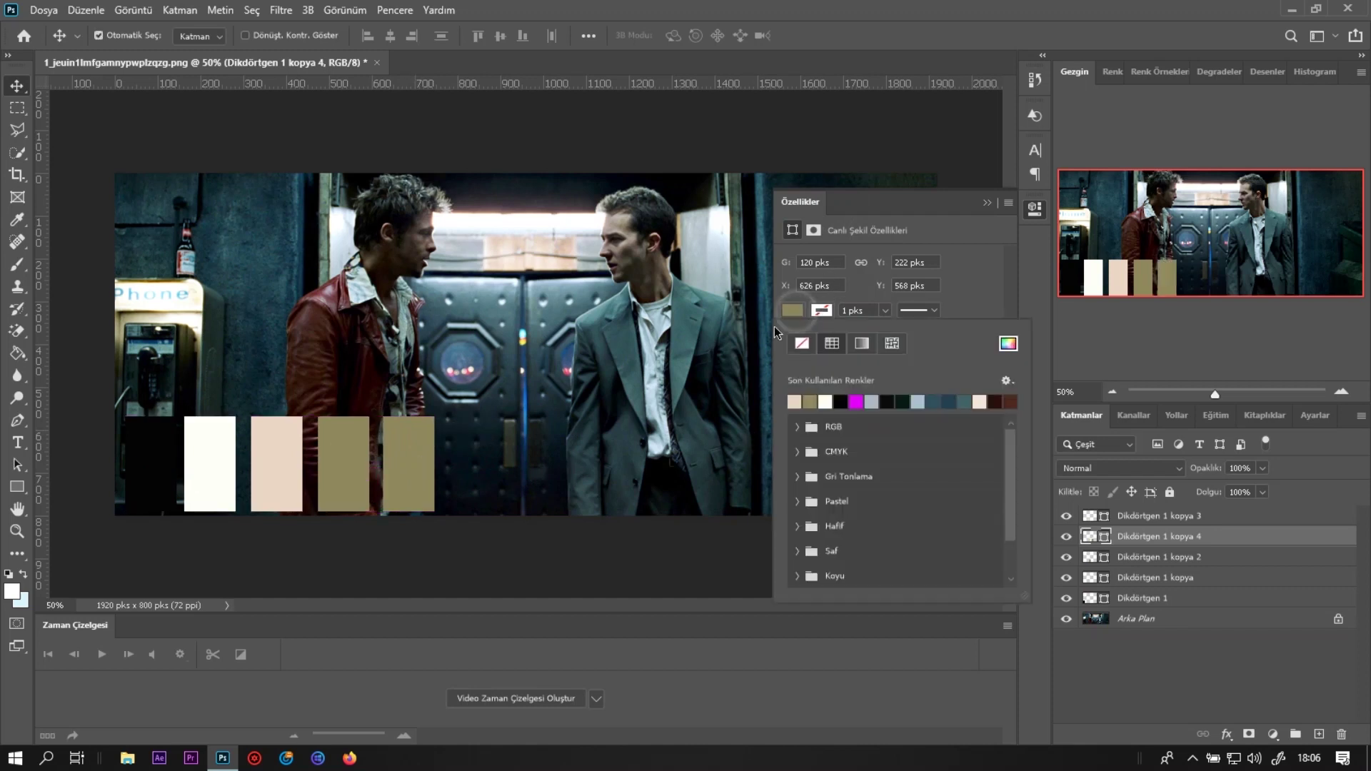
pyautogui.click(1008, 343)
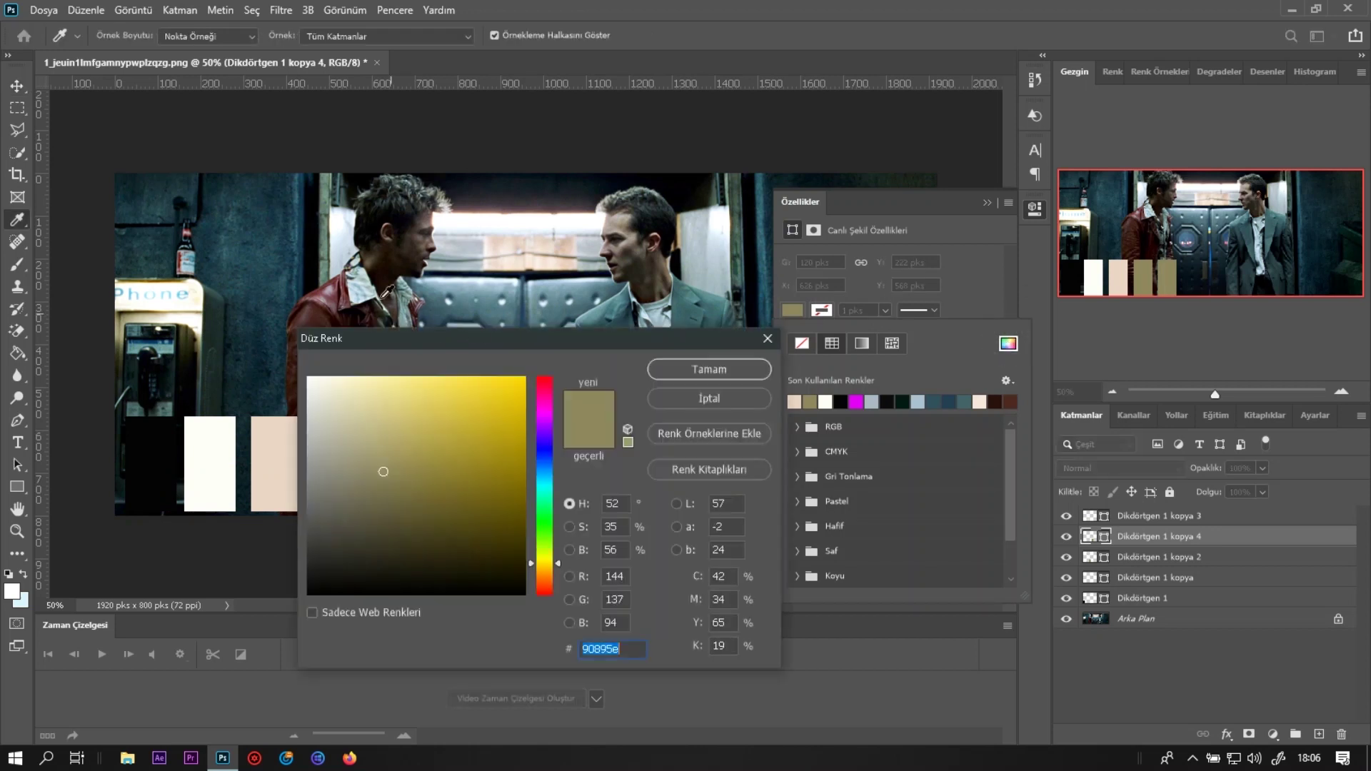
pyautogui.click(370, 280)
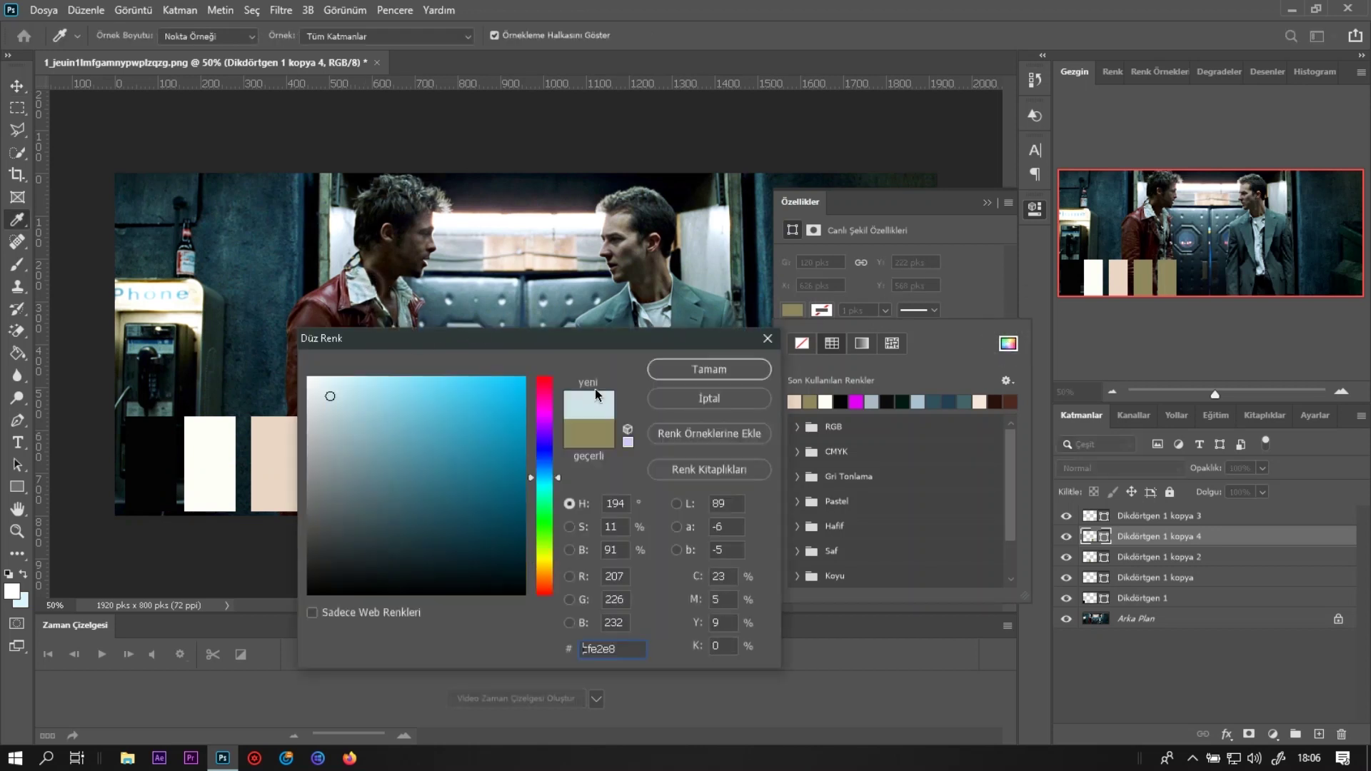
pyautogui.click(705, 371)
# Swap the khaki and pale blue swatches so khaki ends the row at X about 630 px
pyautogui.click(348, 455)
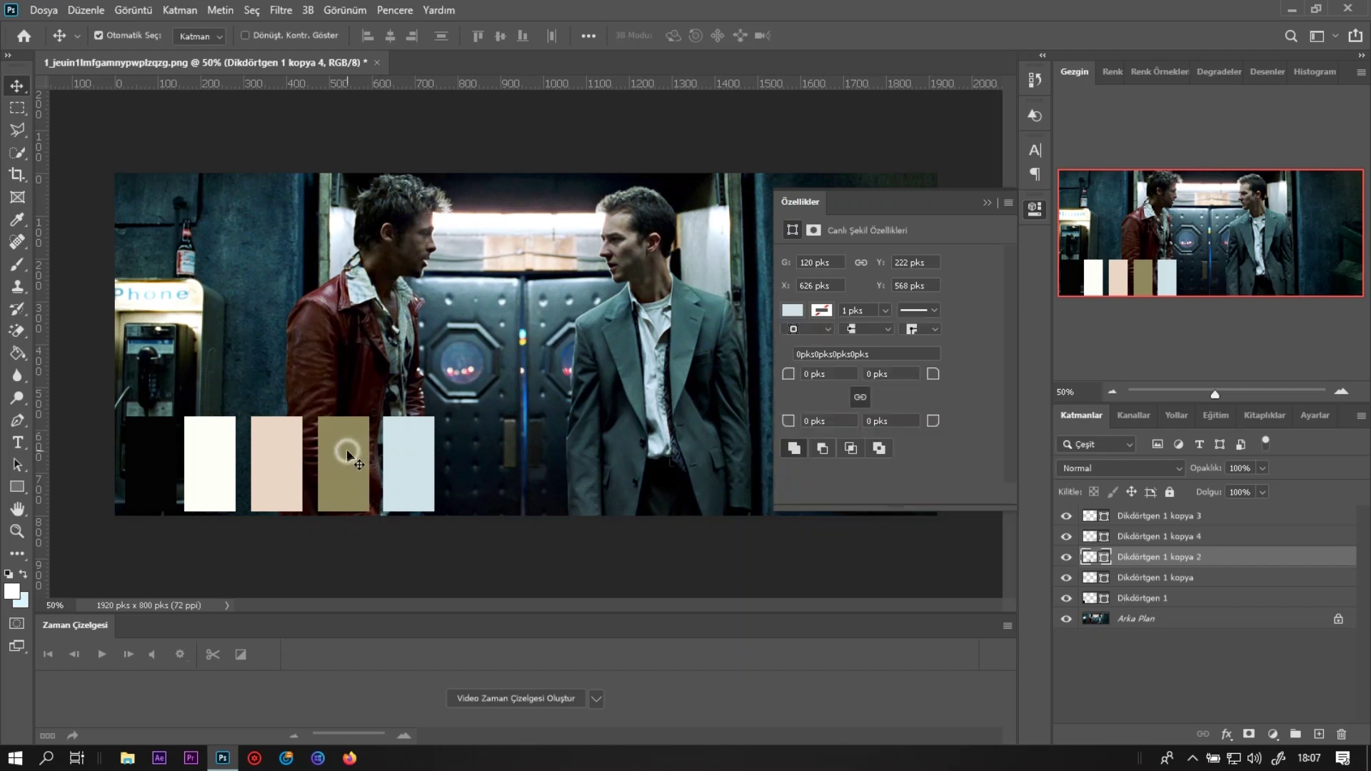
pyautogui.moveTo(348, 459); pyautogui.dragTo(327, 479)
pyautogui.moveTo(448, 474)
pyautogui.mouseDown()
pyautogui.moveTo(404, 475)
pyautogui.moveTo(460, 485)
pyautogui.mouseUp()
# Duplicate the khaki swatch at the end of the row and place the copy to its right, at X about 786 px
pyautogui.rightClick(1166, 557)
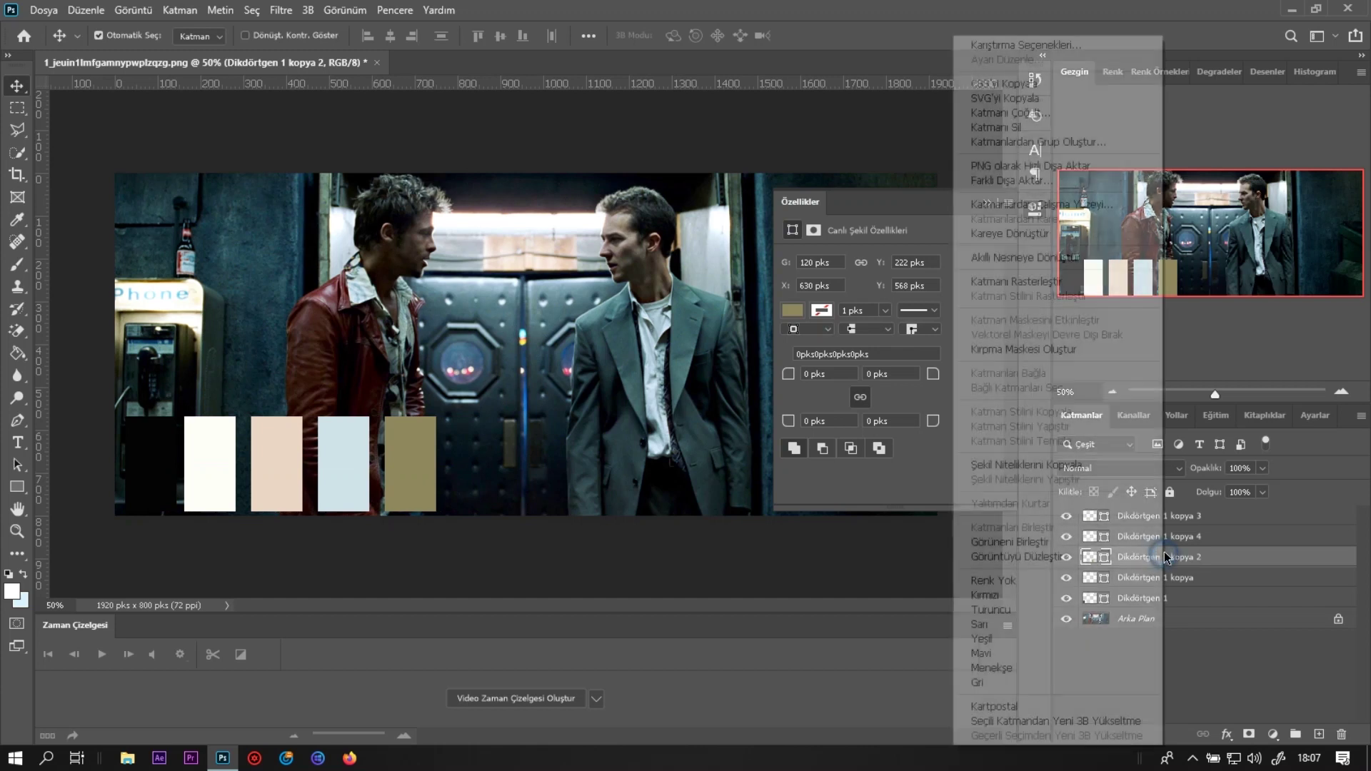
pyautogui.click(1046, 113)
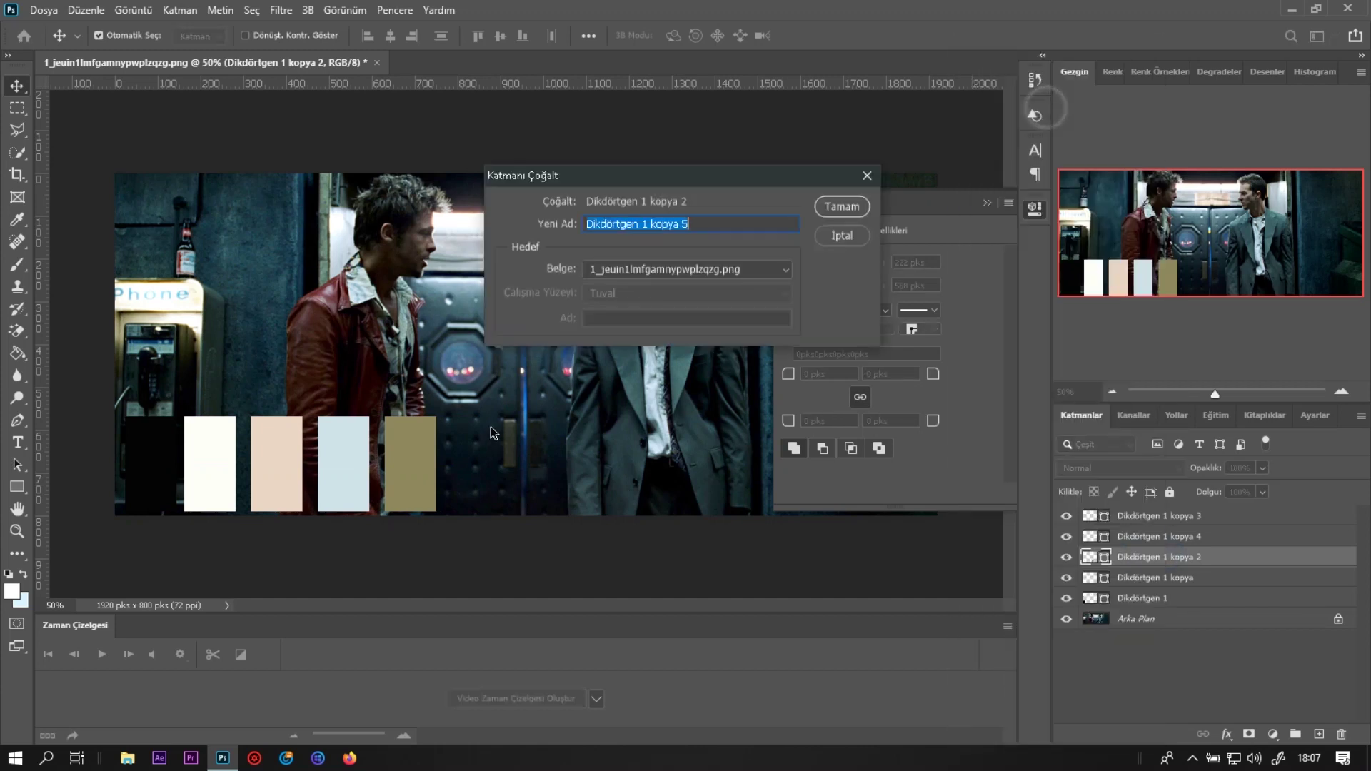
pyautogui.click(838, 207)
pyautogui.moveTo(413, 466); pyautogui.dragTo(468, 465)
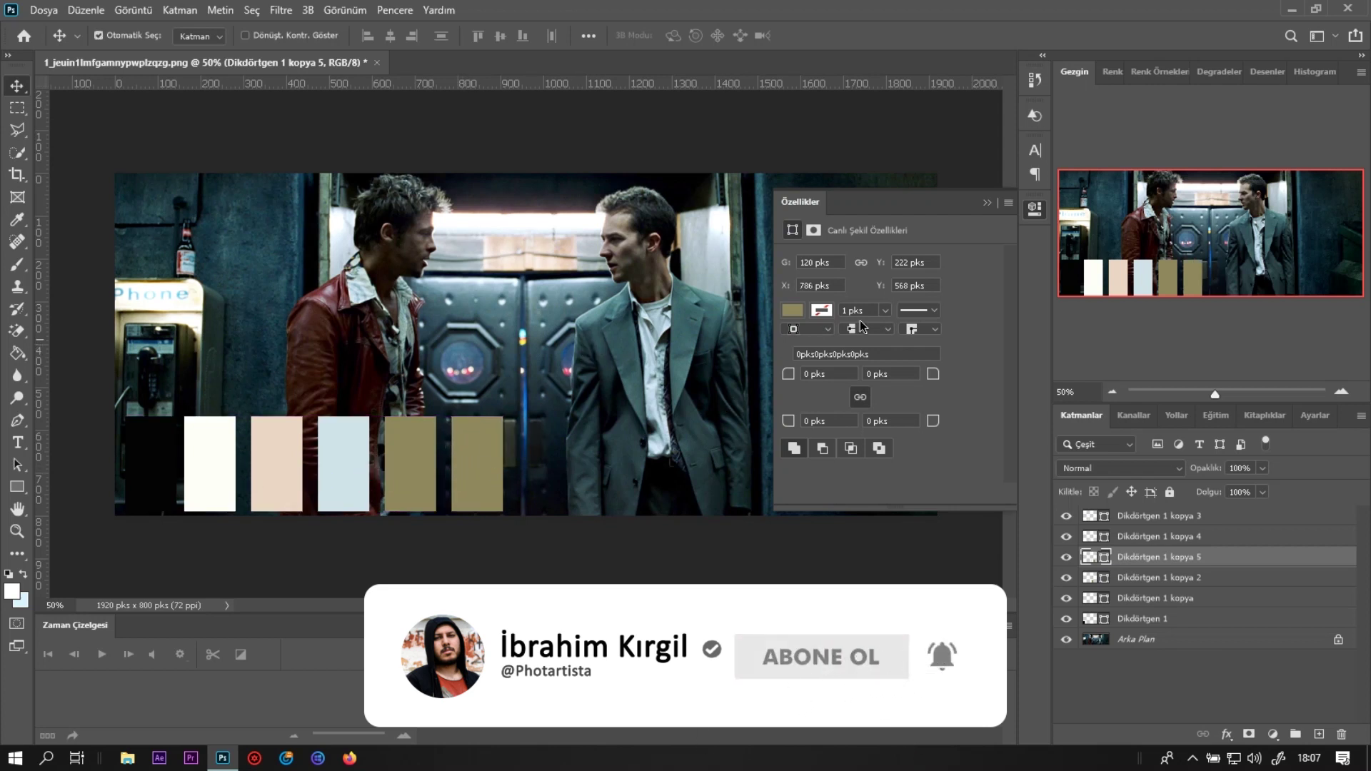
# Fill the sixth rectangle with a dark teal sampled from the wall beside the fire extinguisher
pyautogui.click(796, 312)
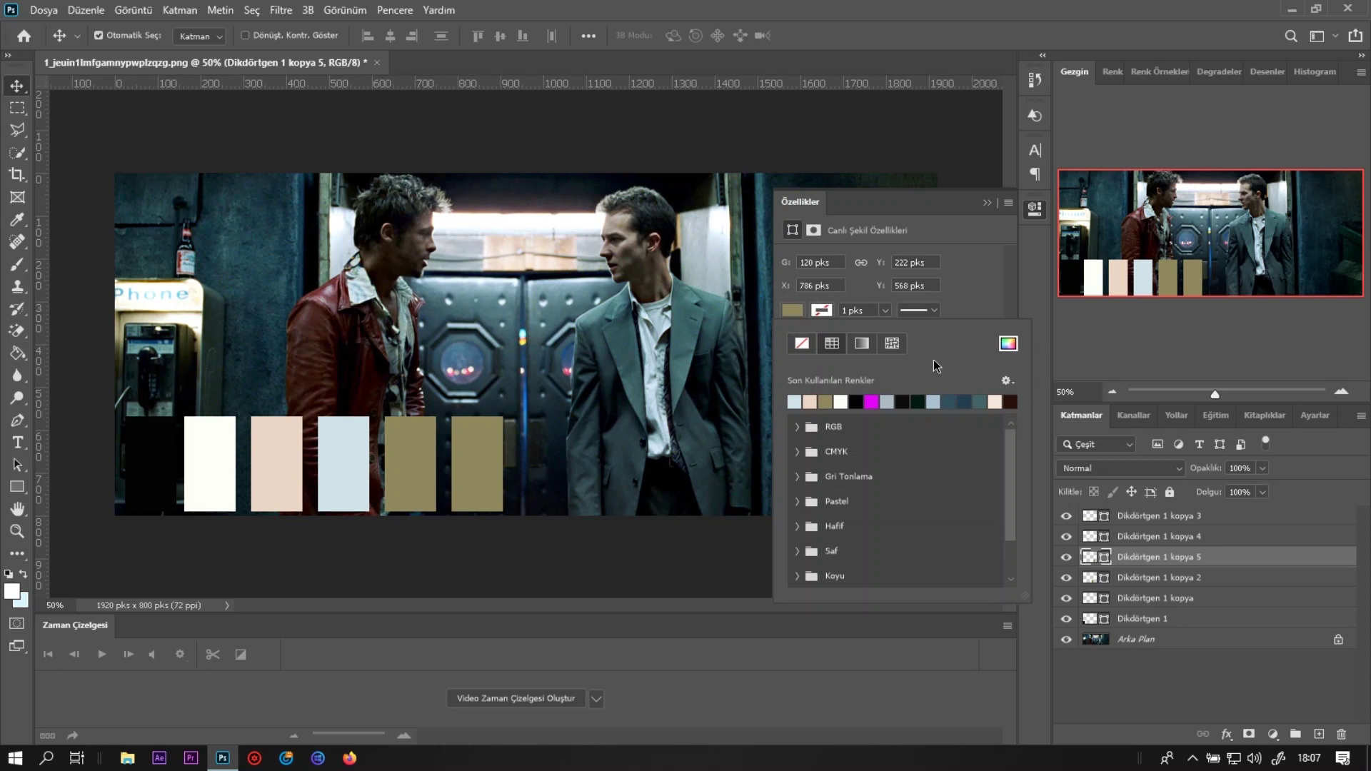
pyautogui.click(1008, 346)
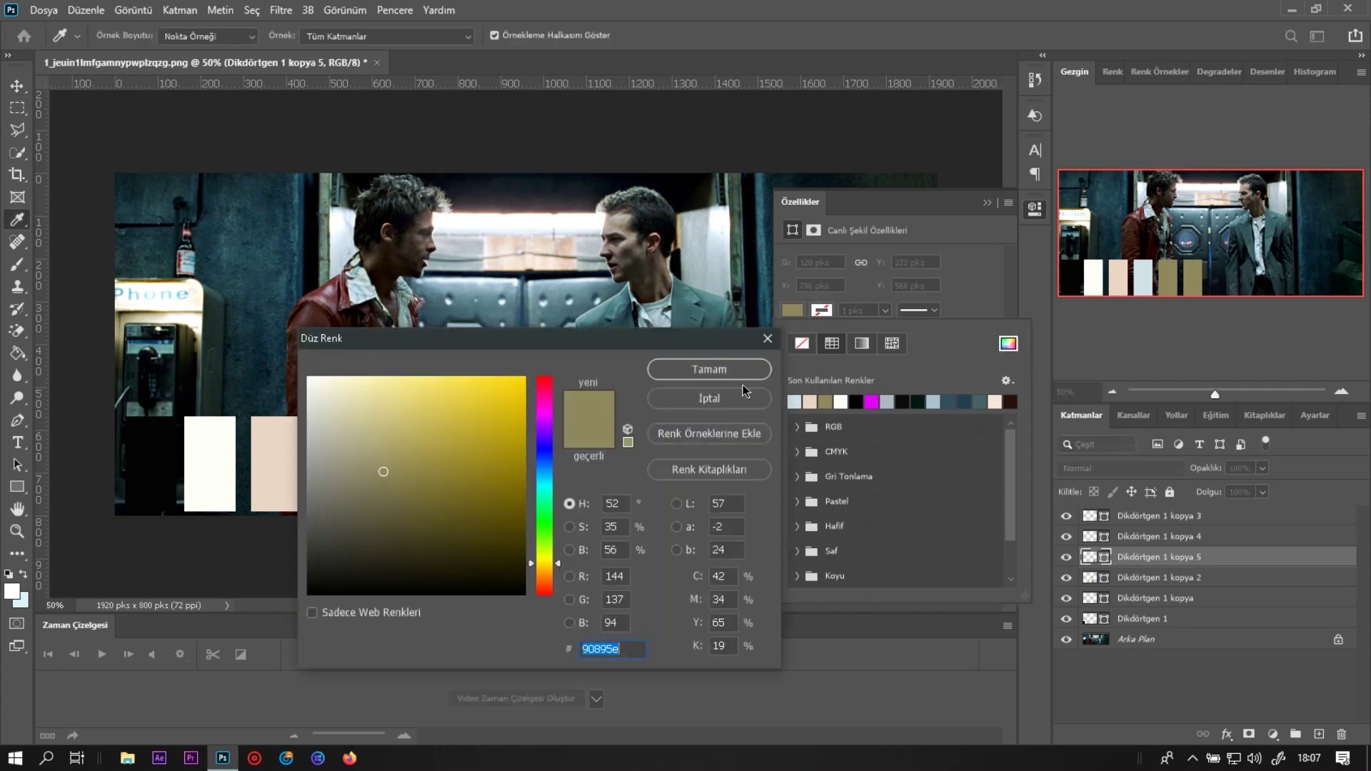
pyautogui.moveTo(409, 347); pyautogui.dragTo(694, 341)
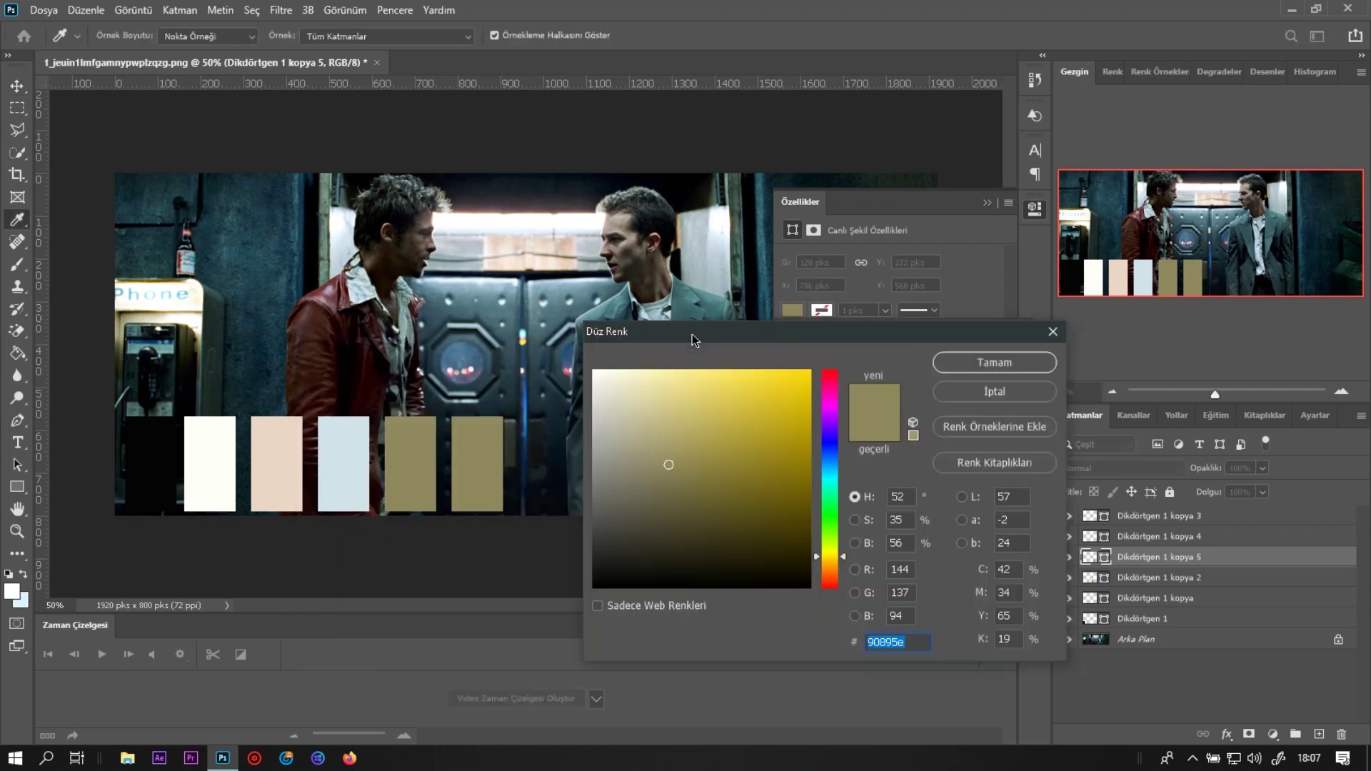
pyautogui.click(229, 265)
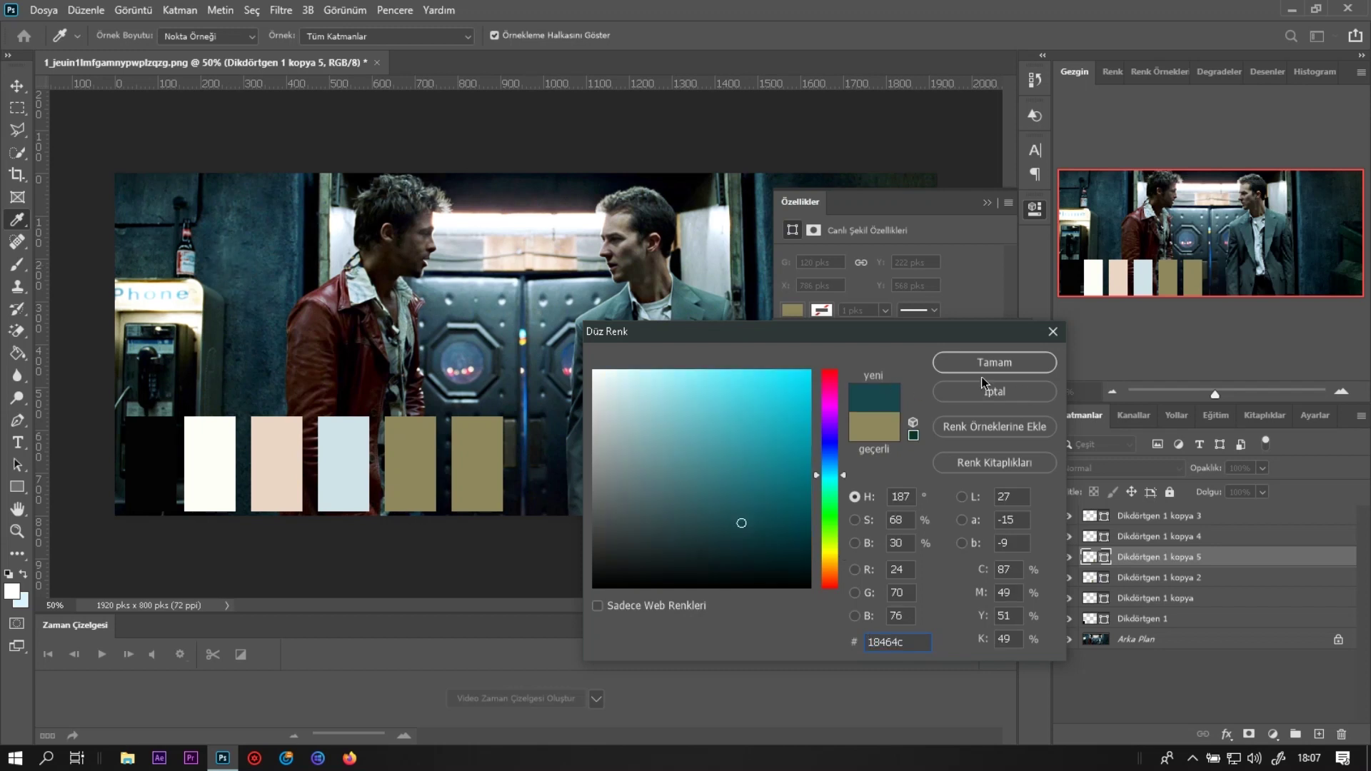
pyautogui.press('Return')
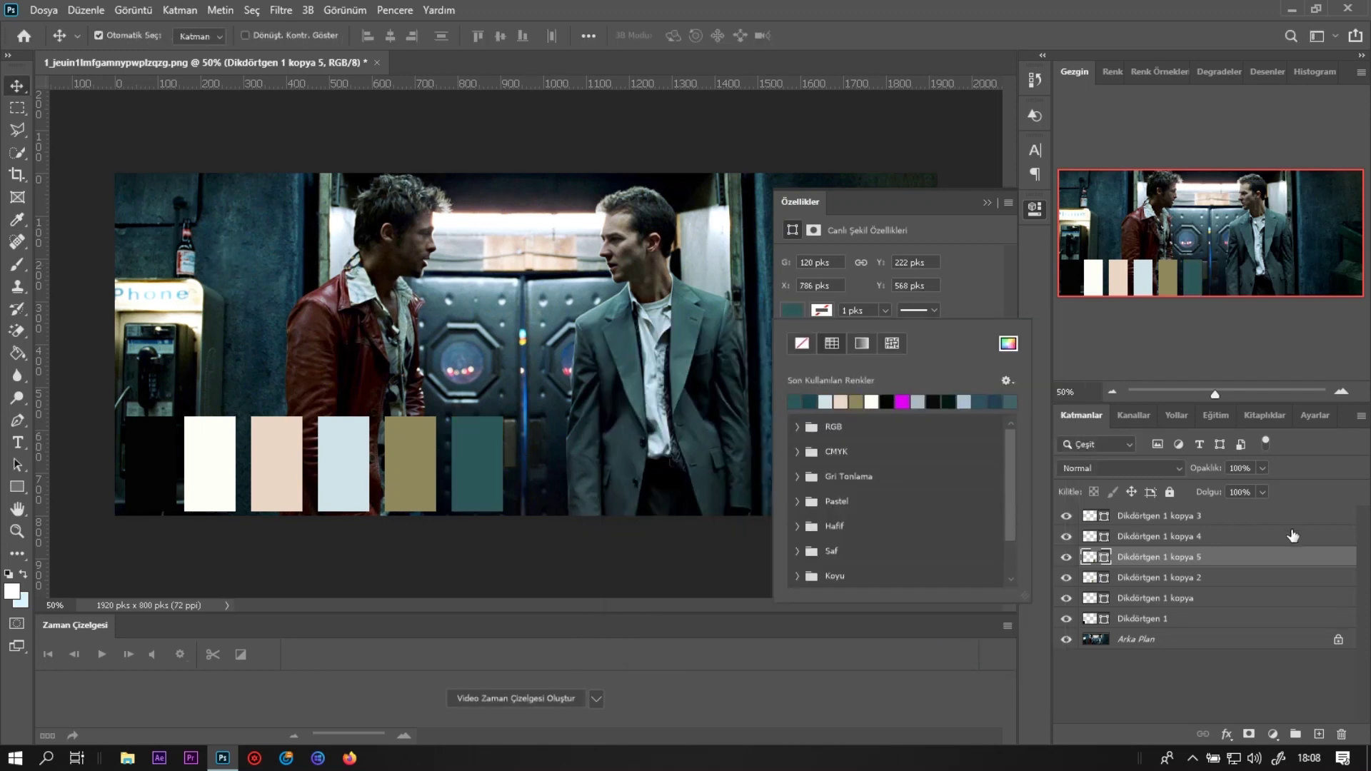
# Duplicate the teal swatch at the end of the row and place the copy to its right, at X about 940 px
pyautogui.rightClick(1222, 559)
pyautogui.click(1097, 114)
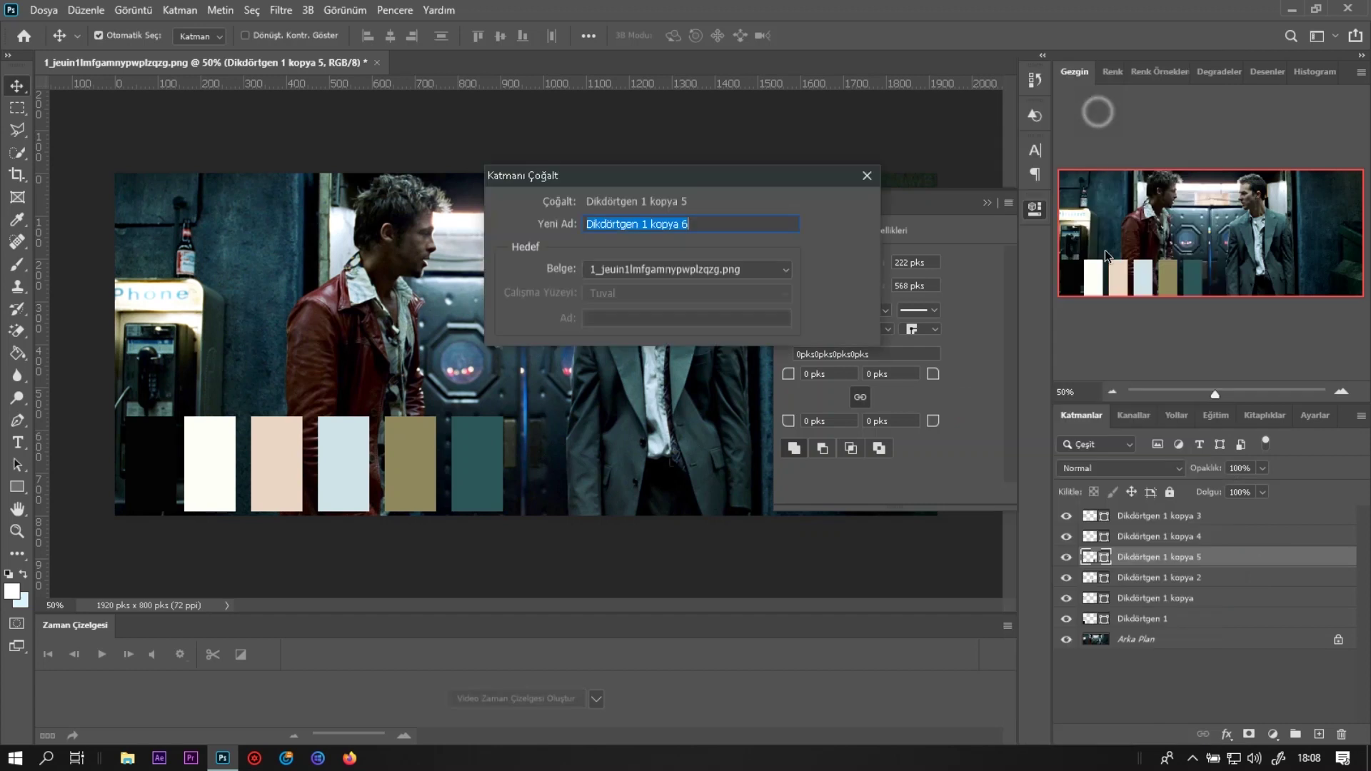
pyautogui.click(843, 208)
pyautogui.moveTo(496, 440); pyautogui.dragTo(553, 440)
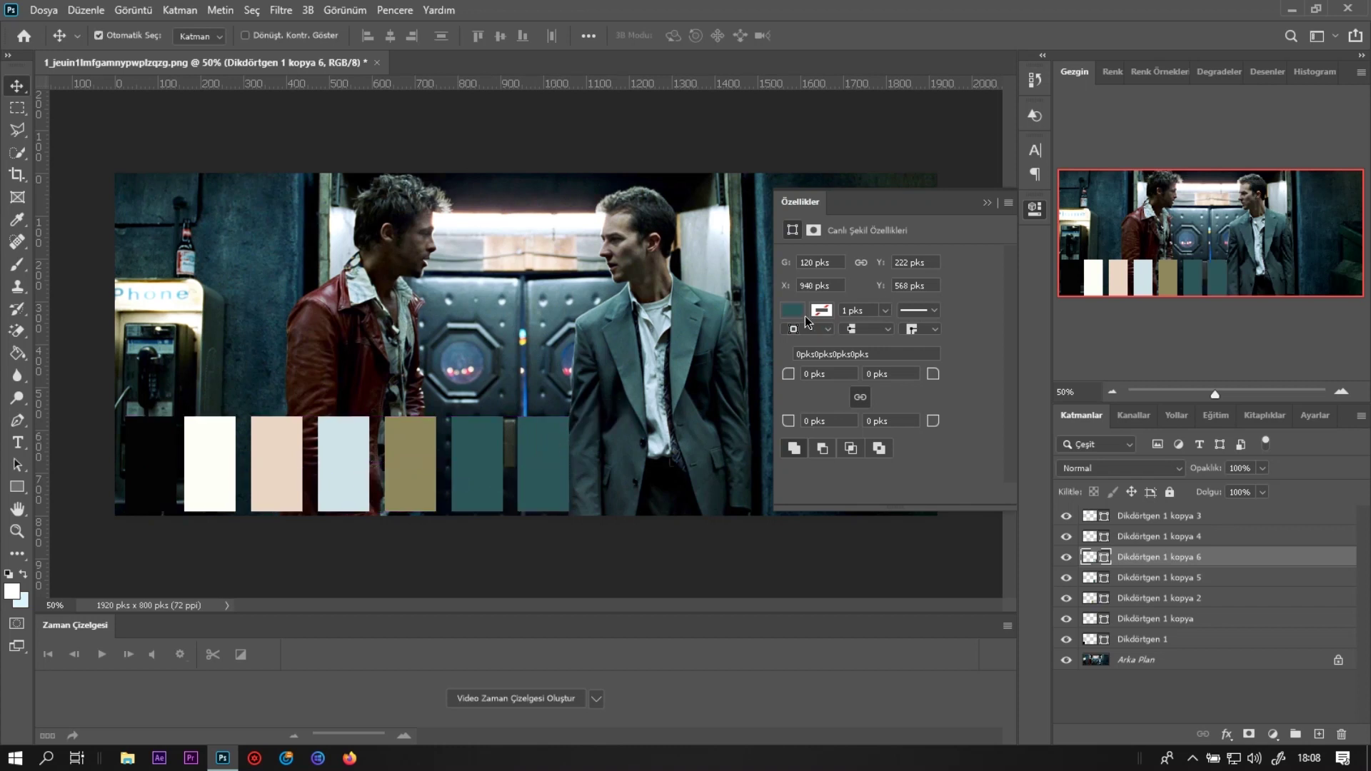
# Fill the seventh rectangle with the darker teal 0a3137 sampled from the image
pyautogui.click(794, 310)
pyautogui.click(1008, 345)
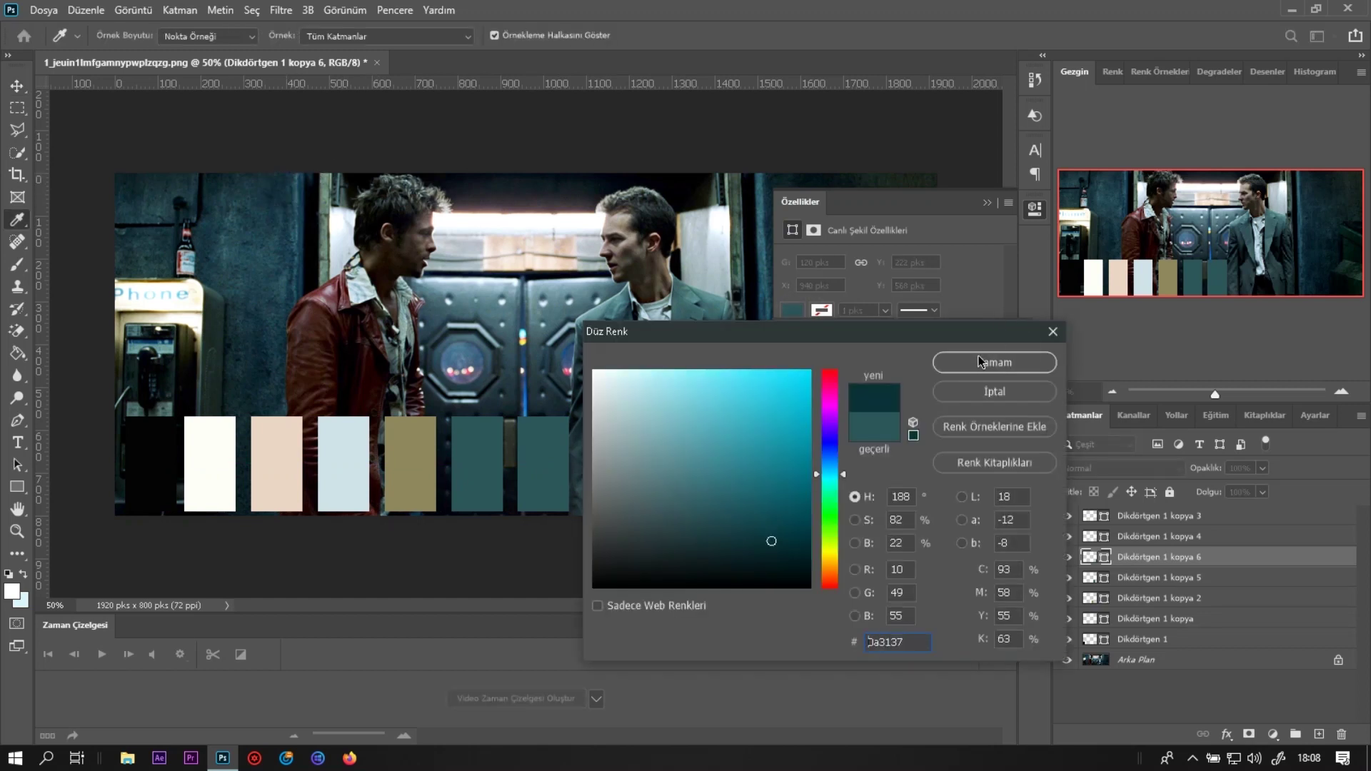
pyautogui.click(980, 362)
pyautogui.press('ctrl')
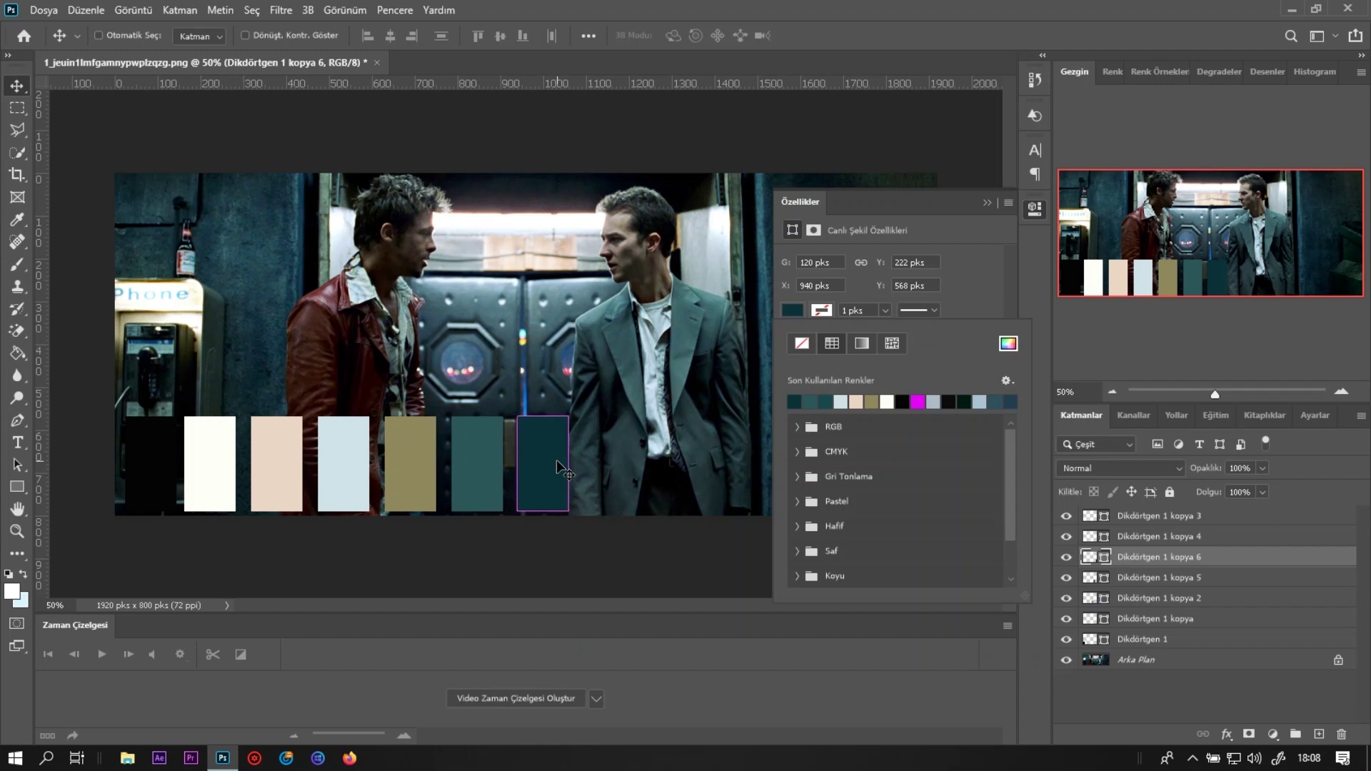
# Duplicate the dark teal seventh swatch and place the copy to its right, at X about 1092 px
pyautogui.rightClick(1175, 562)
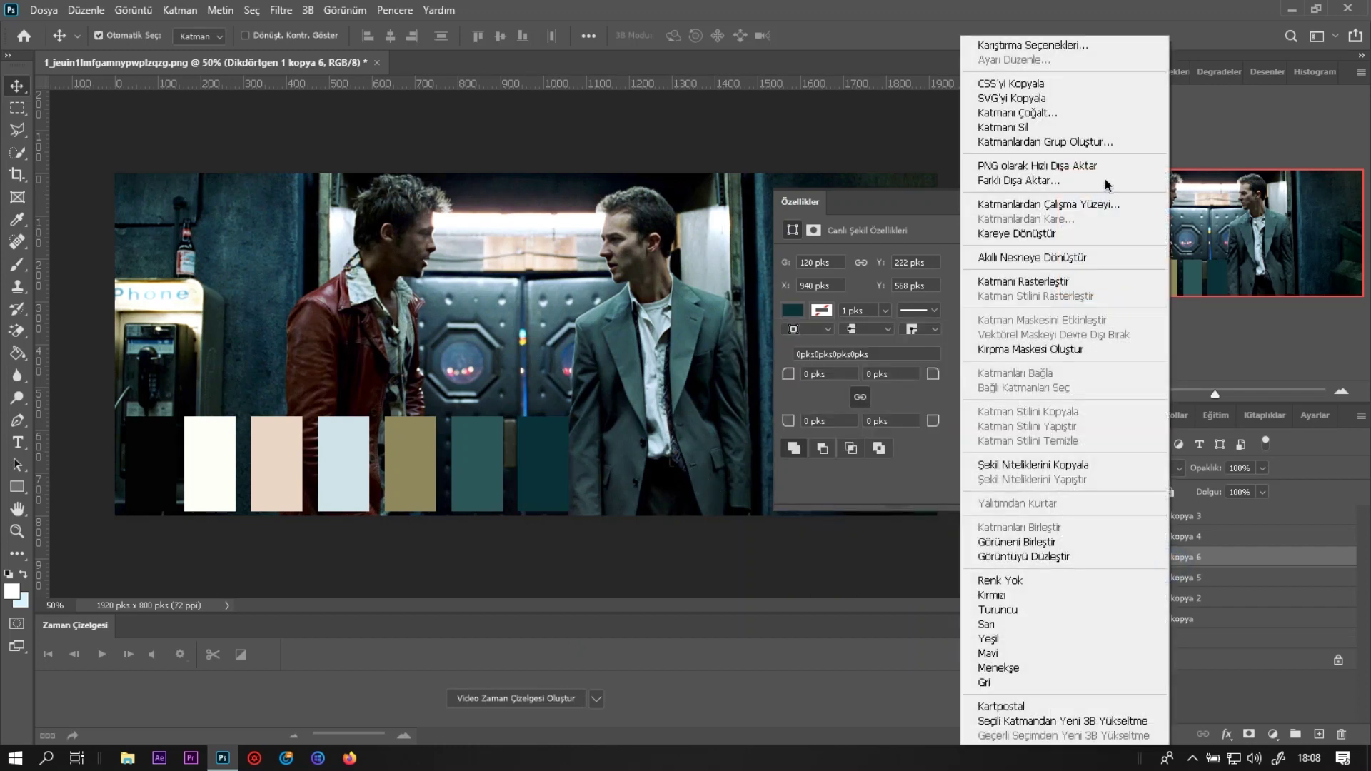
pyautogui.click(1018, 114)
pyautogui.click(836, 202)
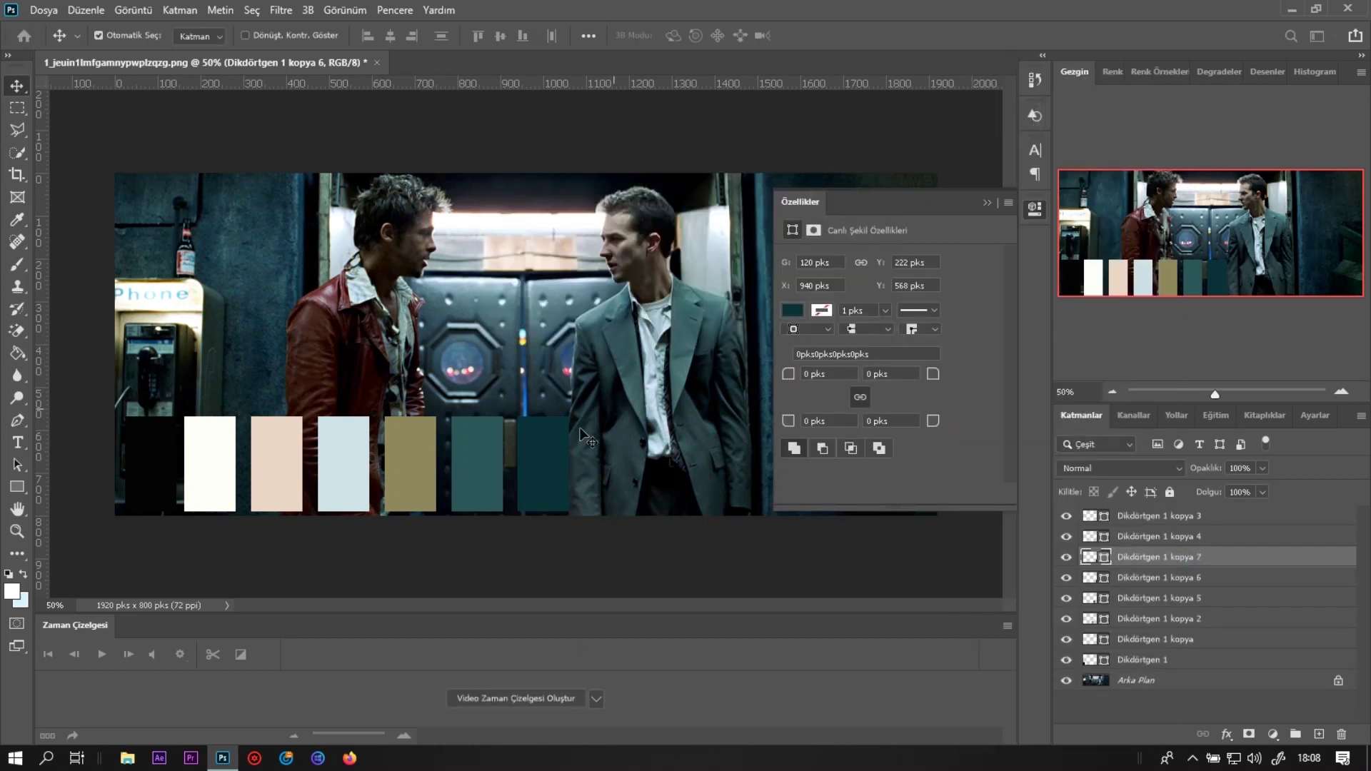
pyautogui.moveTo(544, 450); pyautogui.dragTo(609, 455)
# Fill the eighth rectangle with the grey-blue 7599a5 sampled from the metal doors between the two men
pyautogui.click(792, 309)
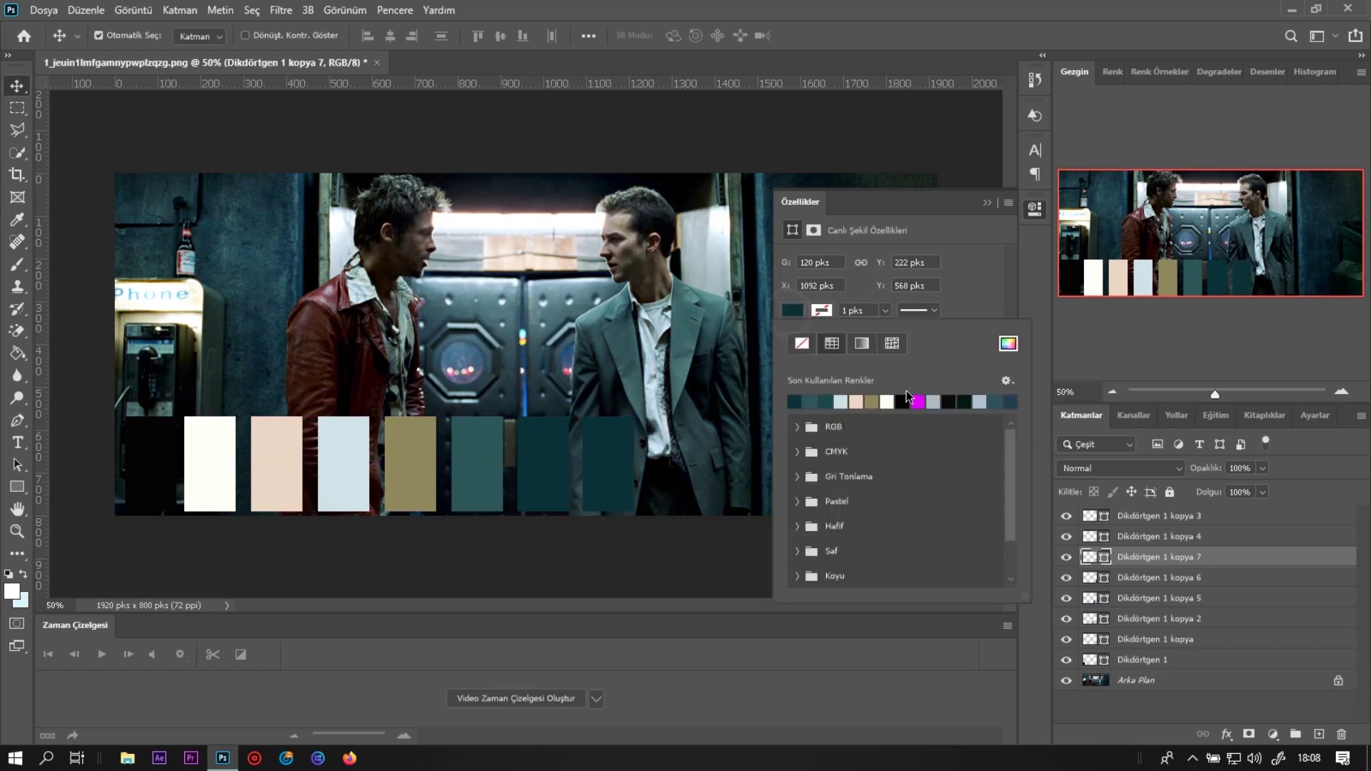
pyautogui.click(1008, 344)
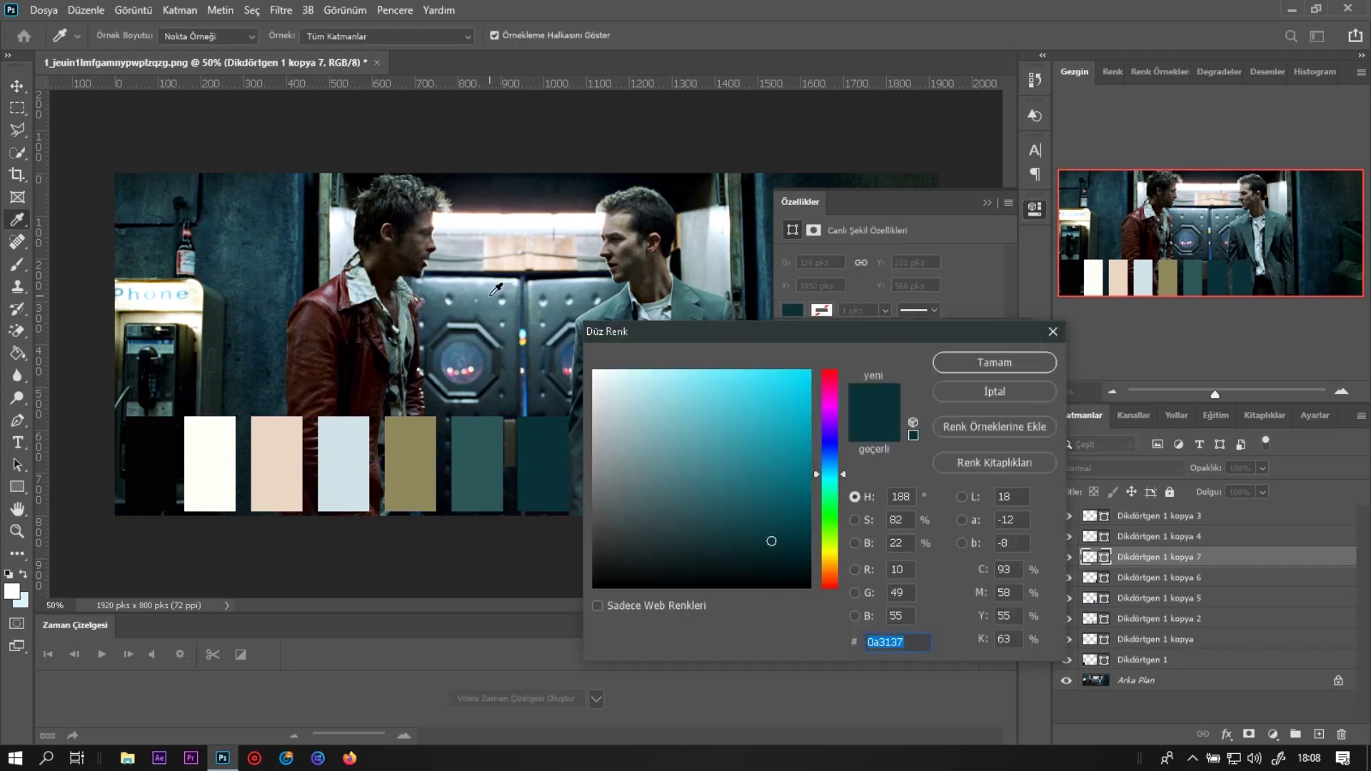
pyautogui.click(490, 297)
pyautogui.click(970, 366)
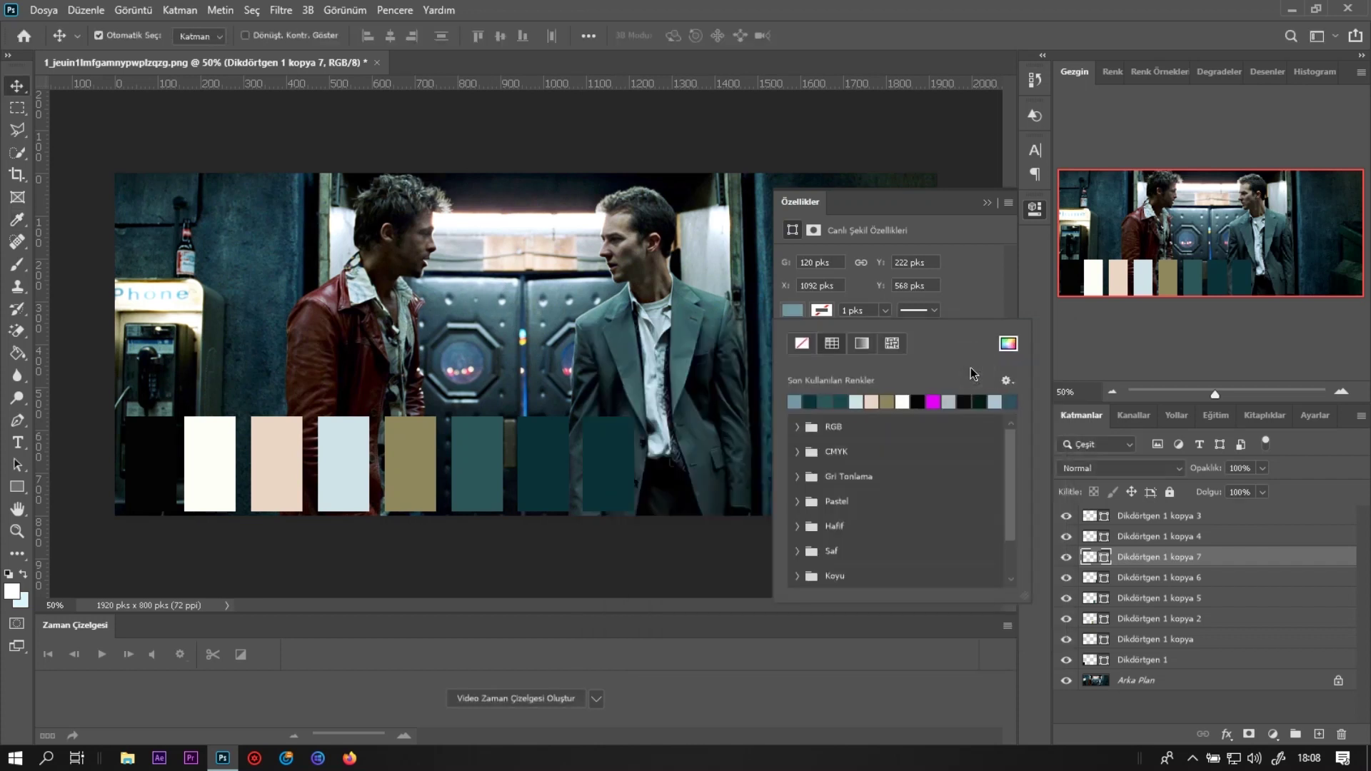
# Duplicate the grey-blue eighth swatch and place the copy to its right, at X about 1240 px
pyautogui.rightClick(1176, 557)
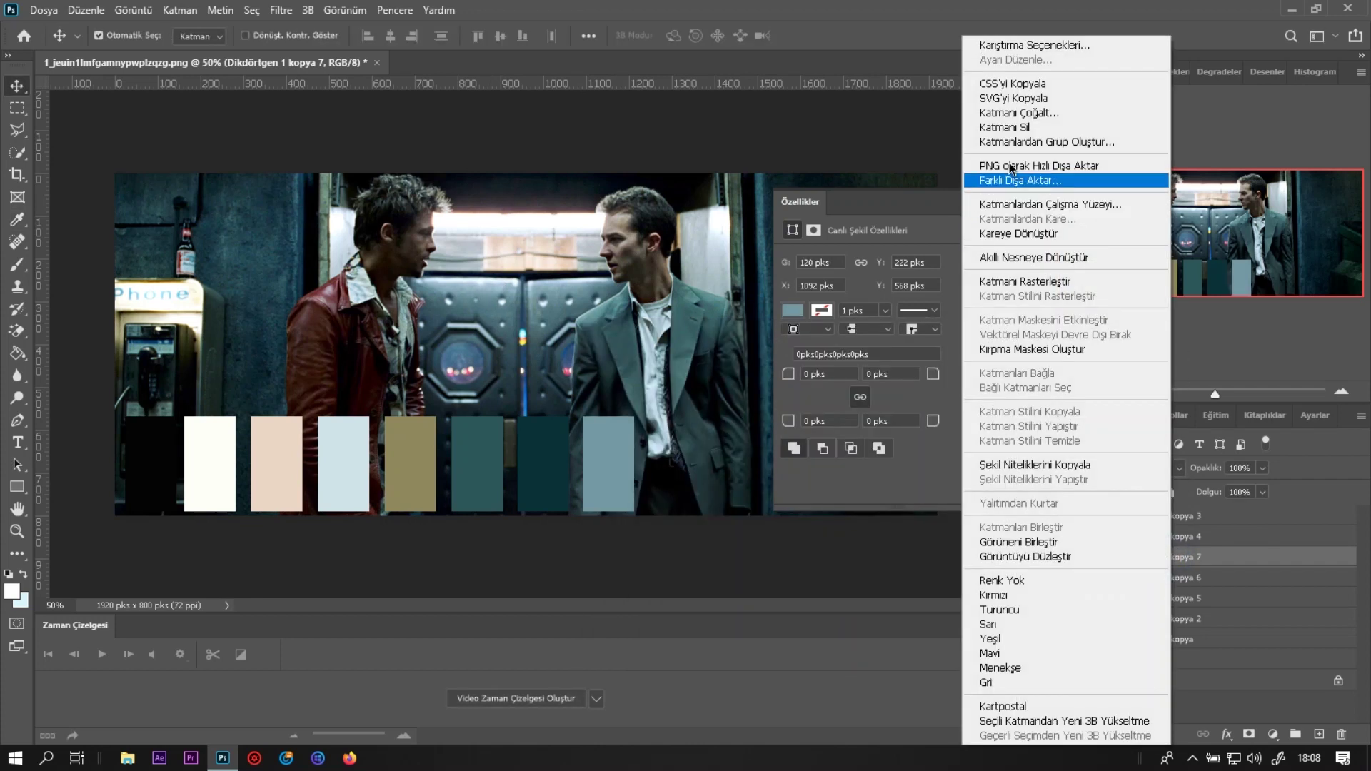
pyautogui.click(1032, 113)
pyautogui.click(843, 206)
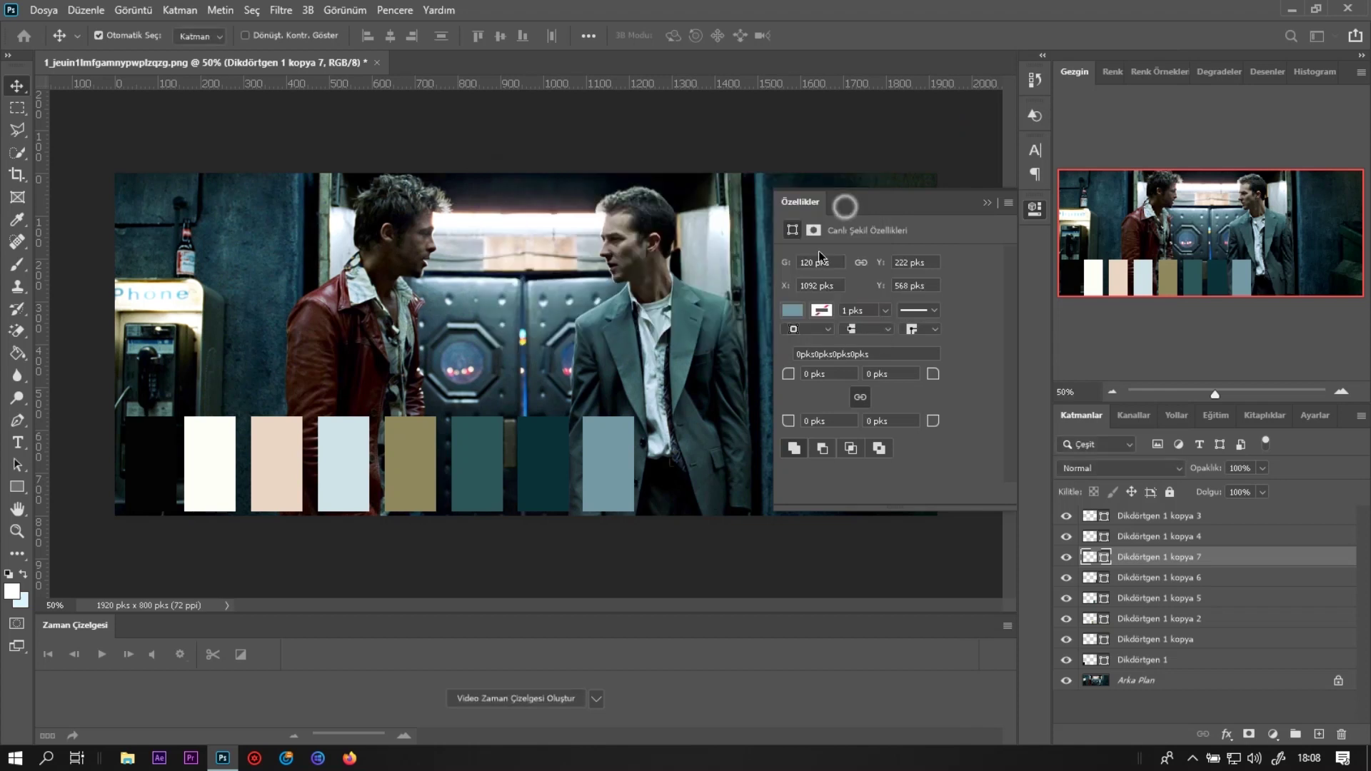
pyautogui.moveTo(621, 471); pyautogui.dragTo(679, 465)
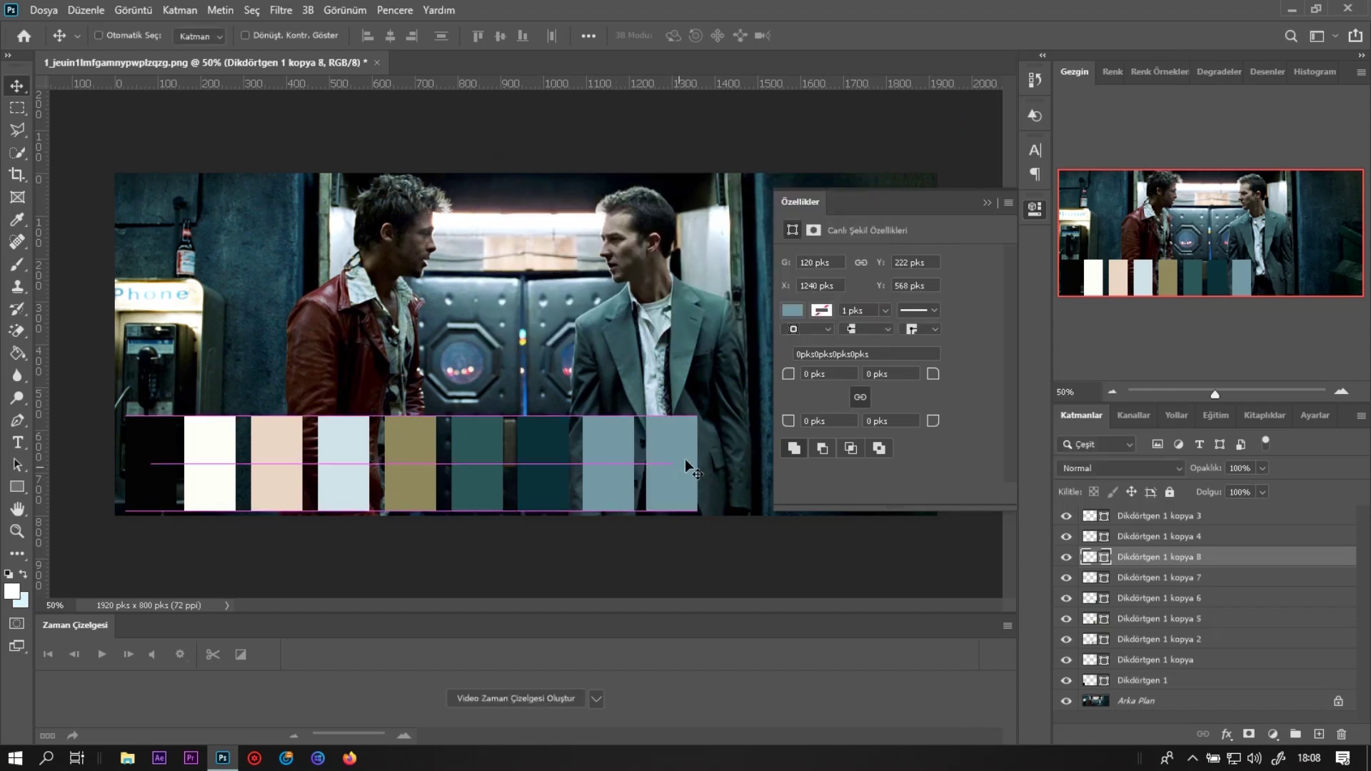
# Fill the ninth rectangle with the blue 2a4c64 sampled from the suit jacket of the man facing left
pyautogui.click(793, 310)
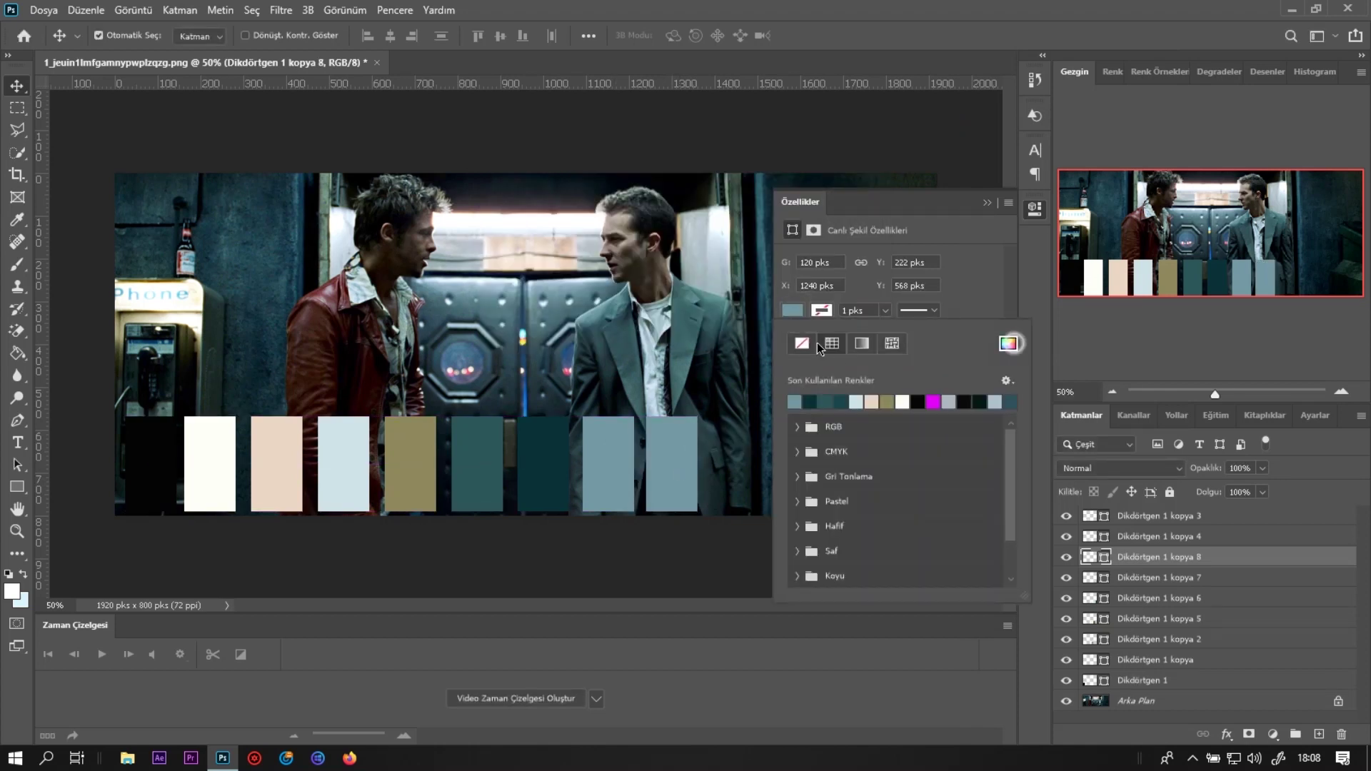
pyautogui.click(1007, 344)
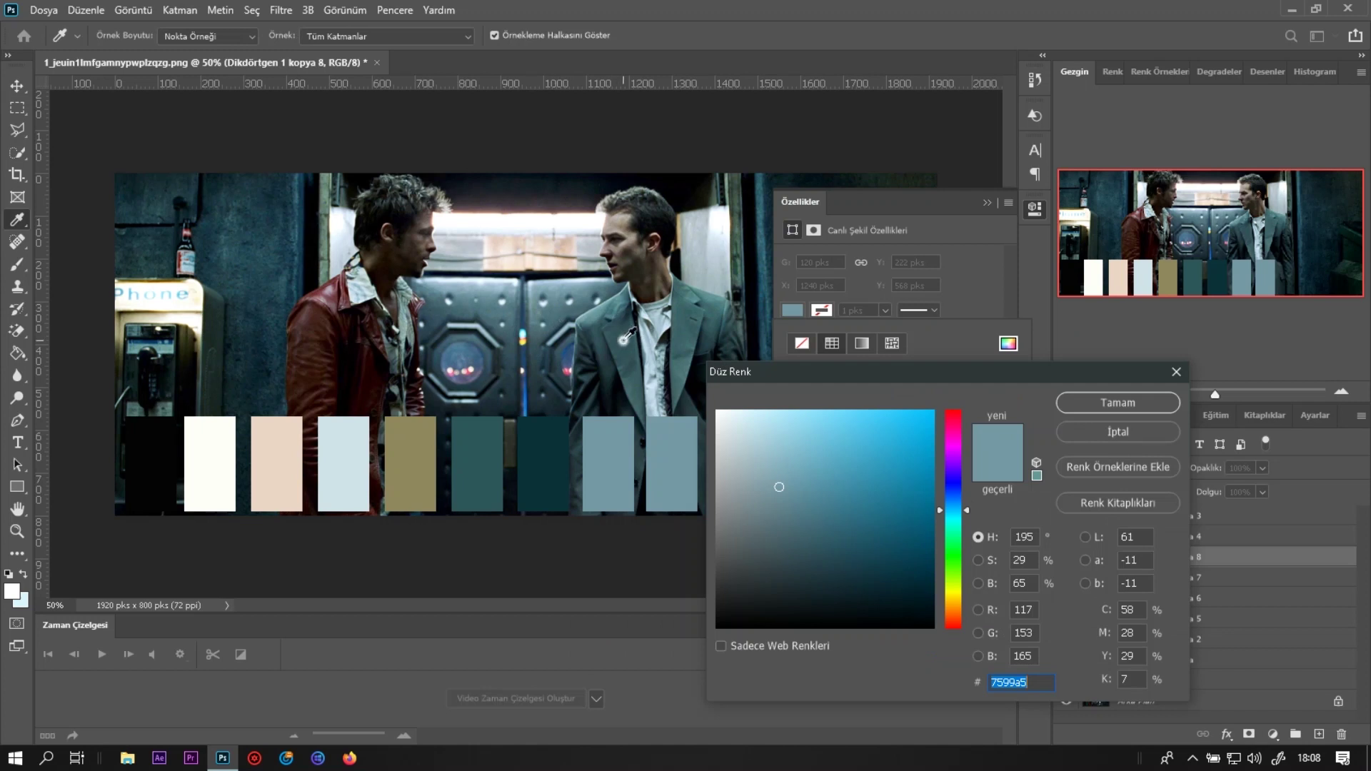
pyautogui.click(624, 340)
pyautogui.click(1117, 402)
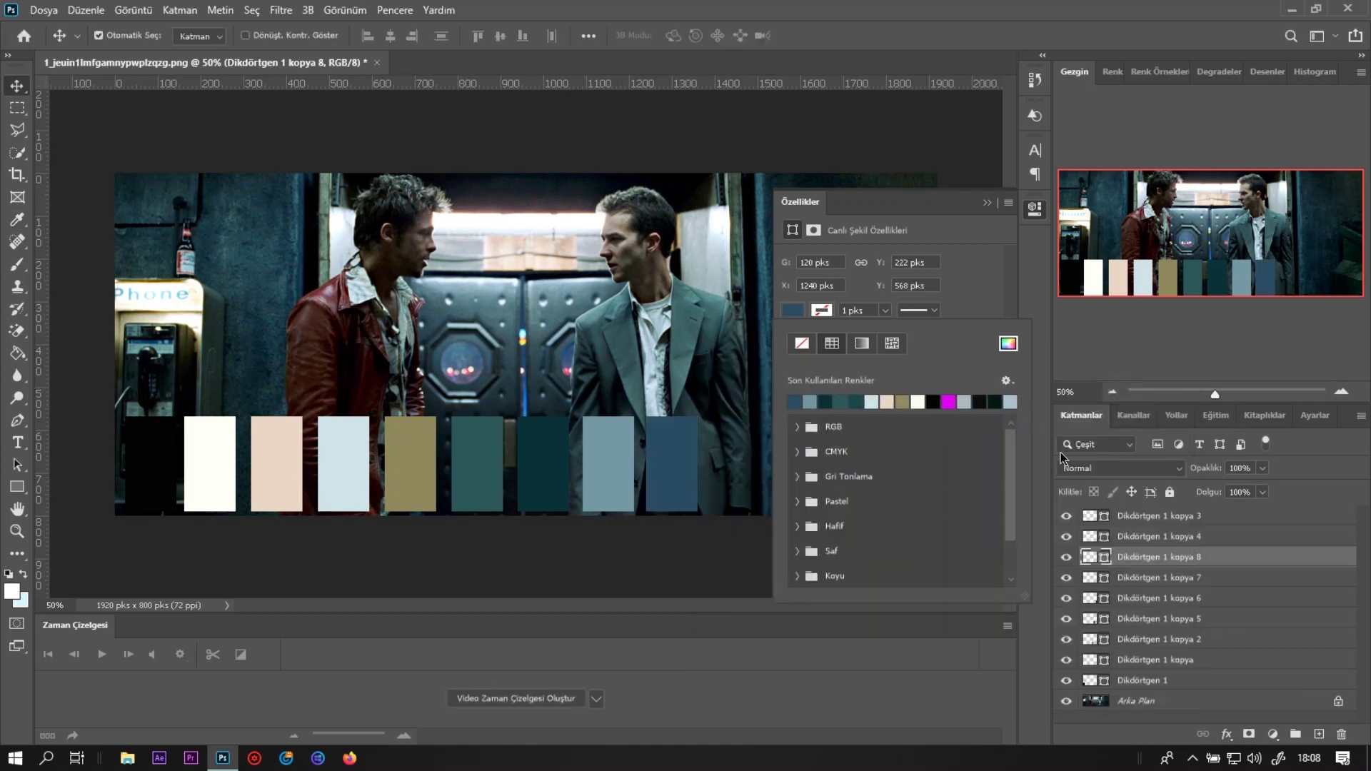
# Duplicate the blue ninth swatch and place the copy to its right, at X about 1378 px
pyautogui.rightClick(1177, 557)
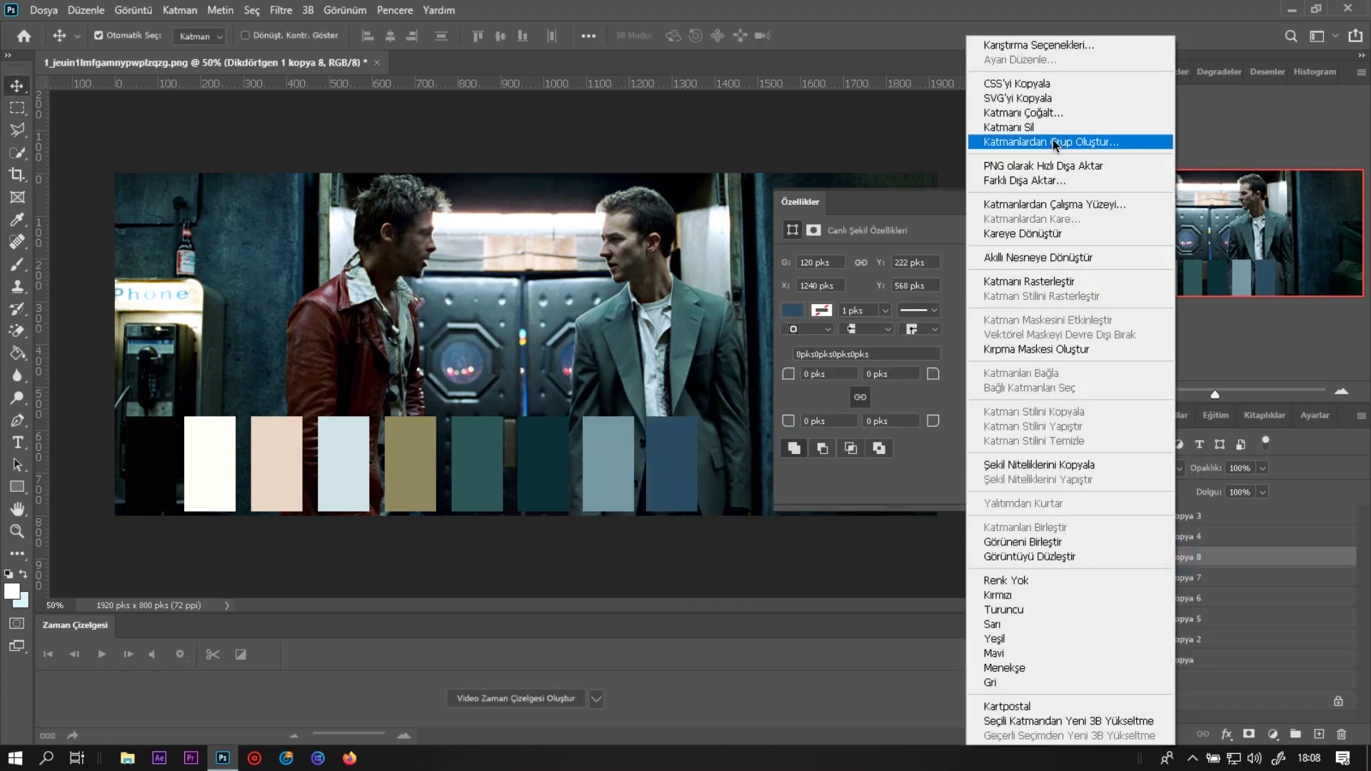
pyautogui.click(1028, 112)
pyautogui.click(839, 207)
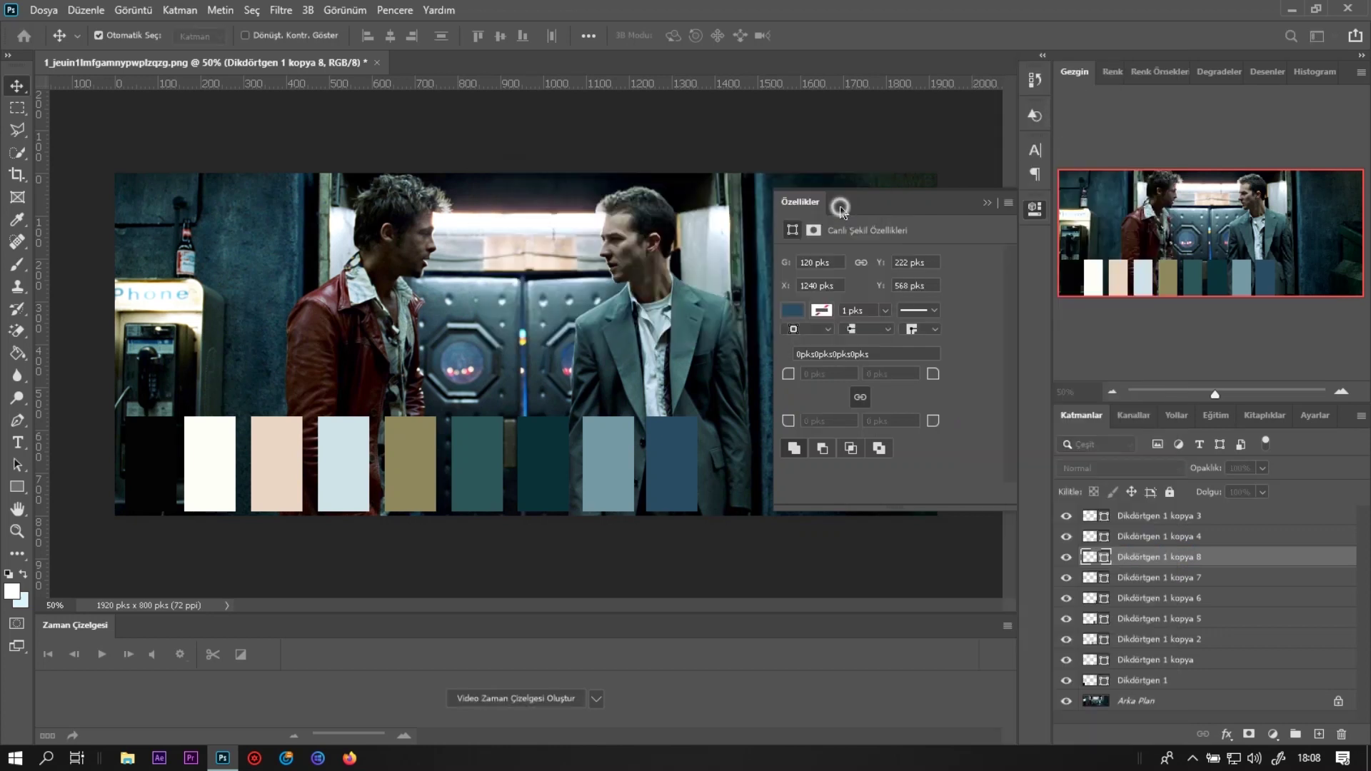
pyautogui.moveTo(678, 471); pyautogui.dragTo(737, 472)
# Fill the tenth rectangle with the muted mauve 604a4e sampled from the red leather jacket
pyautogui.click(794, 311)
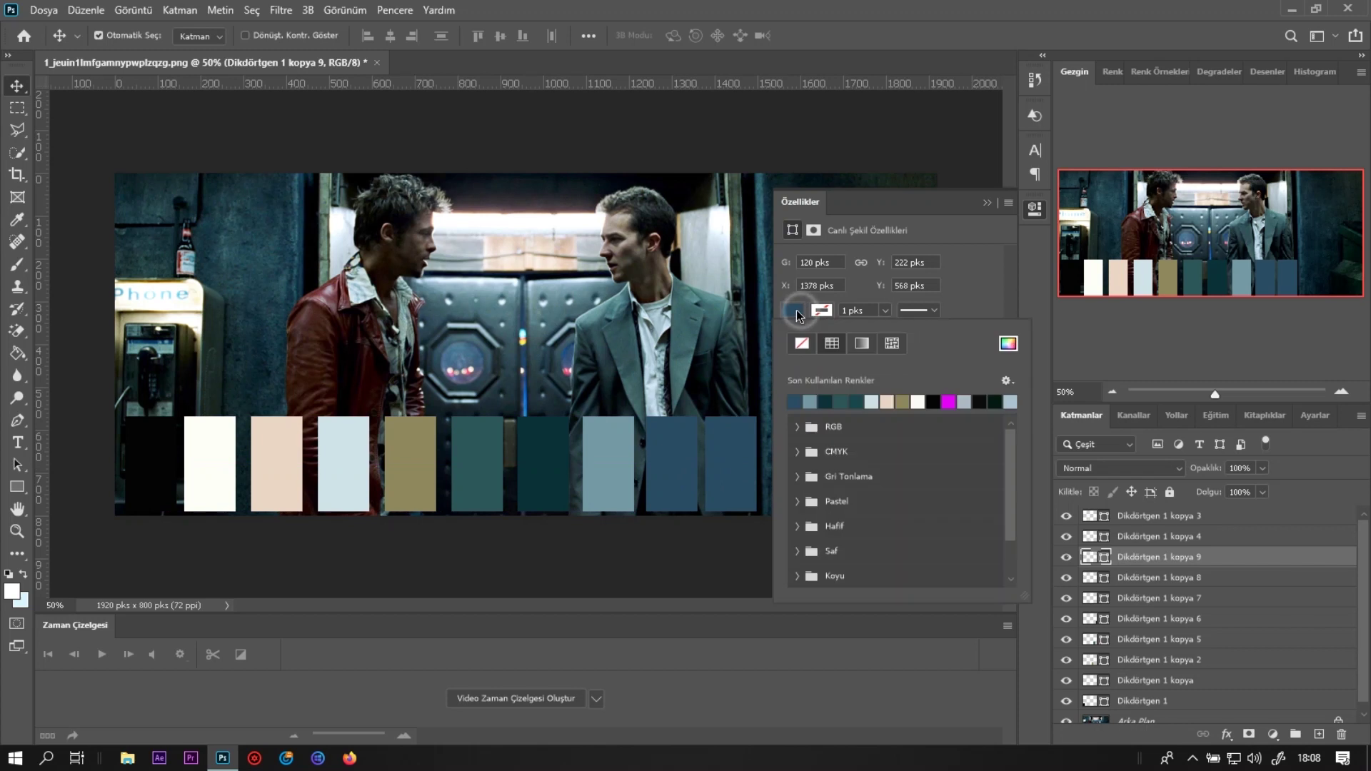
pyautogui.click(1008, 345)
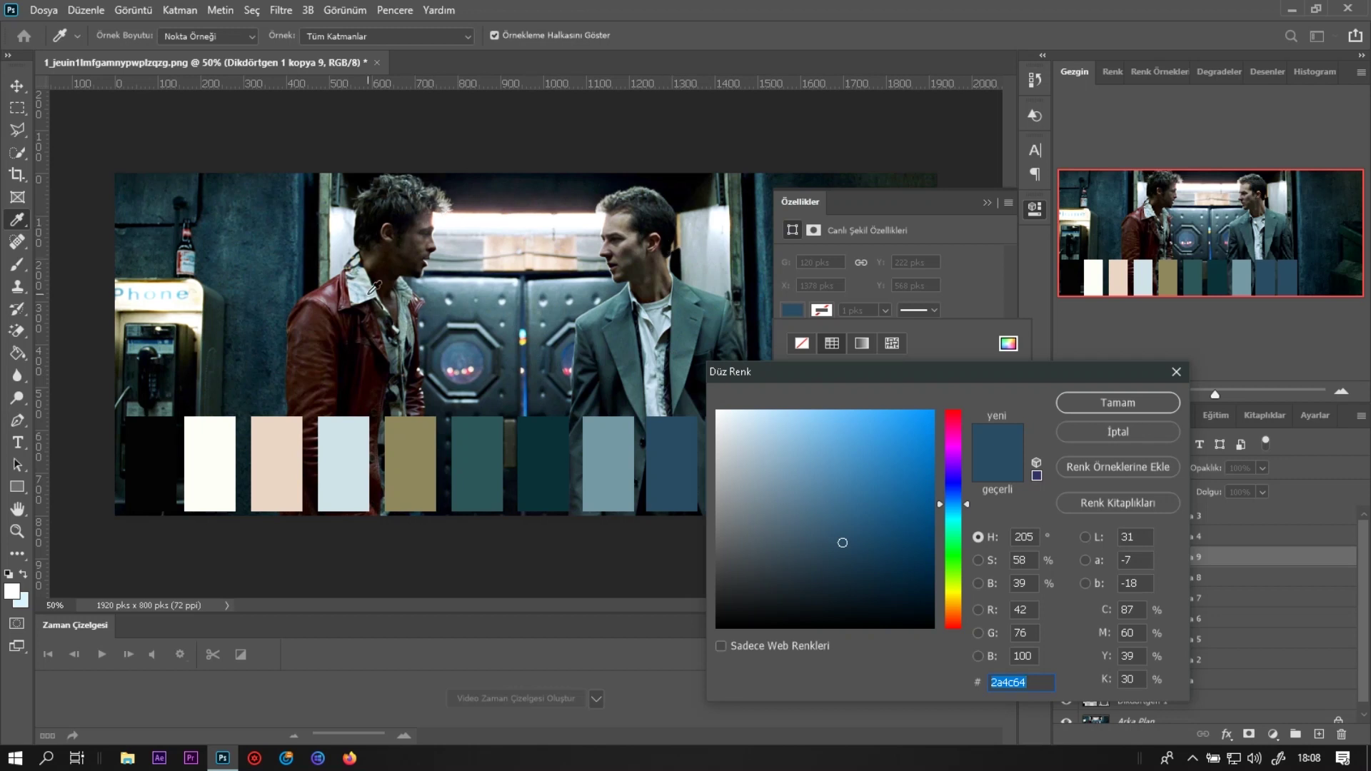
pyautogui.click(311, 313)
pyautogui.click(1084, 404)
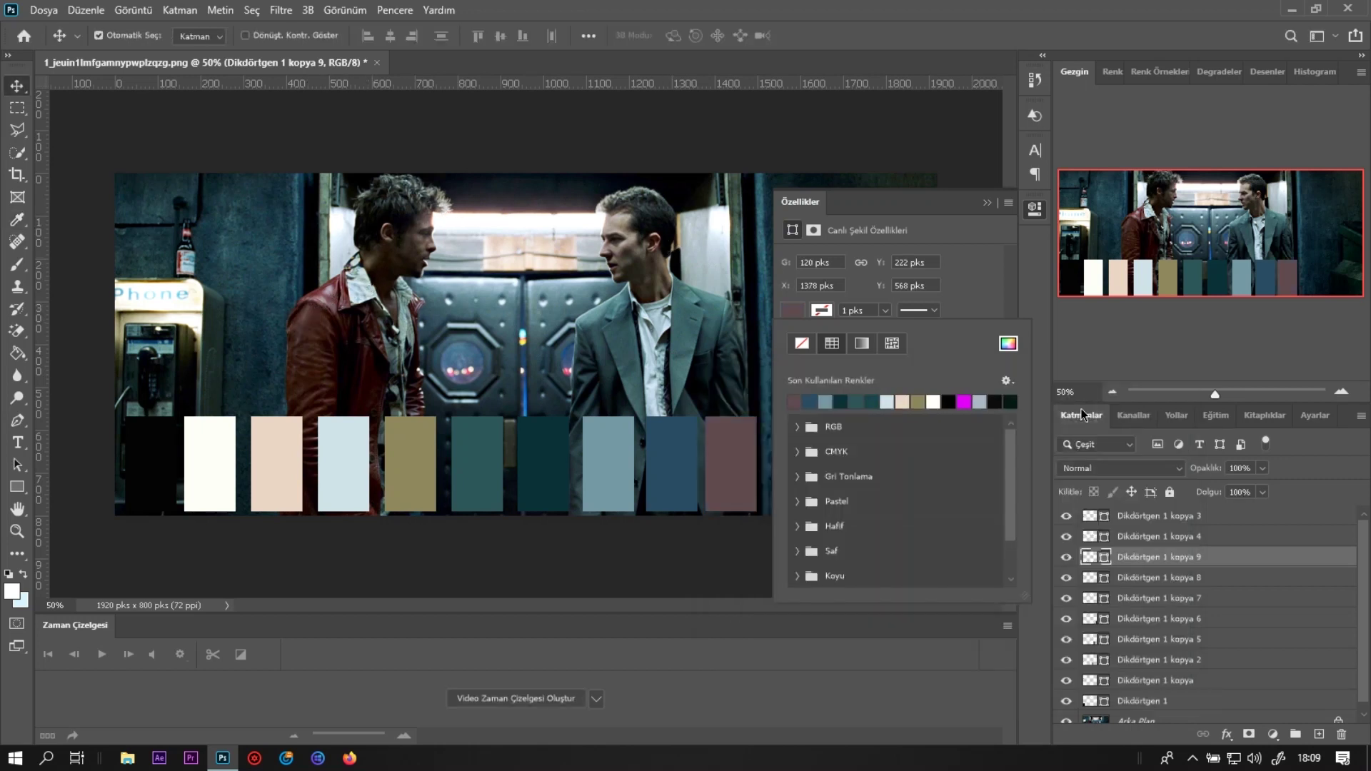
# Duplicate the mauve tenth swatch and place the copy to its right, at X about 1528 px
pyautogui.rightClick(1177, 557)
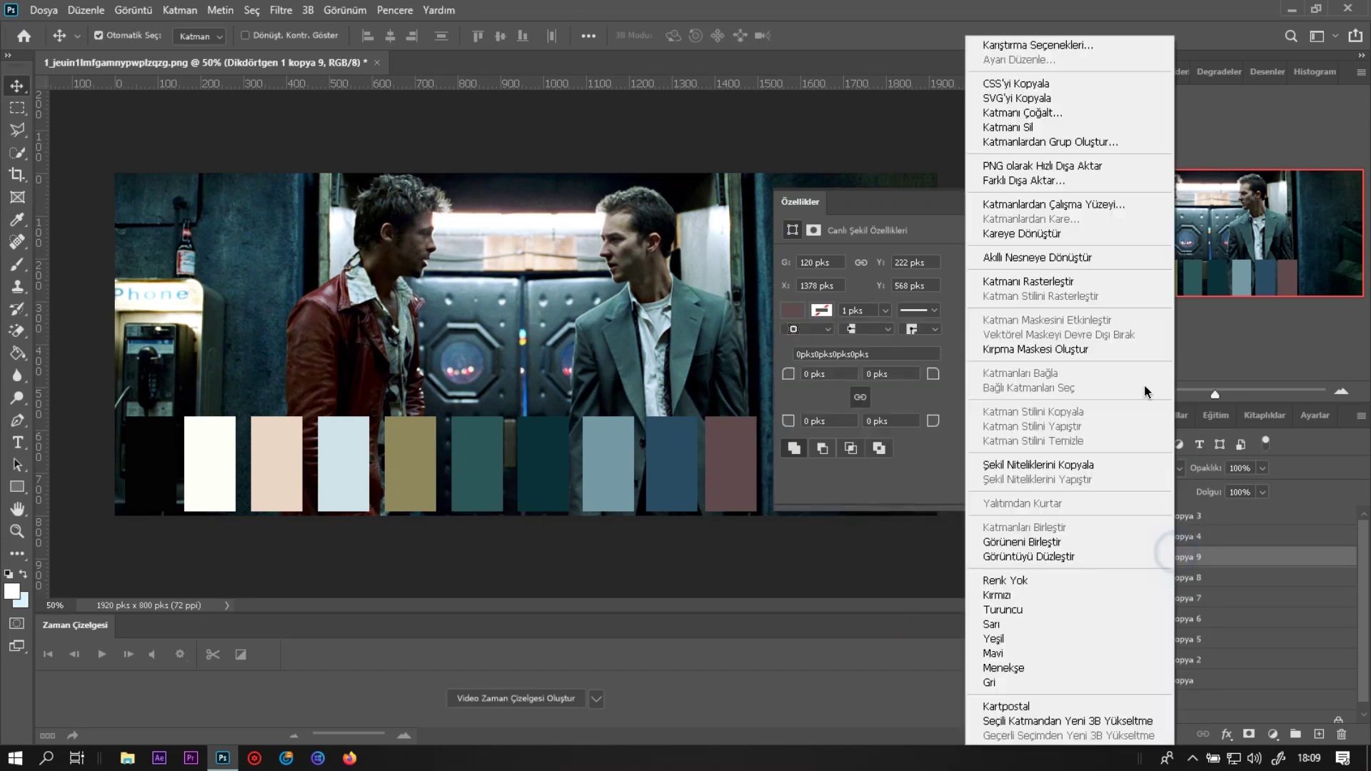
pyautogui.click(1171, 123)
pyautogui.click(842, 207)
pyautogui.moveTo(927, 202); pyautogui.dragTo(493, 212)
pyautogui.moveTo(747, 489); pyautogui.dragTo(806, 477)
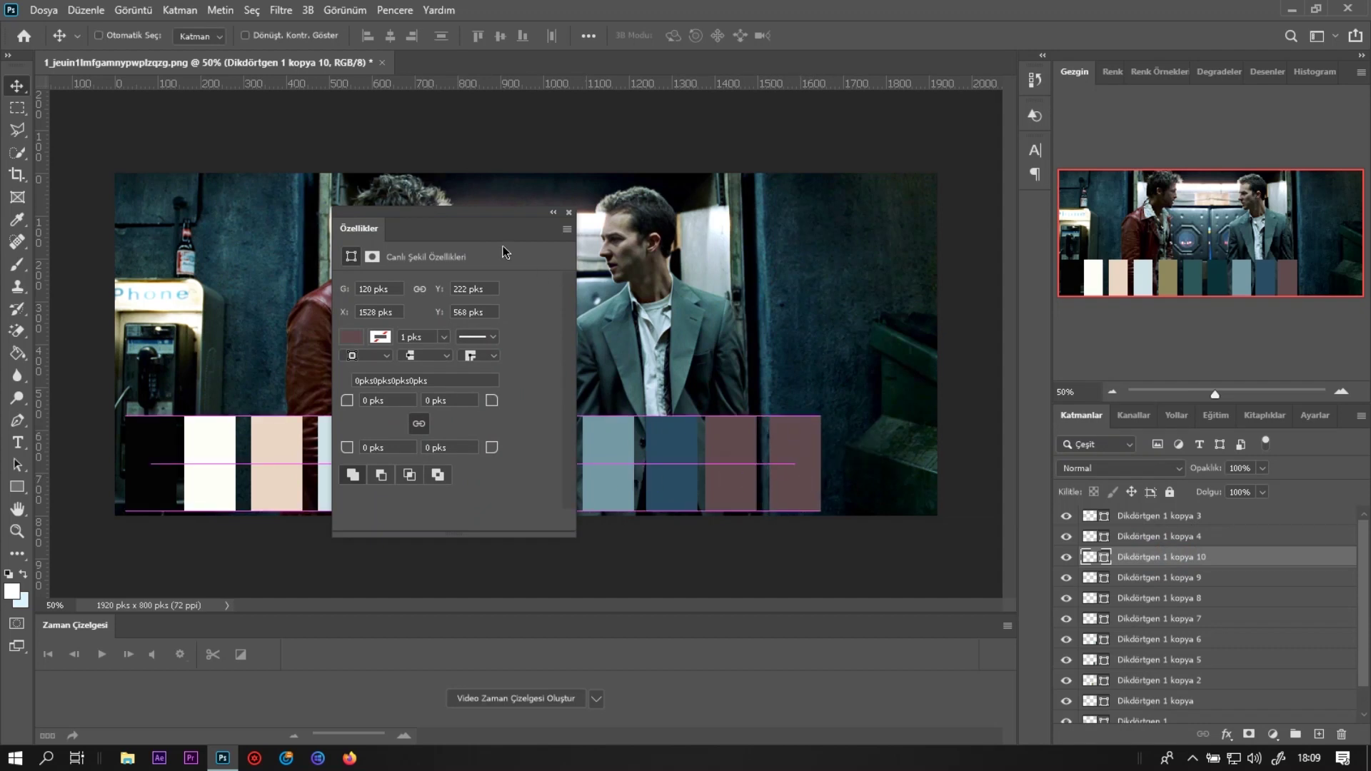
# Fill the eleventh rectangle with the very dark red-brown 270800 sampled from the red leather jacket
pyautogui.moveTo(466, 212); pyautogui.dragTo(741, 227)
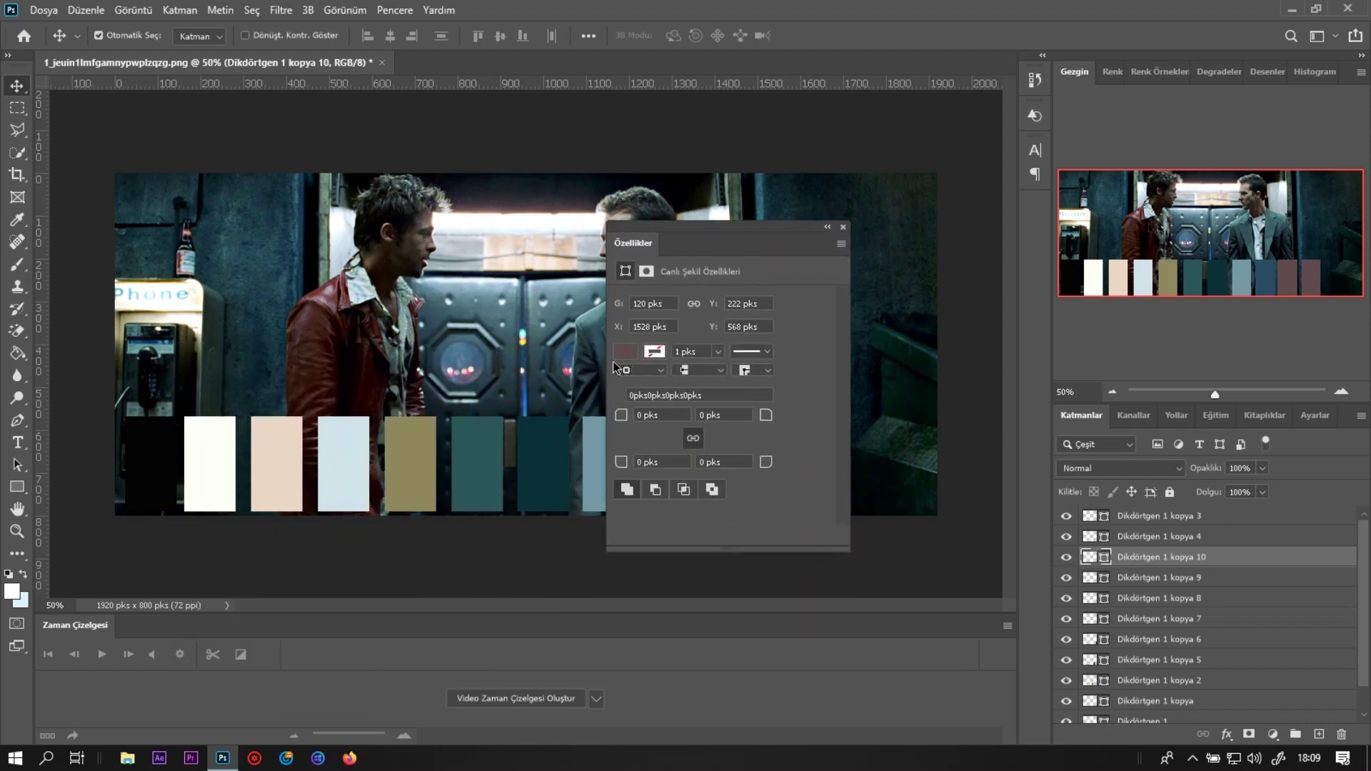
pyautogui.click(625, 353)
pyautogui.click(844, 383)
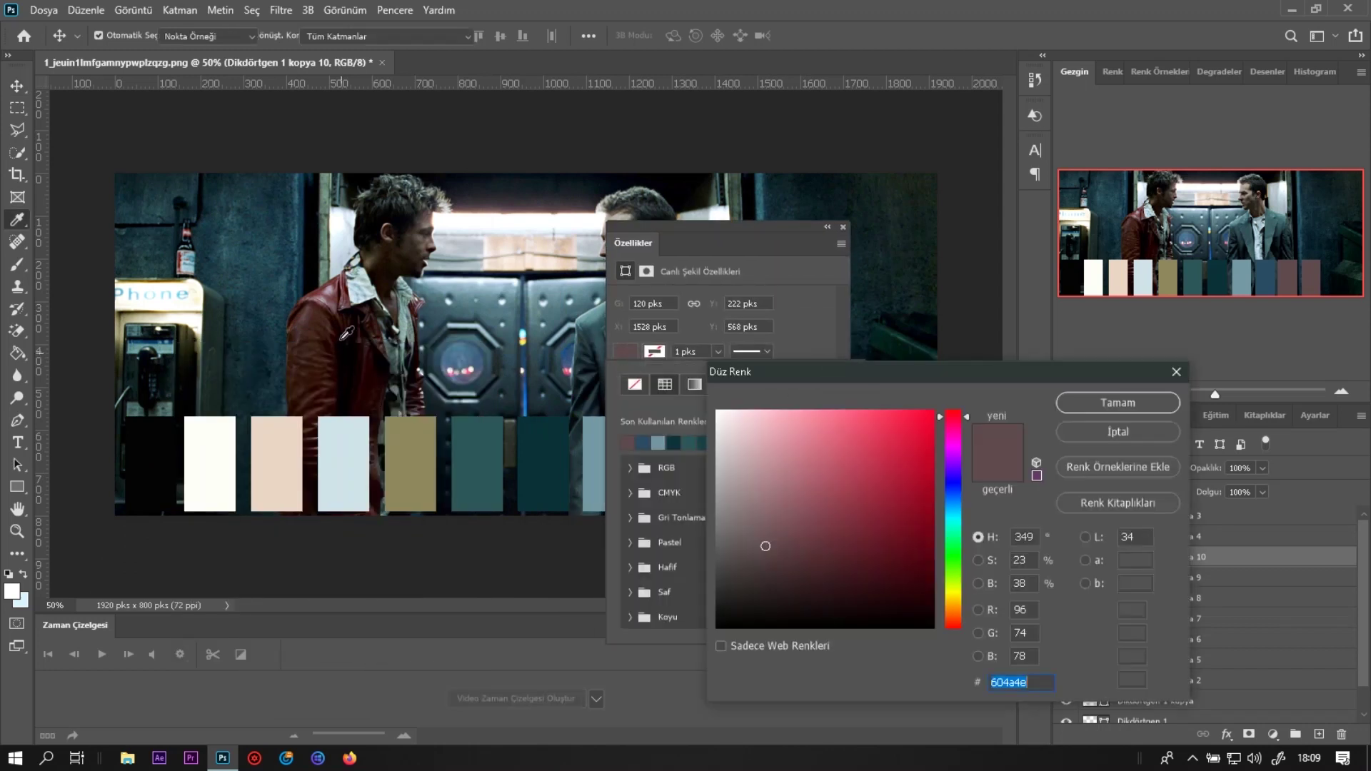
pyautogui.click(352, 317)
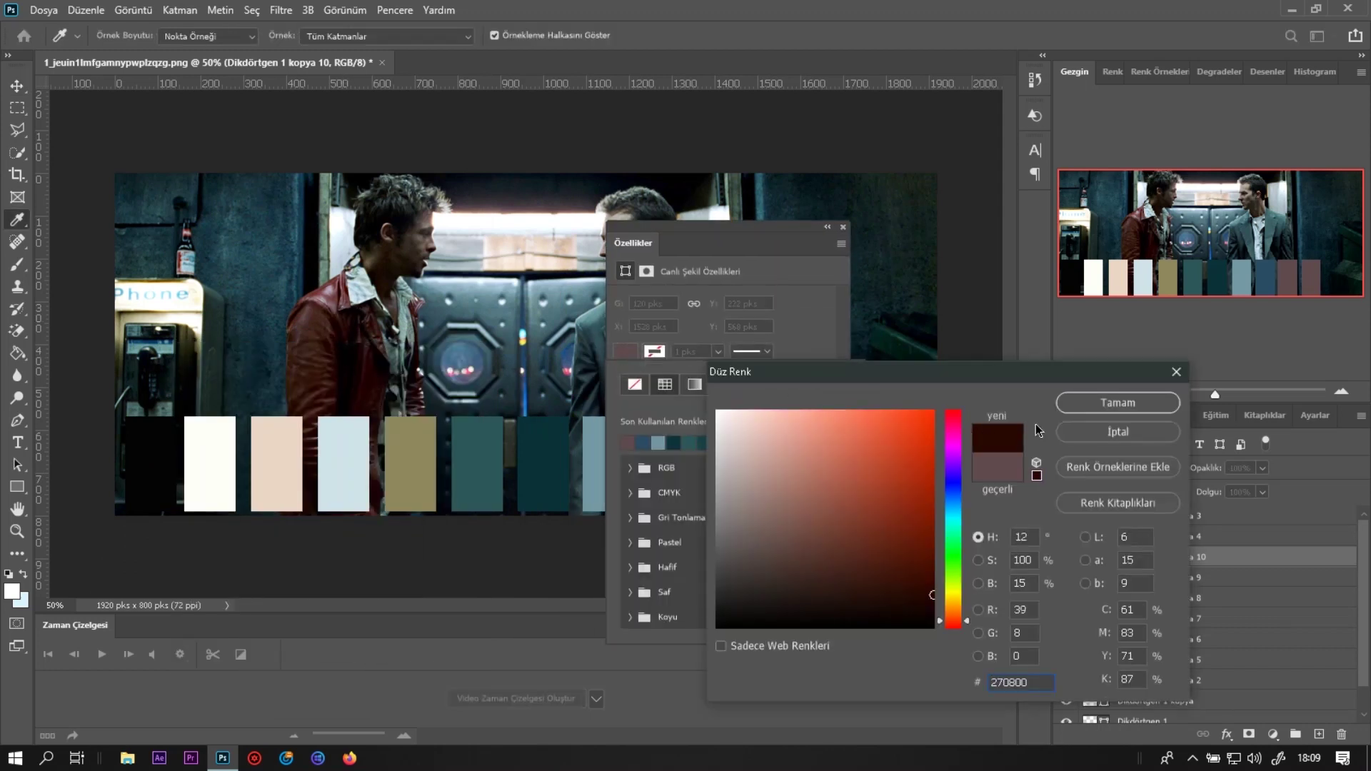
pyautogui.click(1118, 402)
# Duplicate the dark red-brown eleventh swatch and place the copy to its right, at X about 1666 px
pyautogui.moveTo(800, 236); pyautogui.dragTo(440, 309)
pyautogui.rightClick(1198, 566)
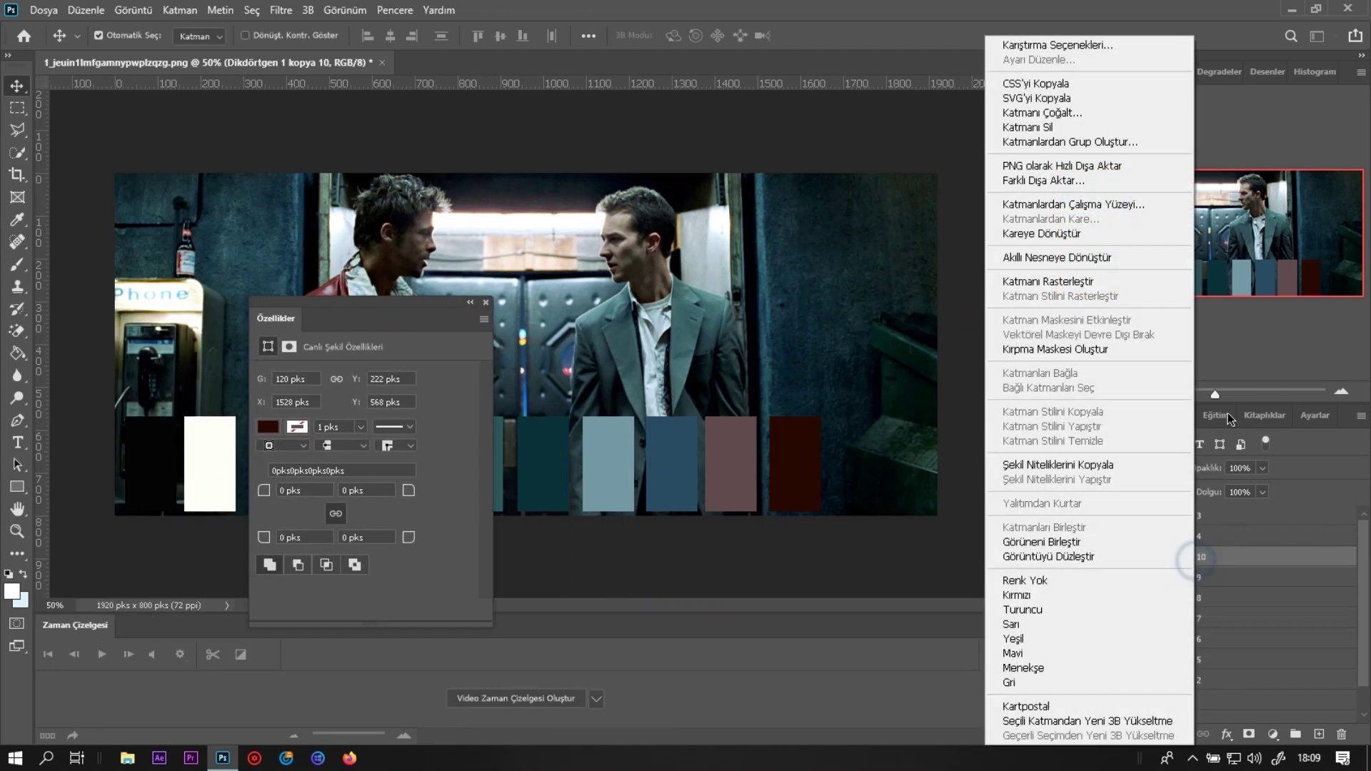
pyautogui.click(1043, 113)
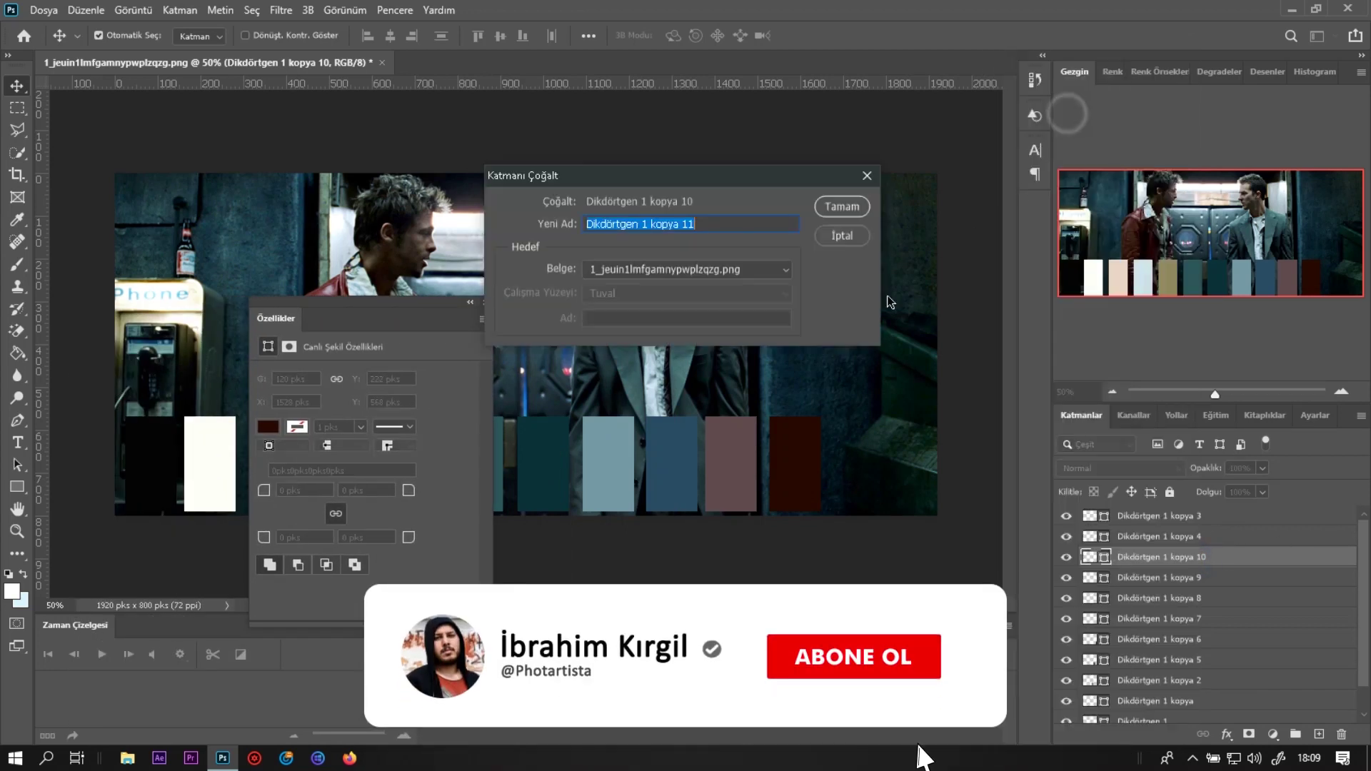
pyautogui.click(843, 209)
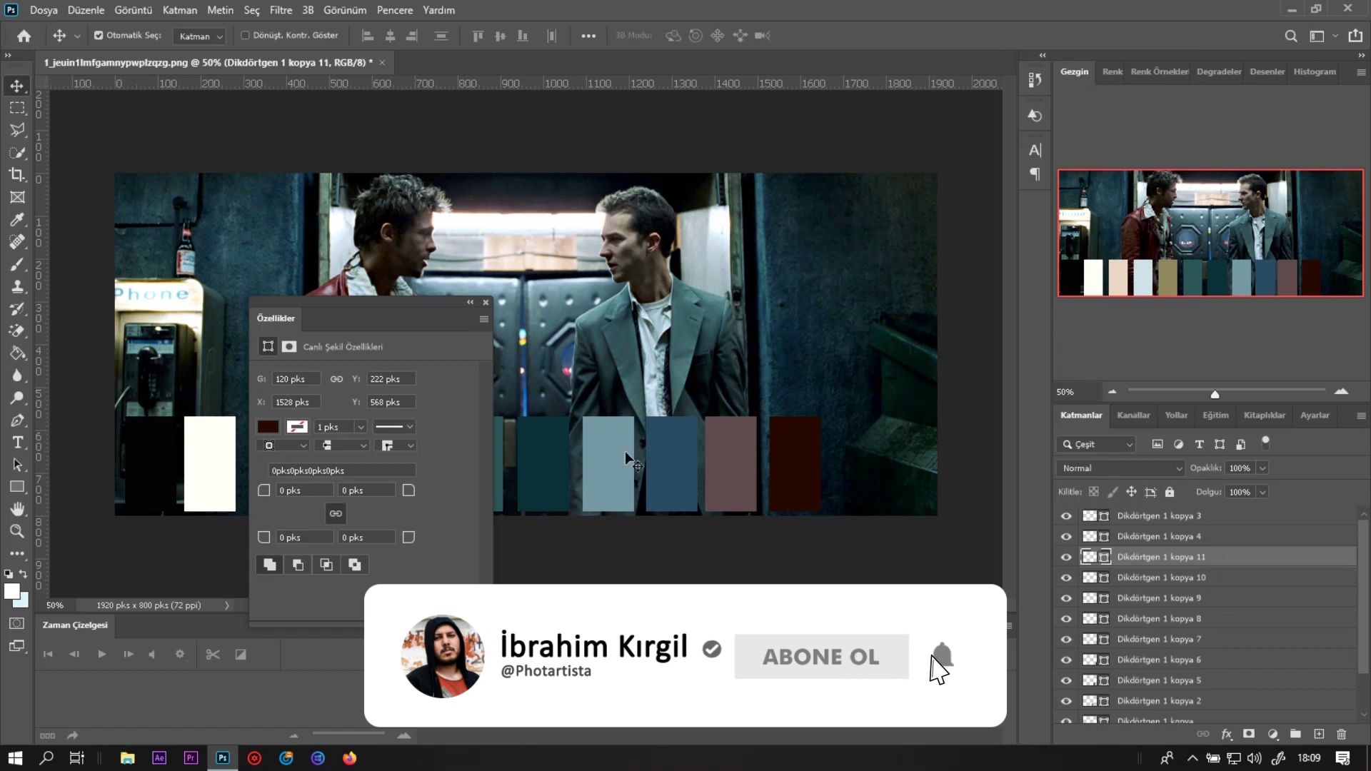
pyautogui.moveTo(800, 474); pyautogui.dragTo(850, 460)
# Fill the twelfth rectangle with the near-black 030008 sampled from a dark patch on the shirt of the man in the red jacket
pyautogui.click(267, 426)
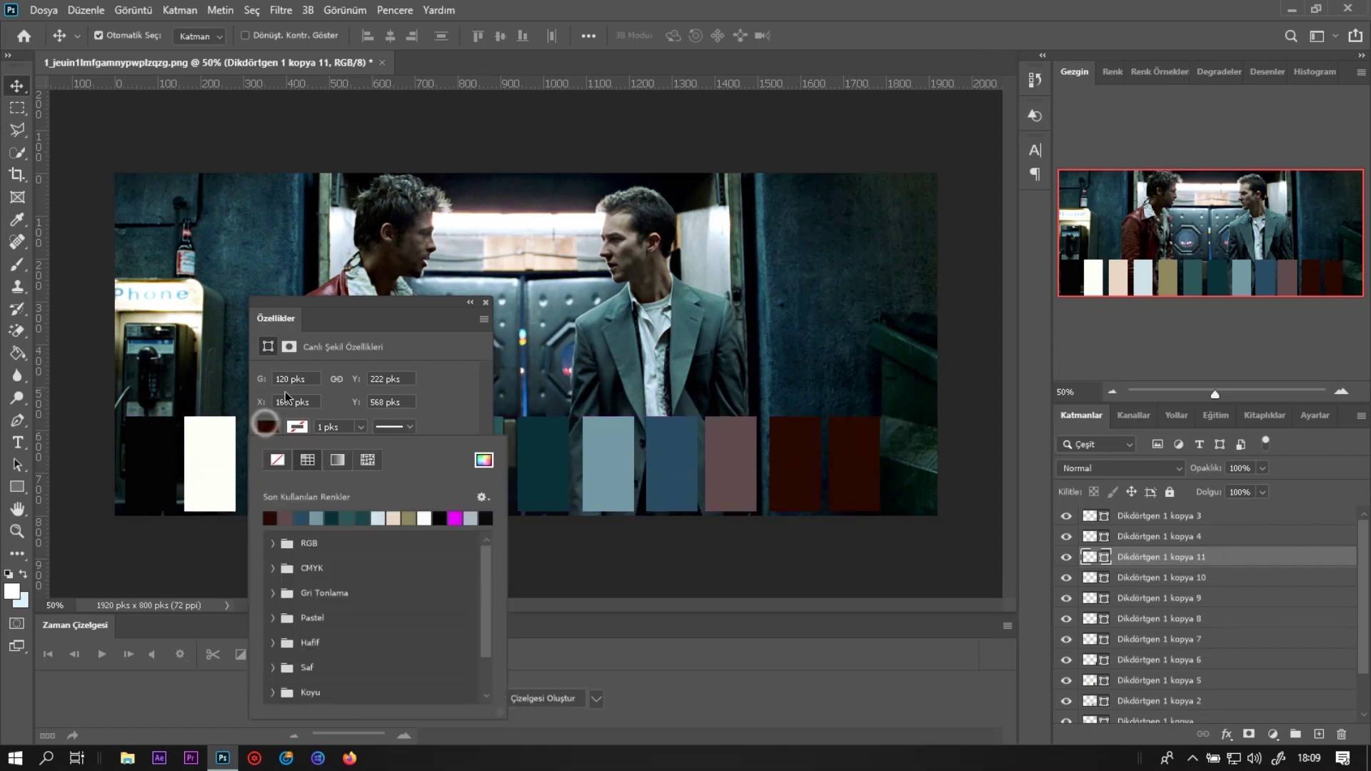
pyautogui.moveTo(335, 320); pyautogui.dragTo(207, 588)
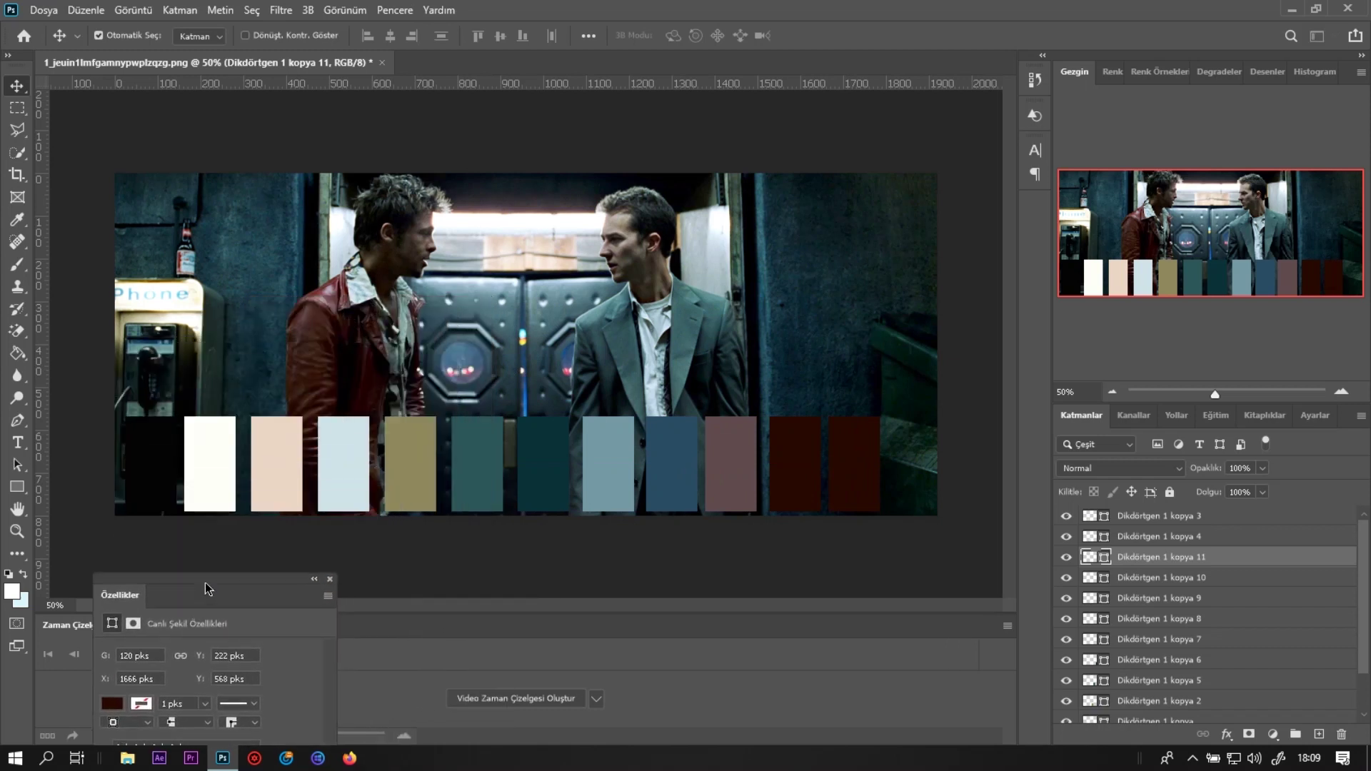
pyautogui.moveTo(207, 589); pyautogui.dragTo(252, 458)
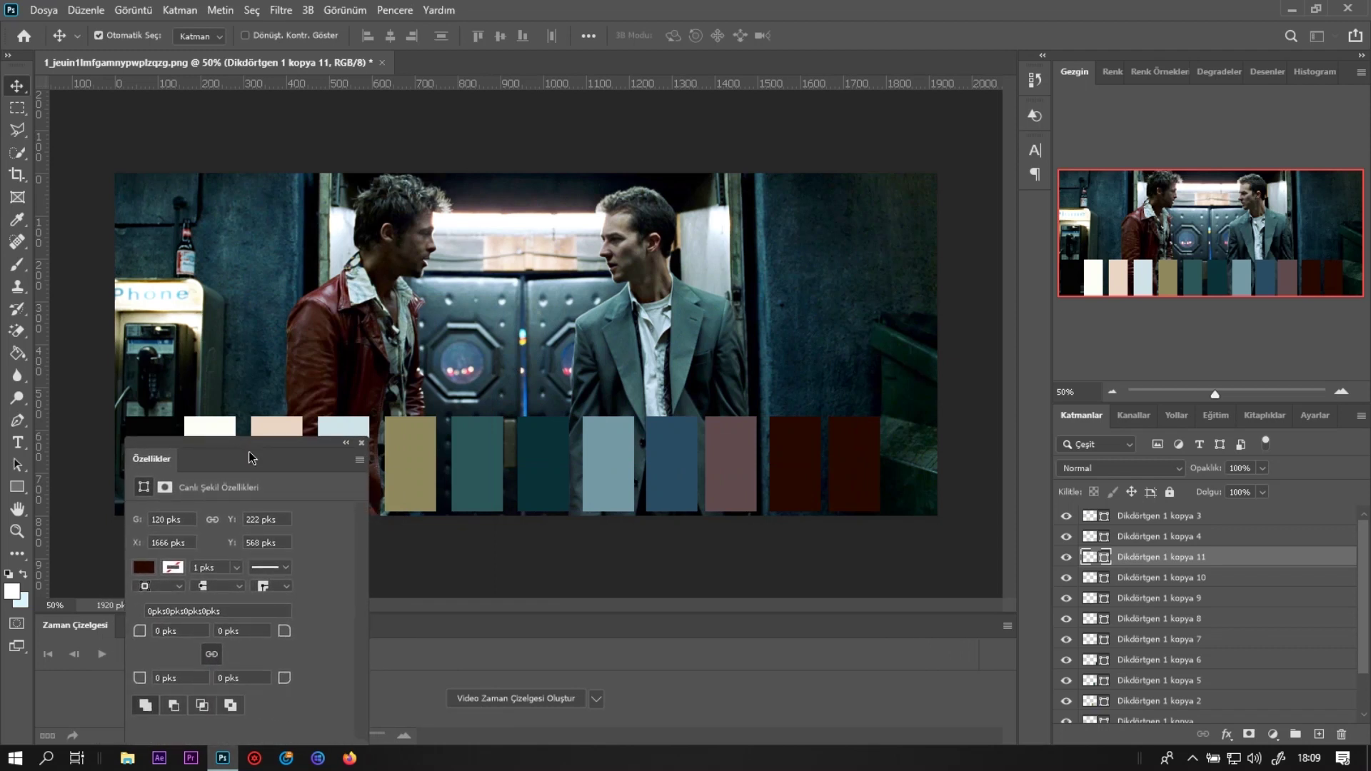
pyautogui.click(143, 568)
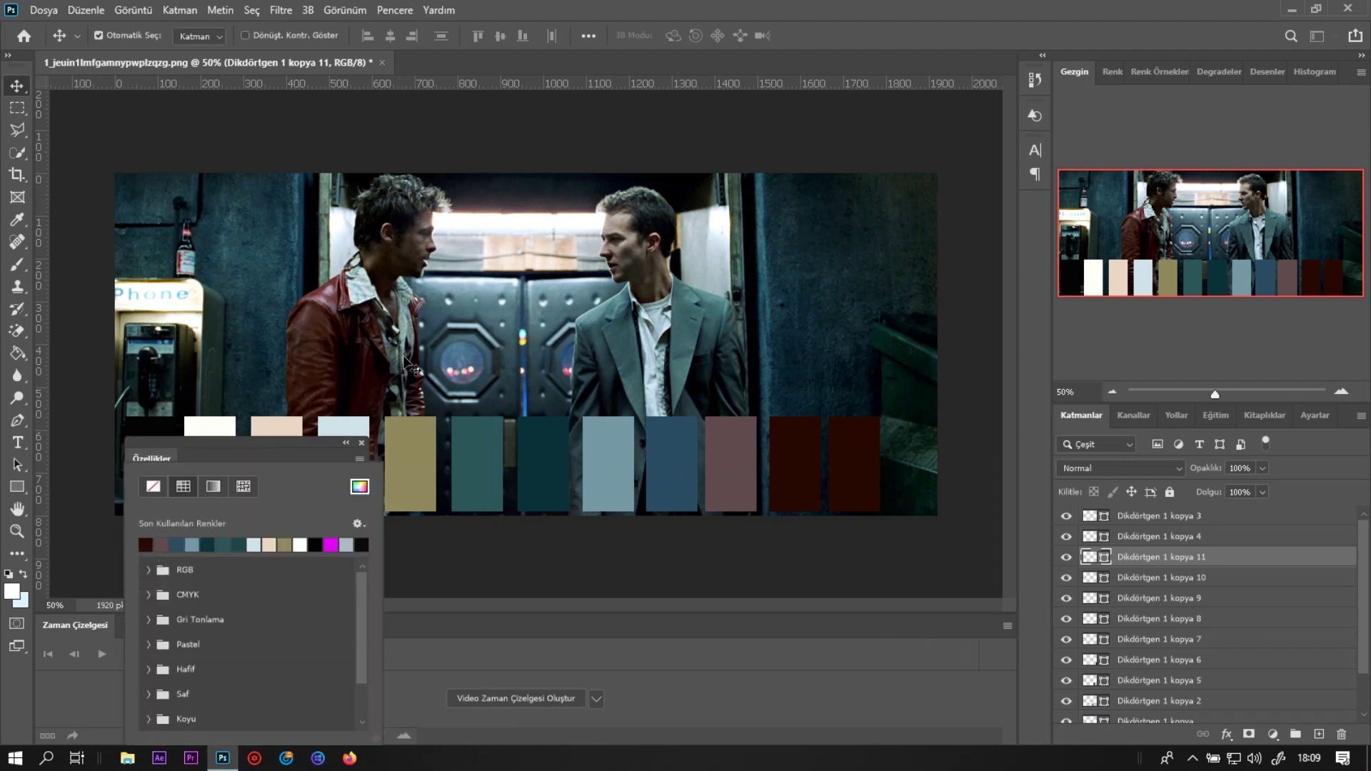
pyautogui.click(360, 488)
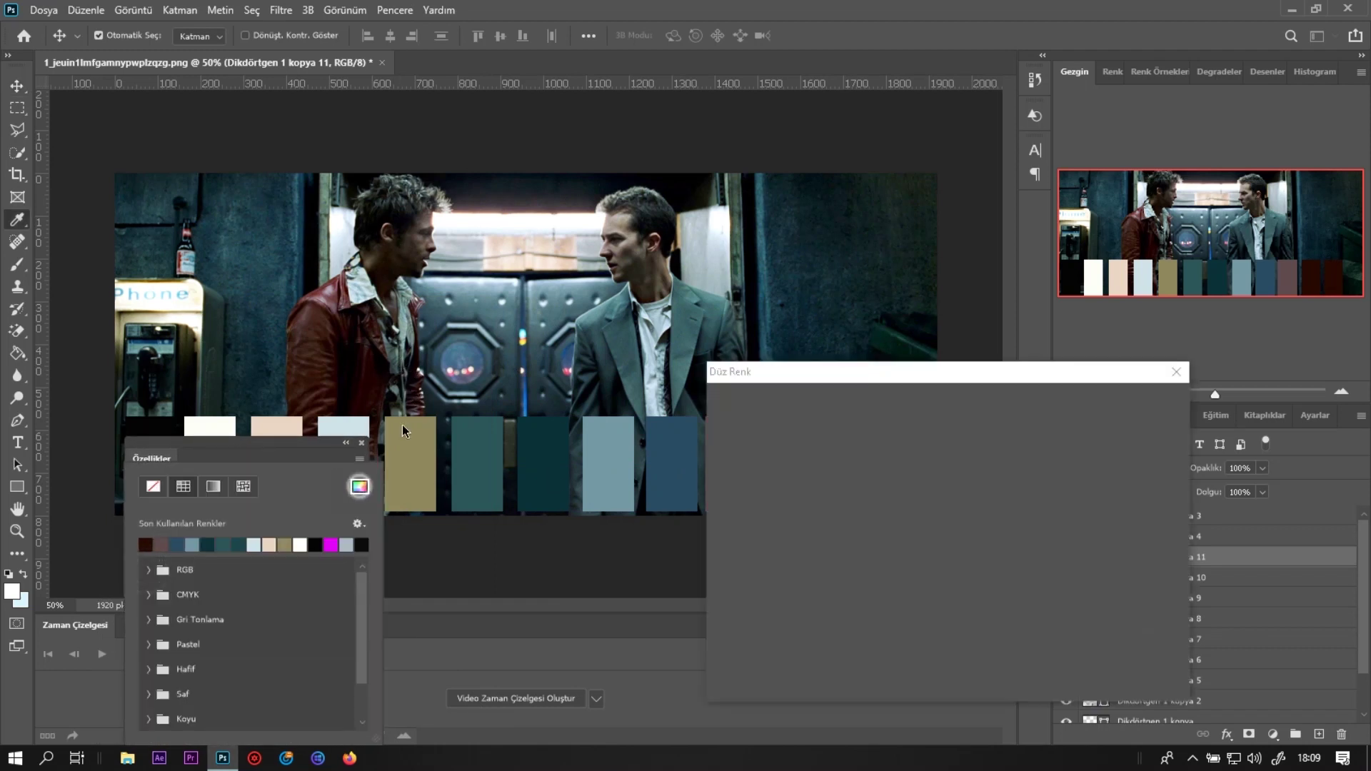
pyautogui.click(407, 347)
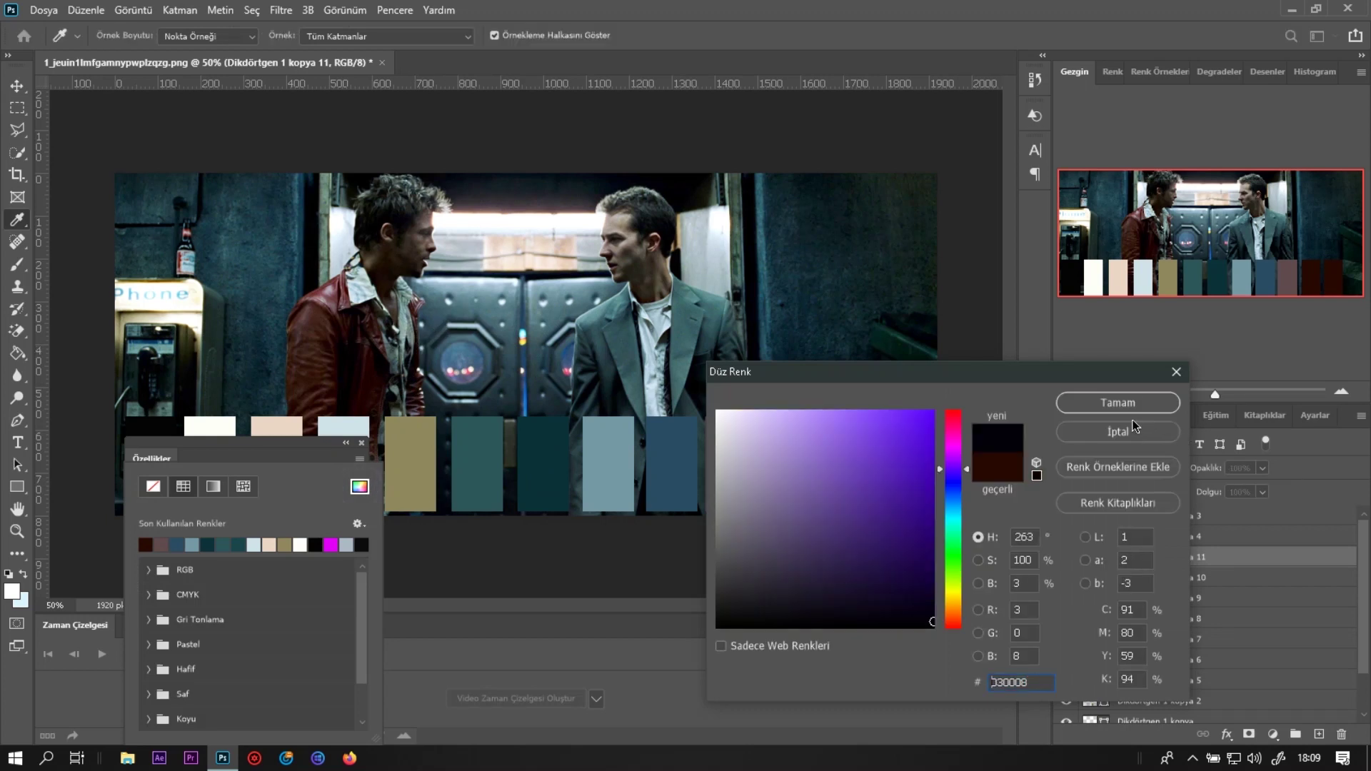
pyautogui.click(1114, 405)
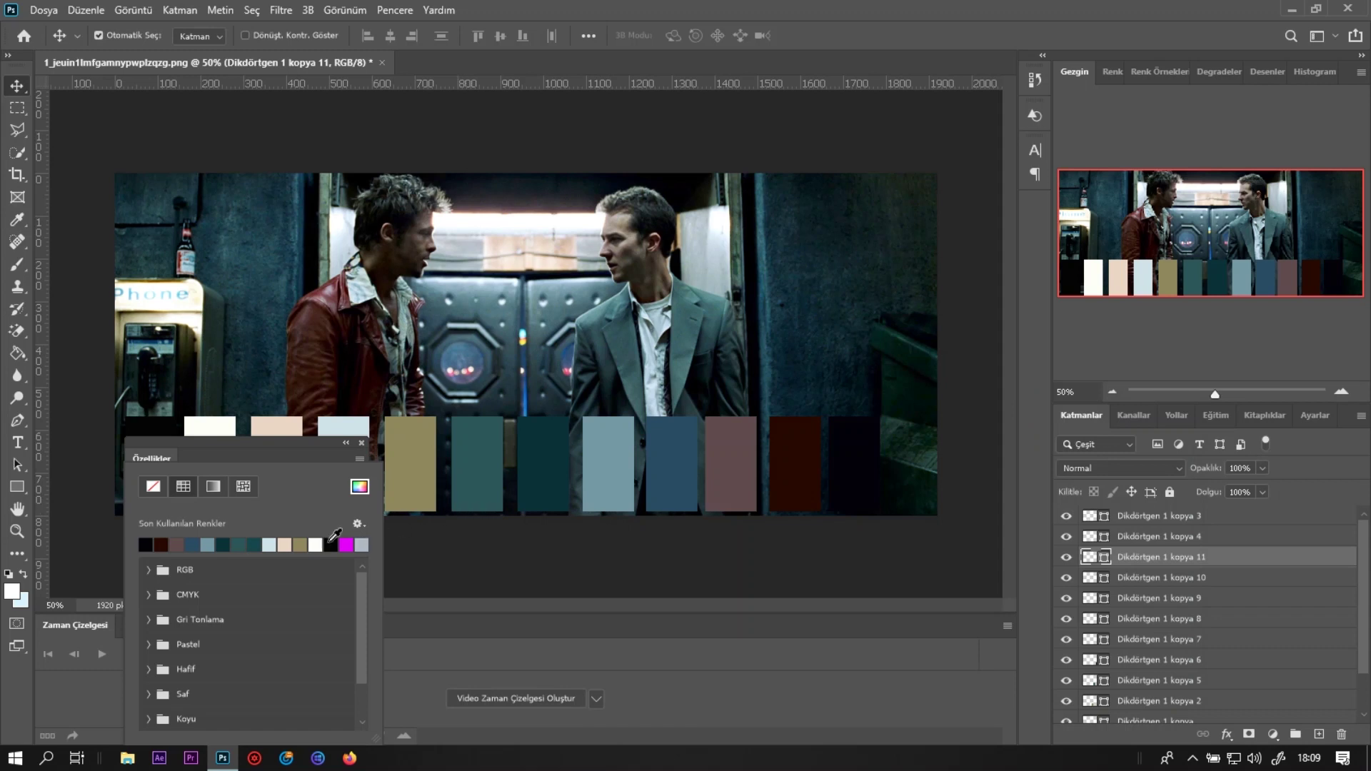
# Duplicate the near-black twelfth swatch and place the copy to its right, at X about 1800 px
pyautogui.rightClick(1187, 561)
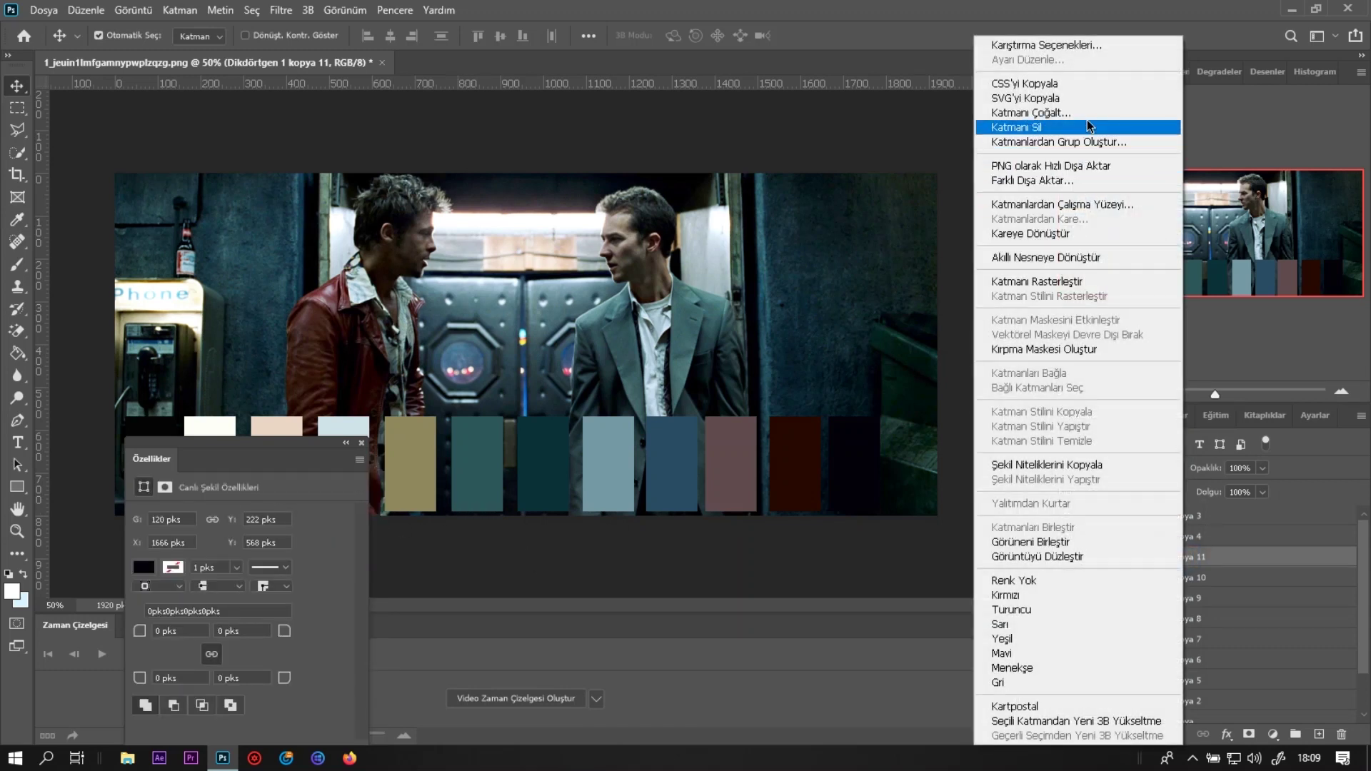
pyautogui.click(1088, 114)
pyautogui.click(843, 207)
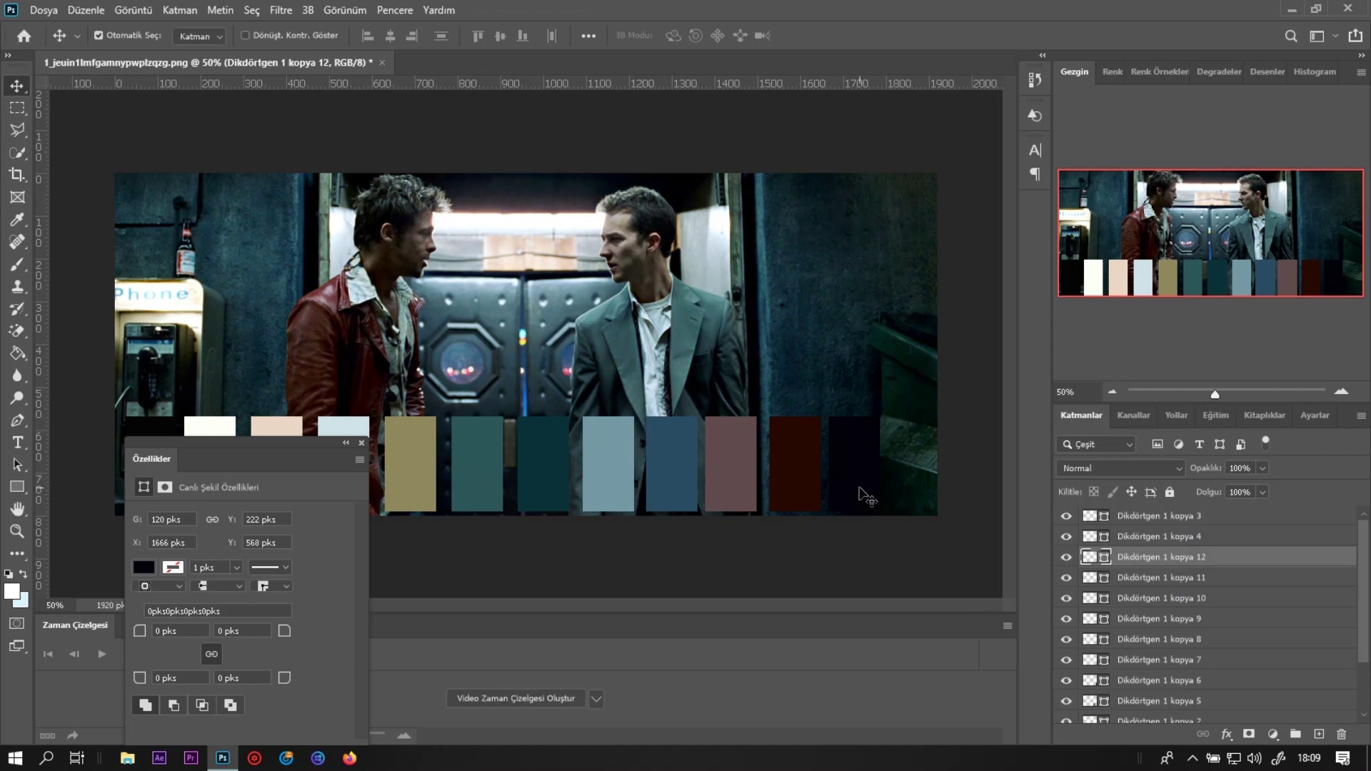
pyautogui.moveTo(860, 489); pyautogui.dragTo(920, 495)
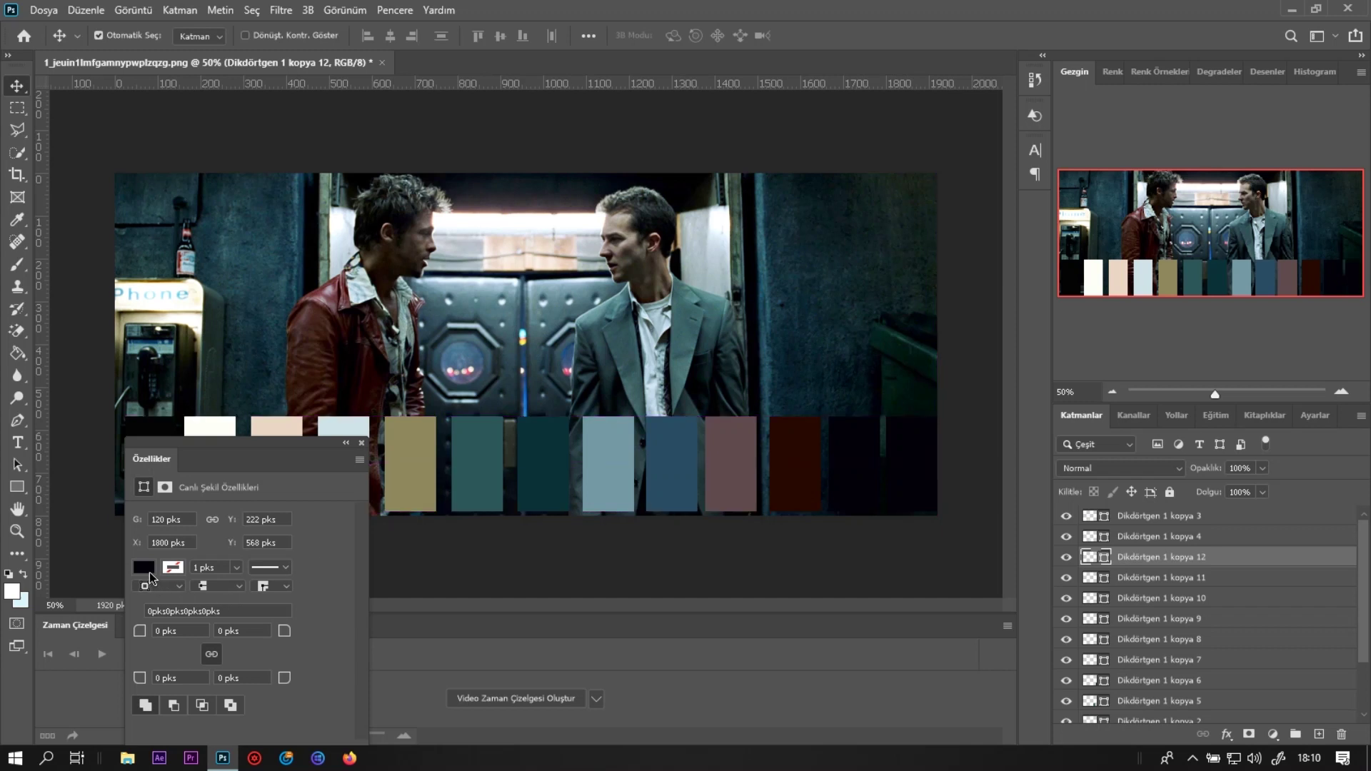
# Fill the thirteenth rectangle with the very dark green 031611 sampled from the dark green container at the image's right side
pyautogui.click(144, 567)
pyautogui.click(359, 486)
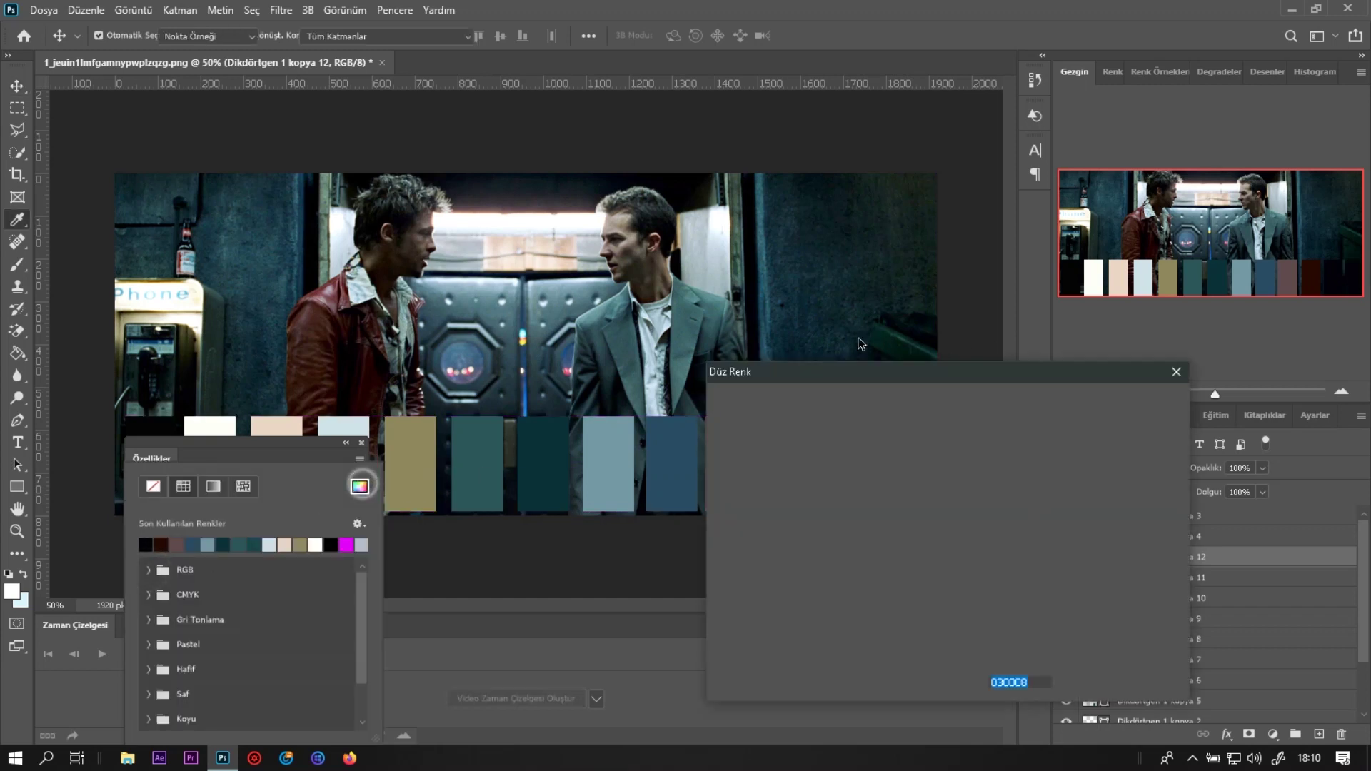
pyautogui.click(904, 348)
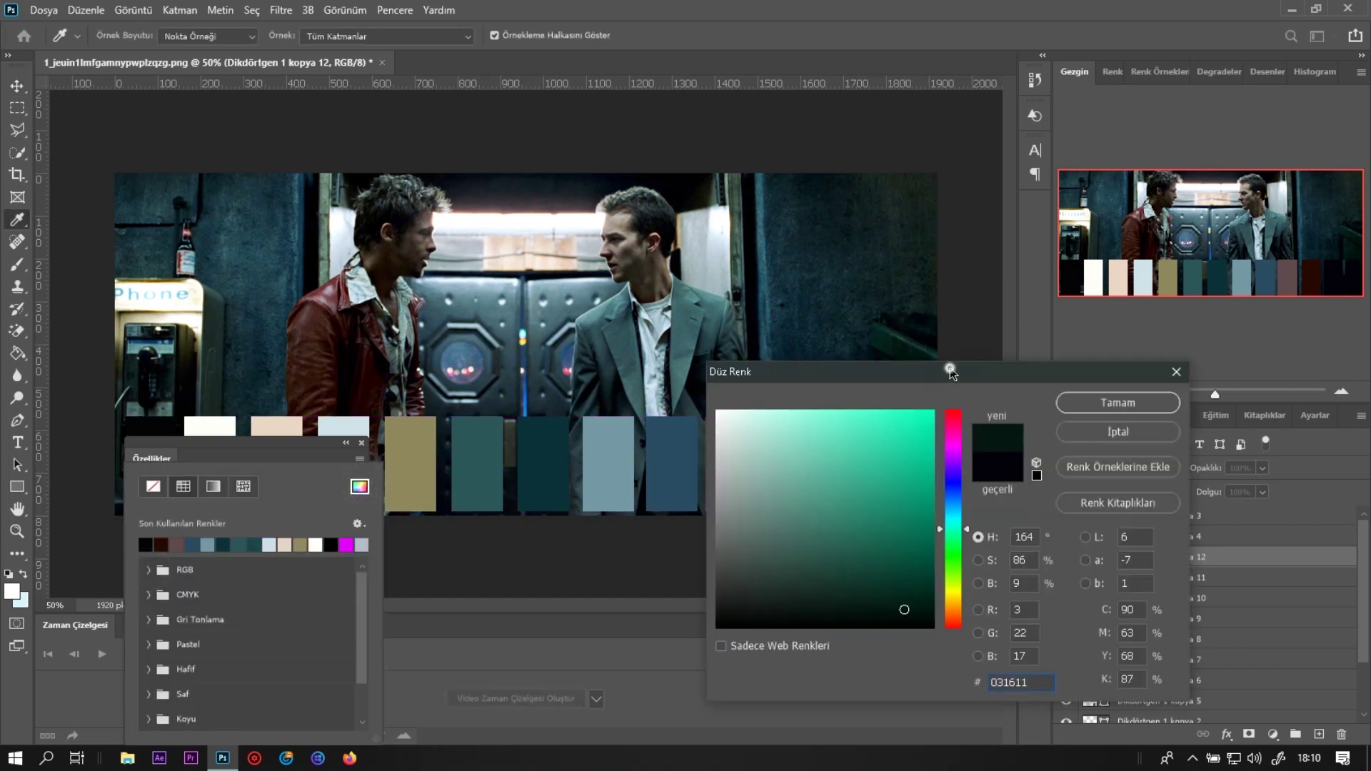
pyautogui.moveTo(950, 367); pyautogui.dragTo(789, 484)
pyautogui.click(965, 521)
pyautogui.press('v')
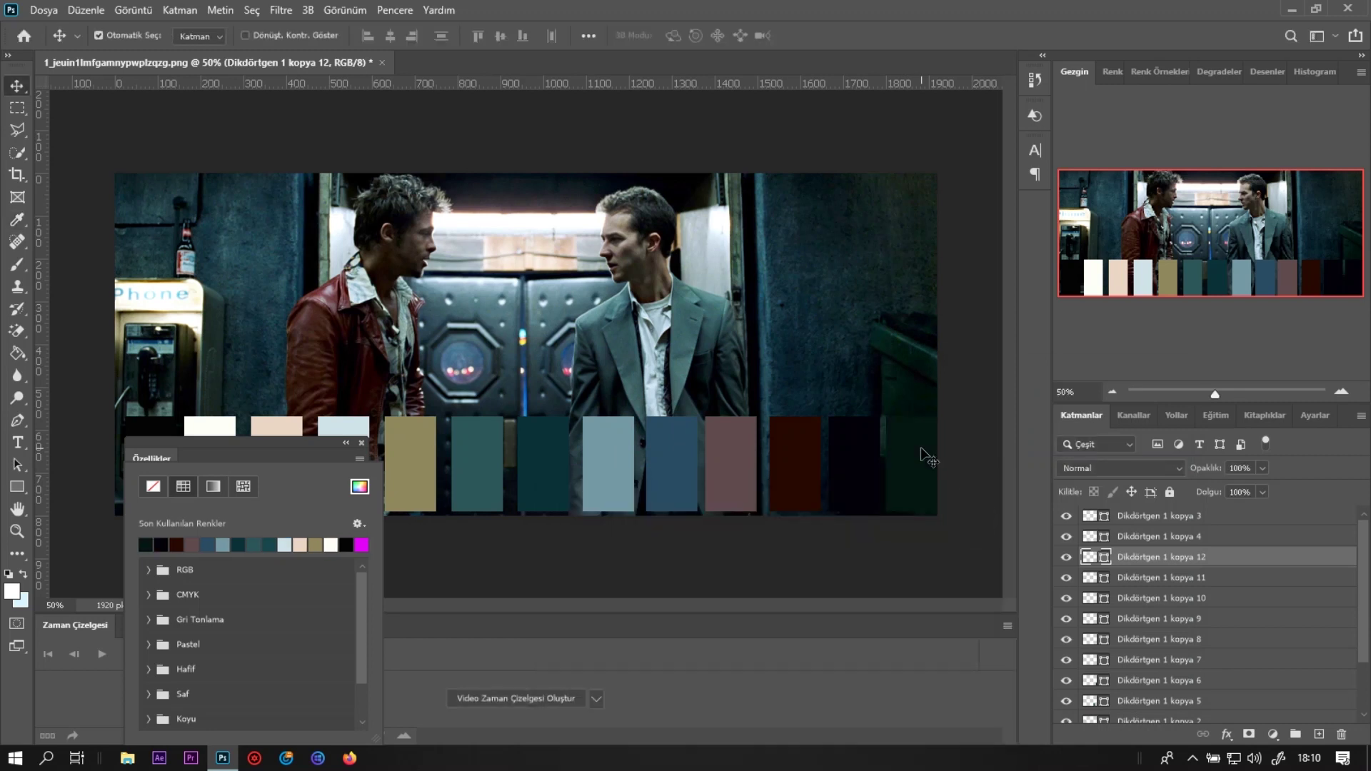
# Move the floating properties panel off the swatches and shift the first seven swatches slightly left with roughly even gaps
pyautogui.moveTo(320, 455); pyautogui.dragTo(986, 111)
pyautogui.click(166, 460)
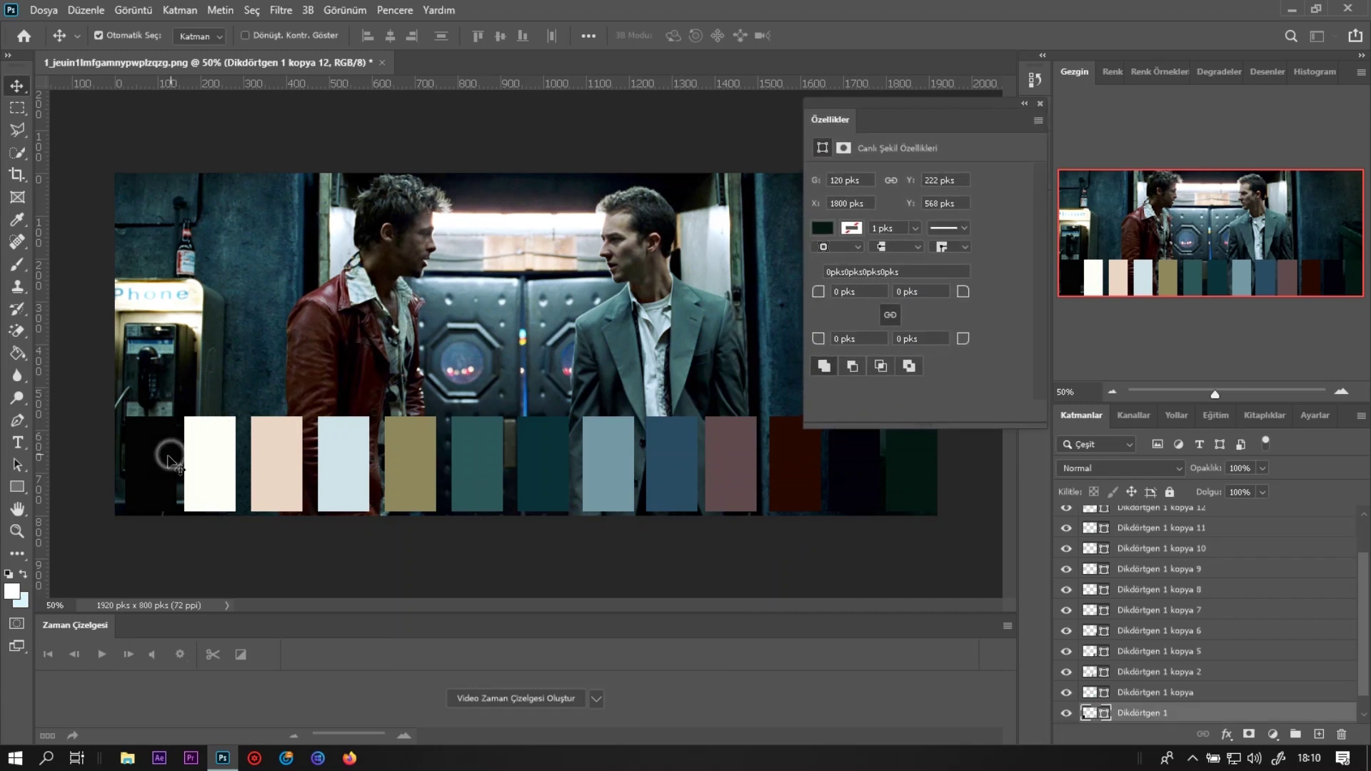
pyautogui.moveTo(162, 457); pyautogui.dragTo(333, 475)
pyautogui.click(207, 472)
pyautogui.click(275, 486)
pyautogui.click(343, 475)
pyautogui.click(410, 490)
pyautogui.moveTo(410, 490); pyautogui.dragTo(462, 494)
pyautogui.click(477, 494)
pyautogui.click(545, 484)
pyautogui.moveTo(545, 483); pyautogui.dragTo(524, 483)
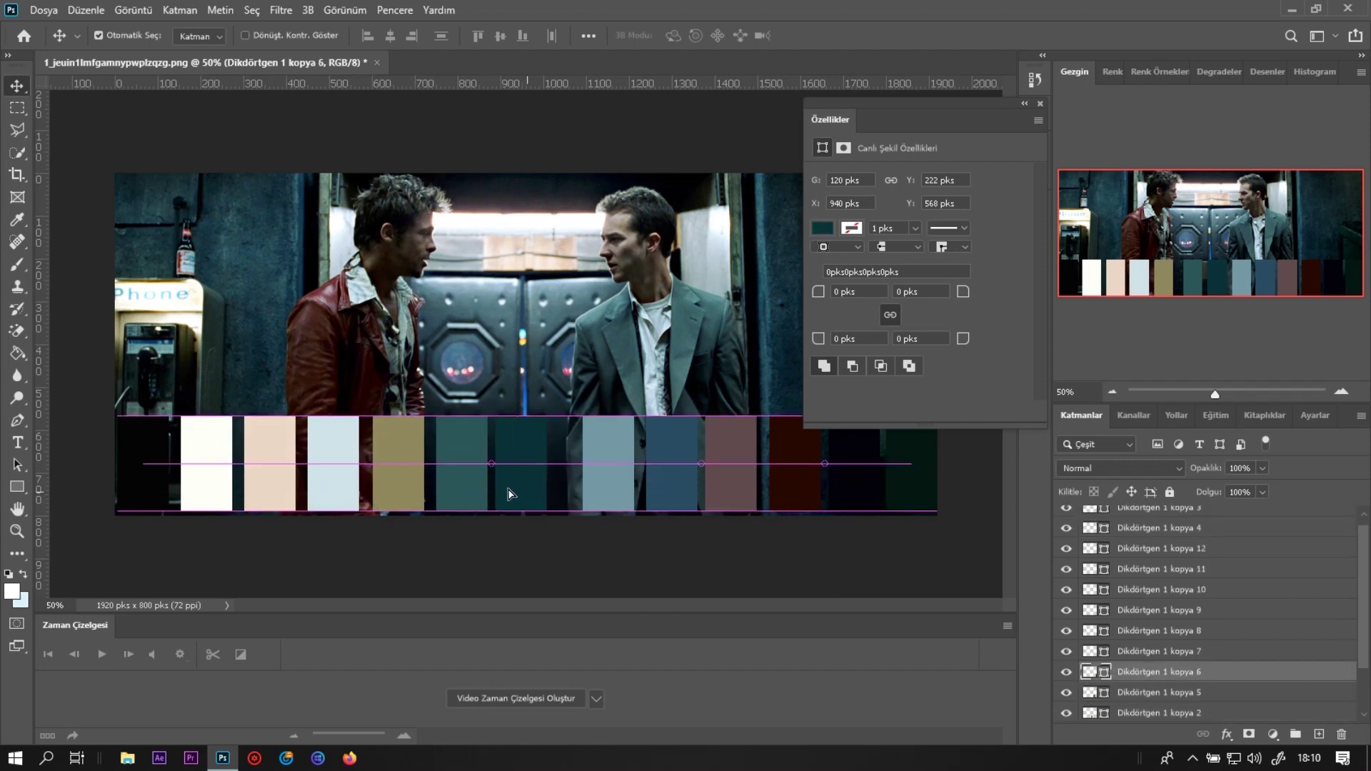
# Shift the eighth through thirteenth swatches left to match the row's spacing, leaving a small margin at the image's right edge
pyautogui.click(612, 465)
pyautogui.moveTo(612, 464); pyautogui.dragTo(590, 464)
pyautogui.moveTo(684, 496); pyautogui.dragTo(843, 493)
pyautogui.moveTo(906, 486); pyautogui.dragTo(893, 483)
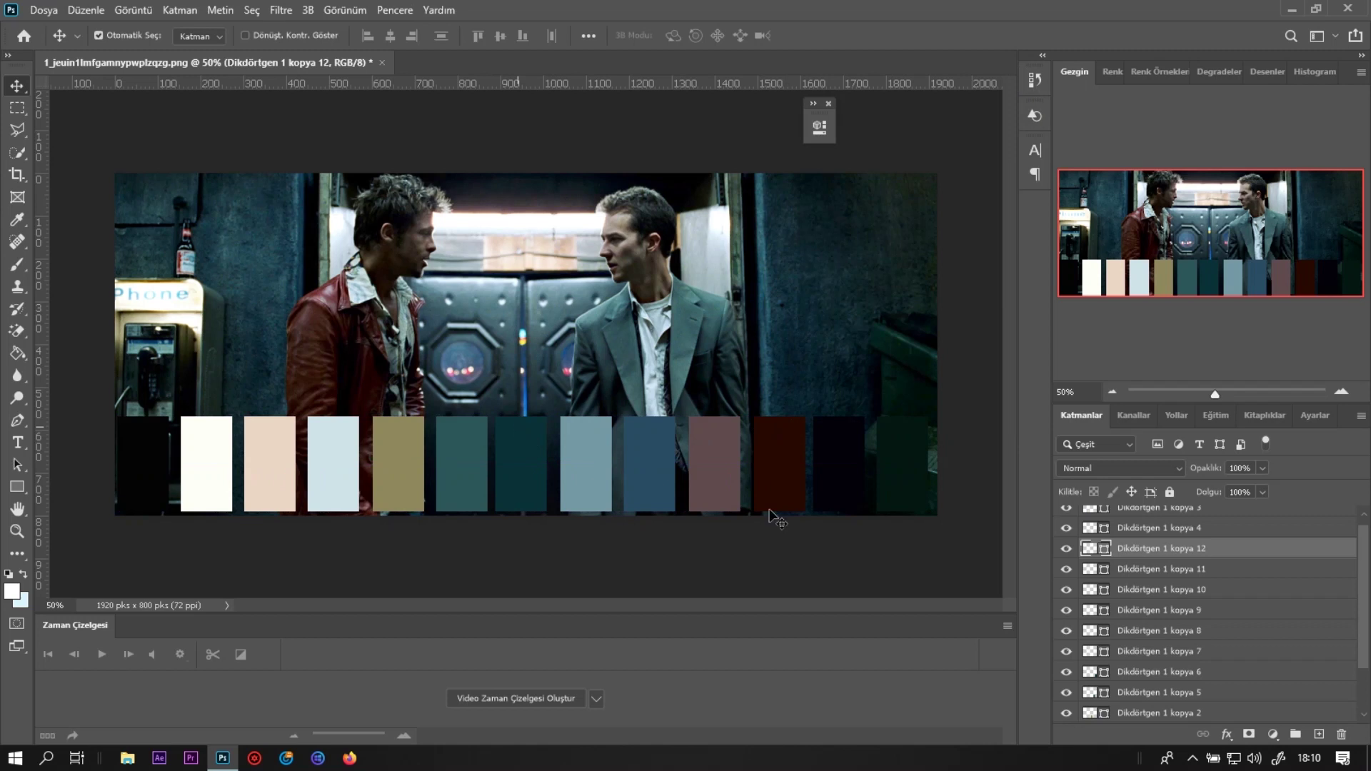
# Add a 1 px outside Stroke layer style to the first black swatch and set its color to pink fa00ab
pyautogui.scroll(-3, 1229, 602)
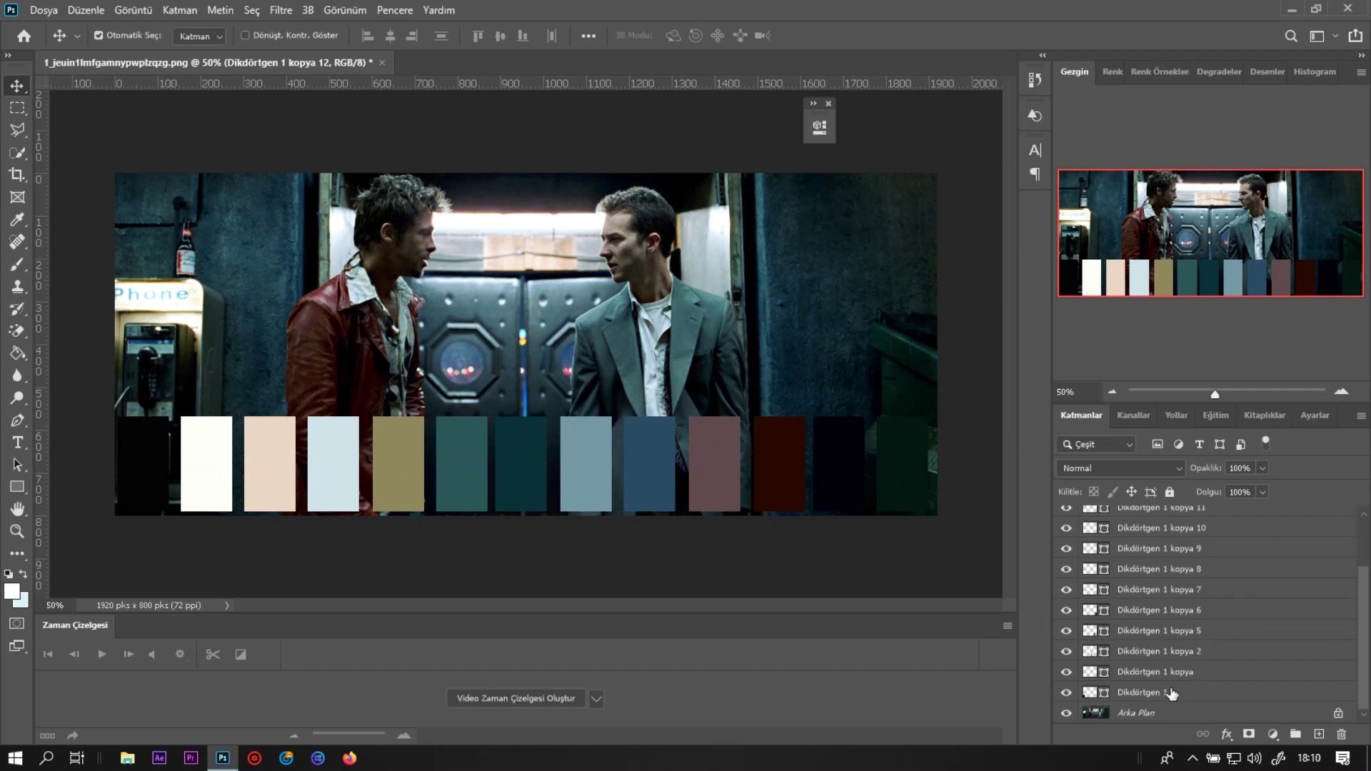
pyautogui.click(1171, 693)
pyautogui.click(1227, 734)
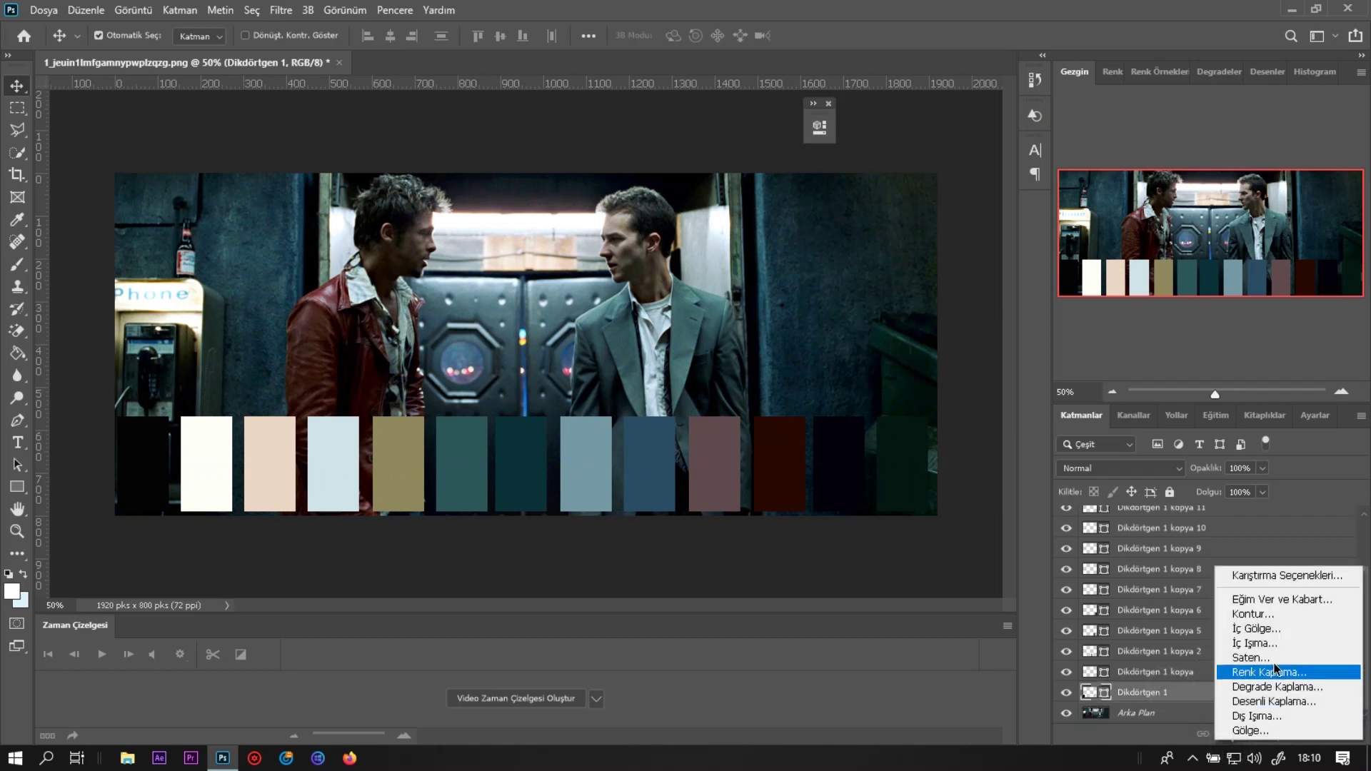
pyautogui.click(1265, 617)
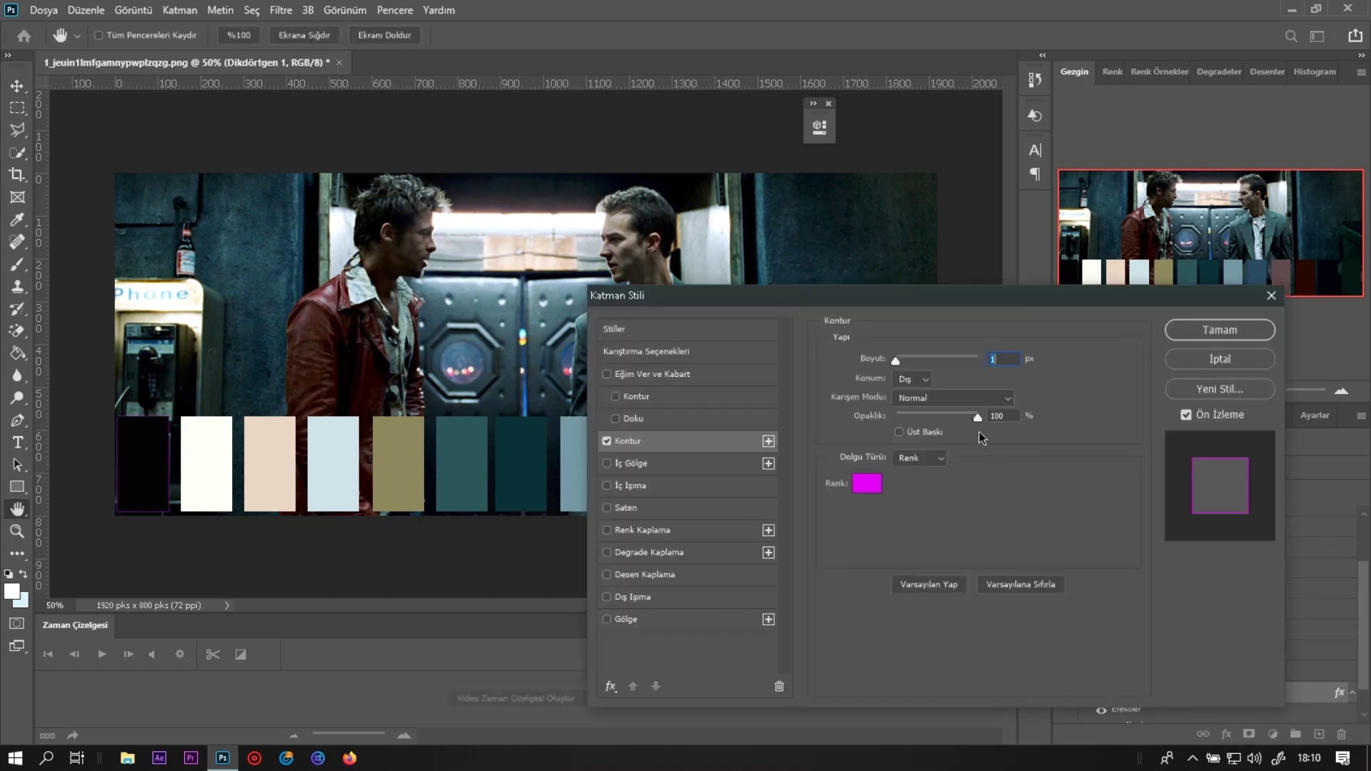
pyautogui.click(865, 486)
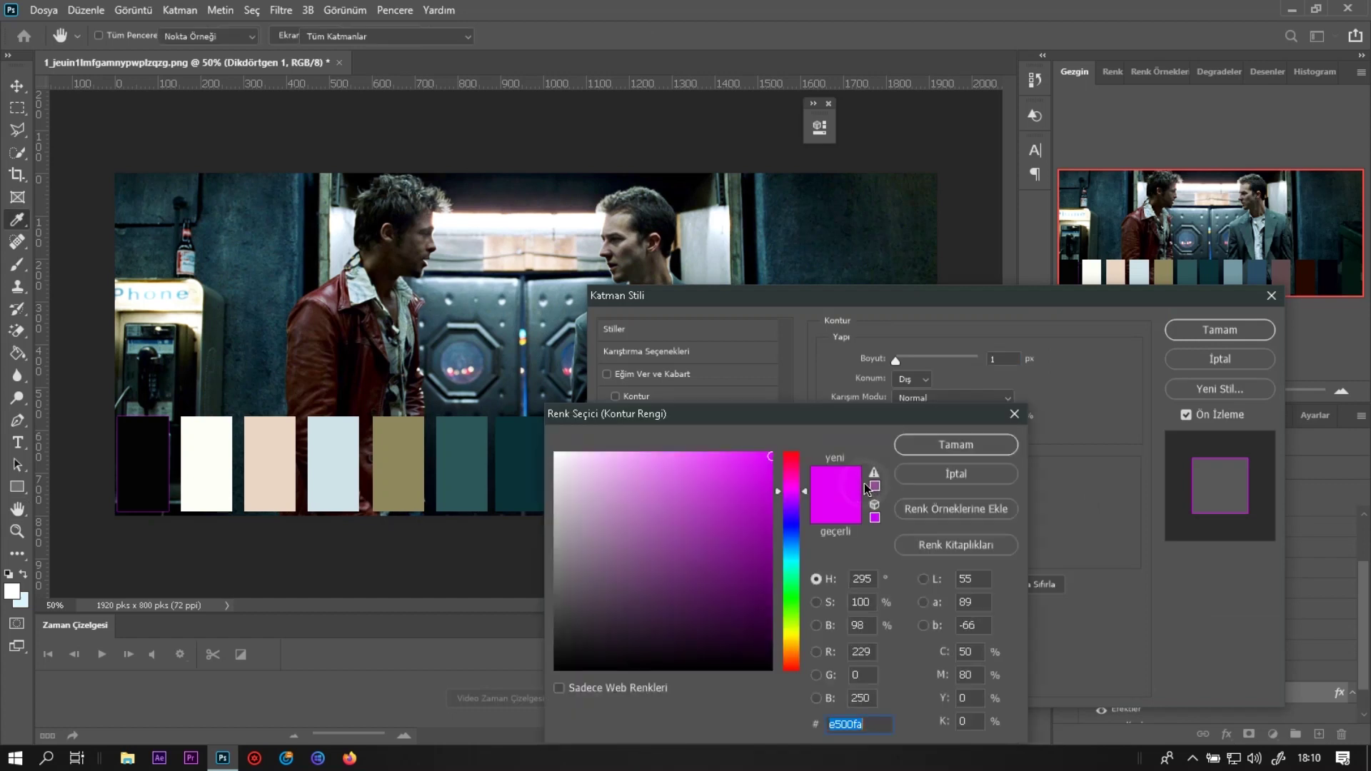
pyautogui.click(795, 477)
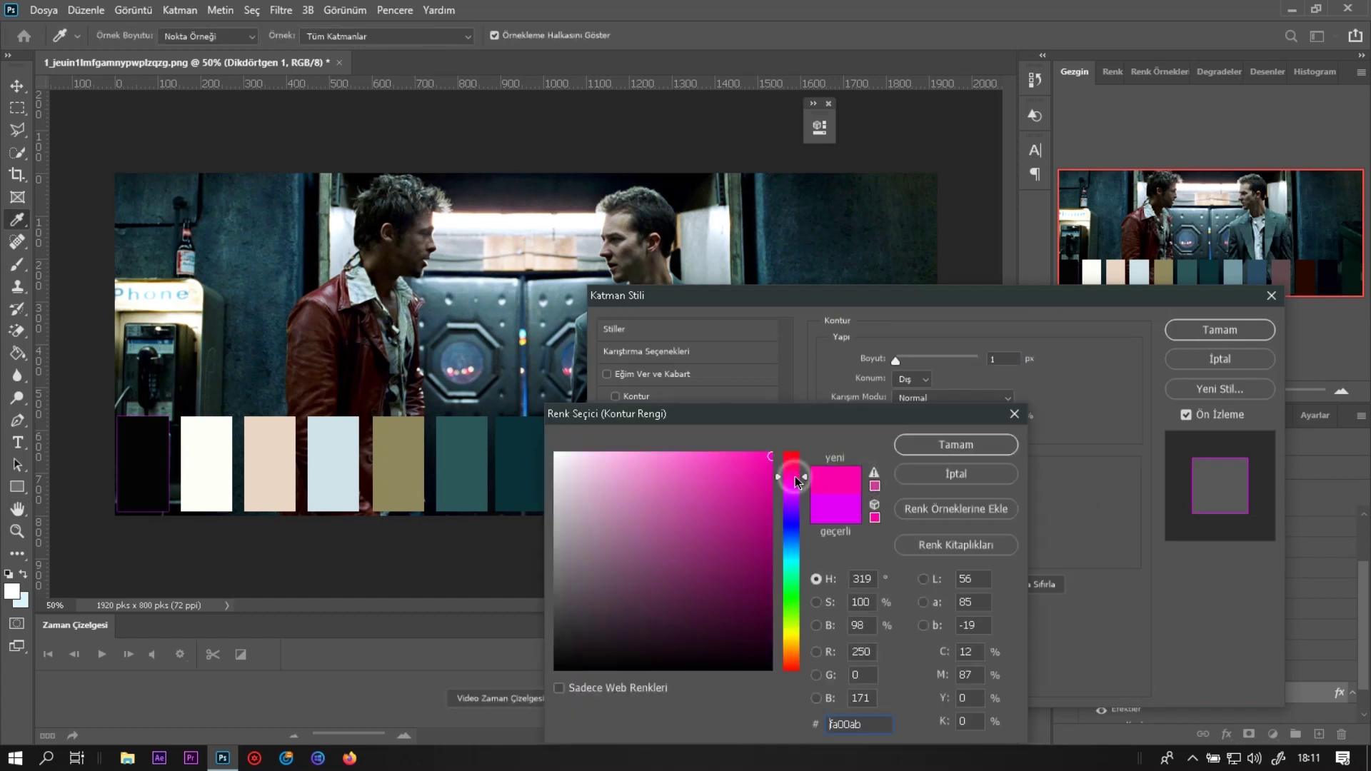
pyautogui.click(797, 480)
pyautogui.click(950, 444)
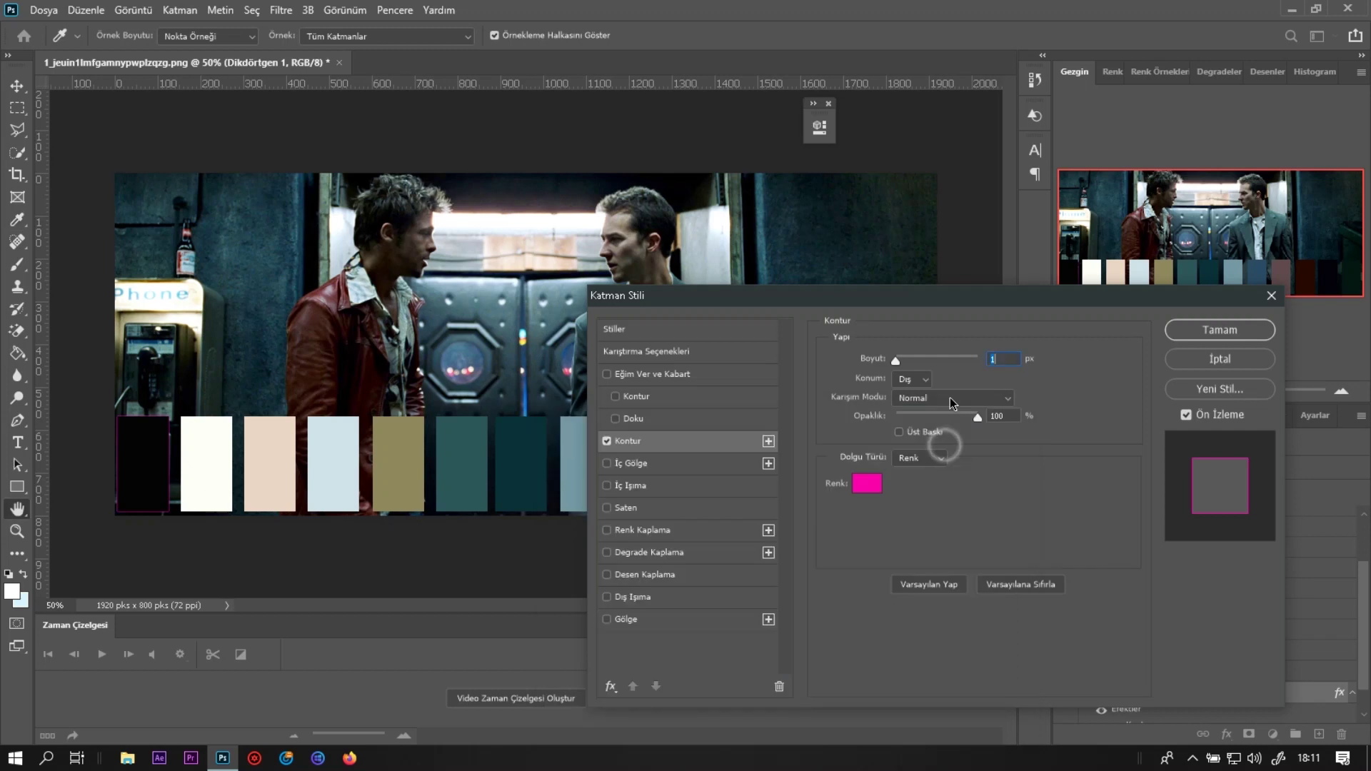
pyautogui.click(1220, 329)
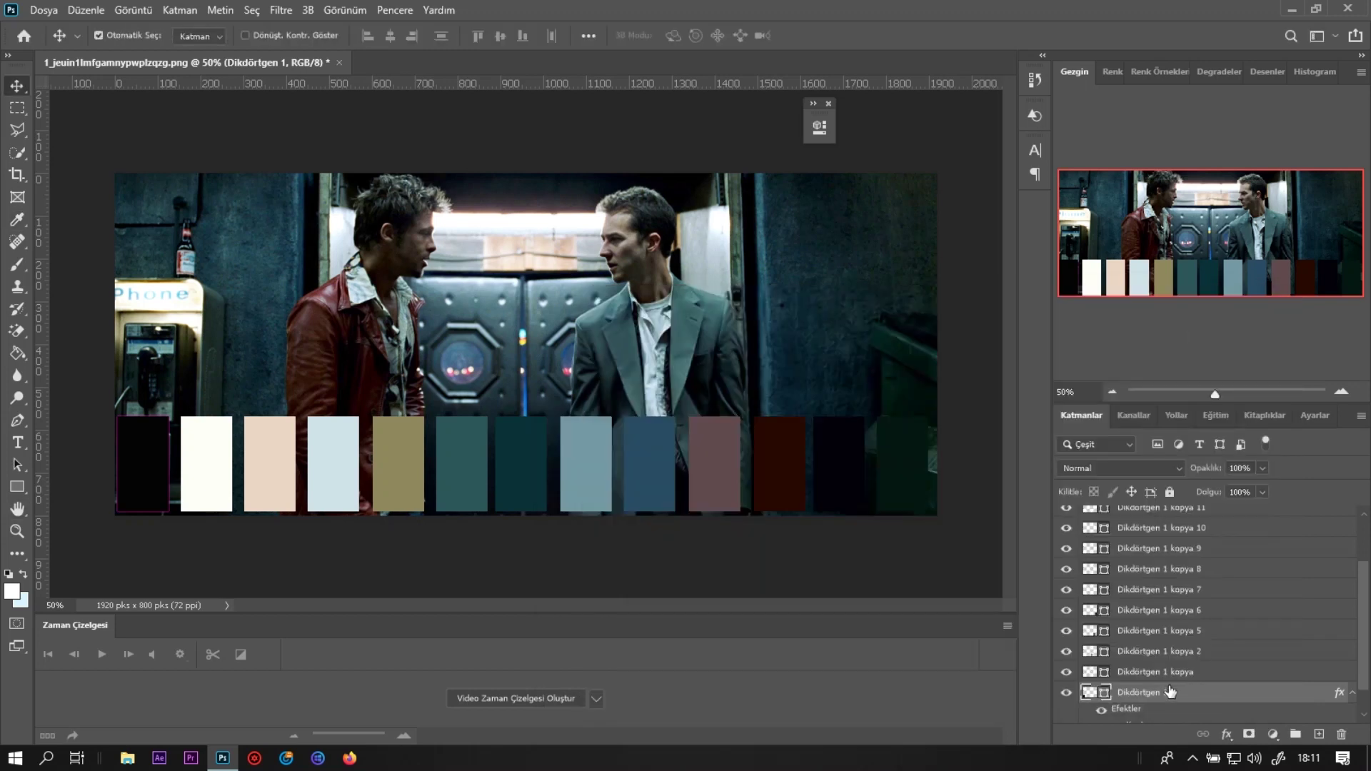
# Copy the first swatch's layer style and paste it onto all the other swatch layers
pyautogui.rightClick(1218, 693)
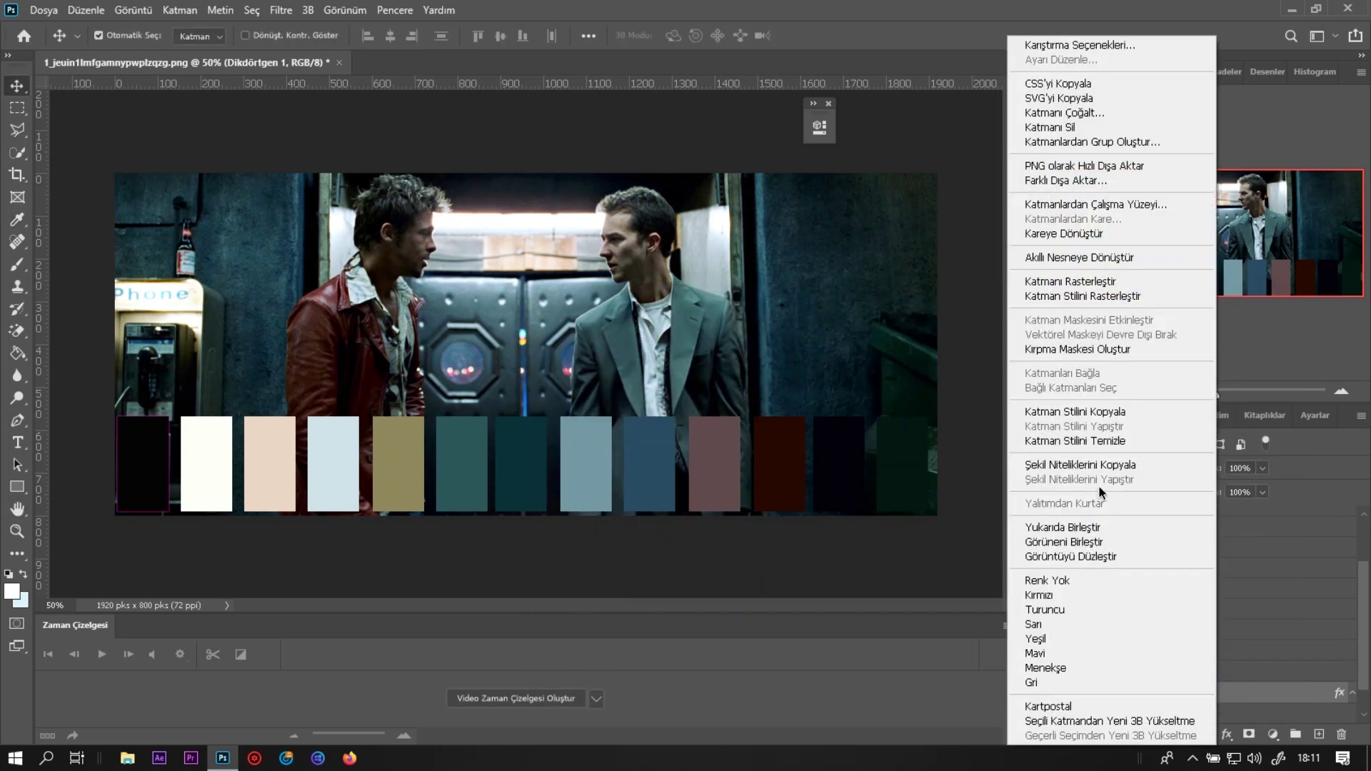
pyautogui.click(1084, 412)
pyautogui.click(1280, 673)
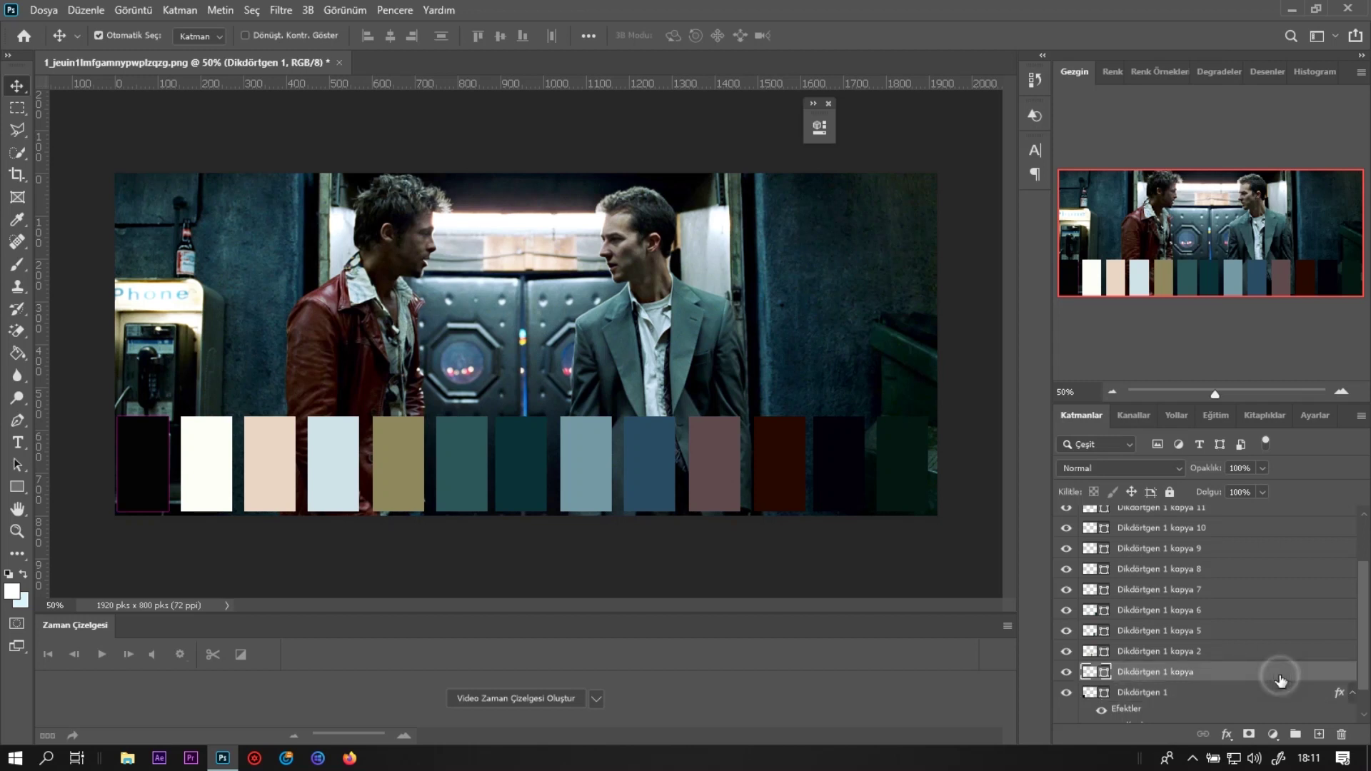
pyautogui.scroll(2, 1278, 669)
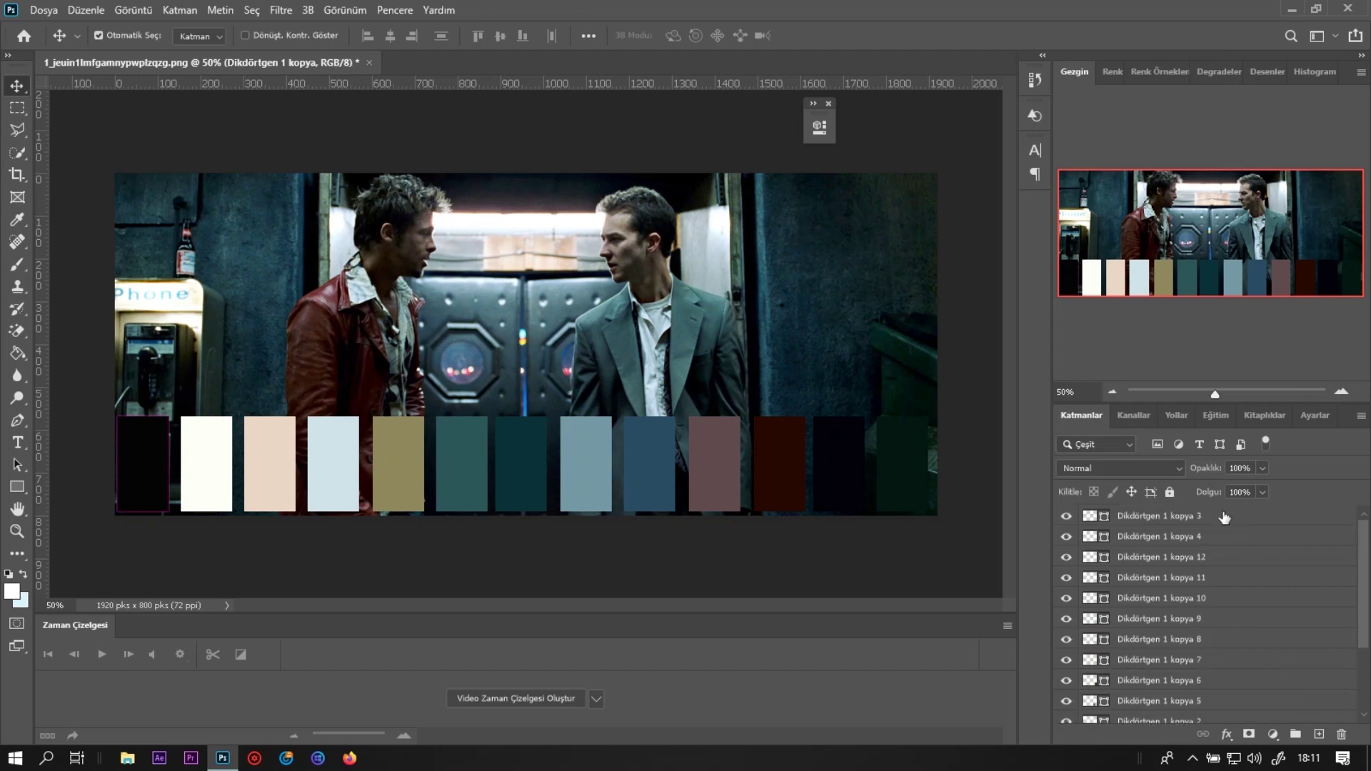
pyautogui.keyDown('shift'); pyautogui.click(1224, 517); pyautogui.keyUp('shift')
pyautogui.rightClick(1215, 522)
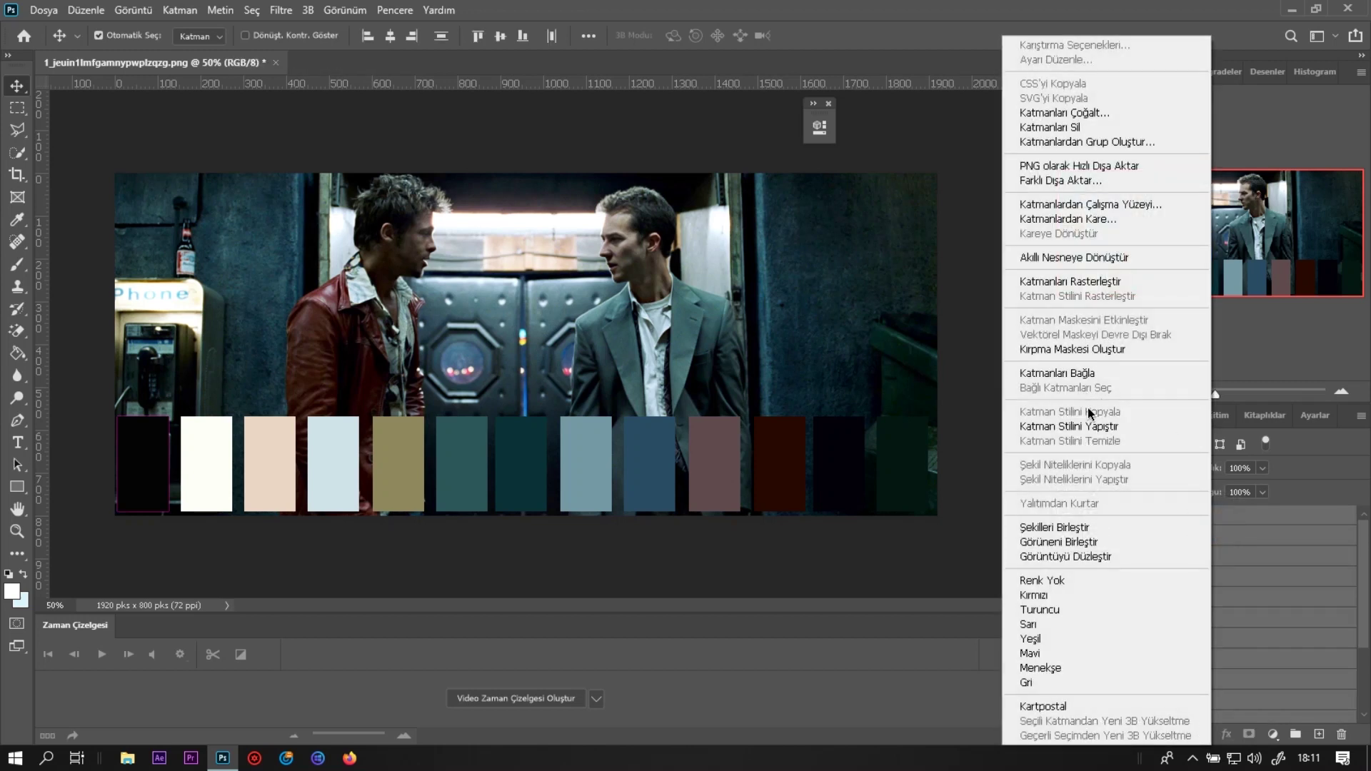
pyautogui.click(1109, 428)
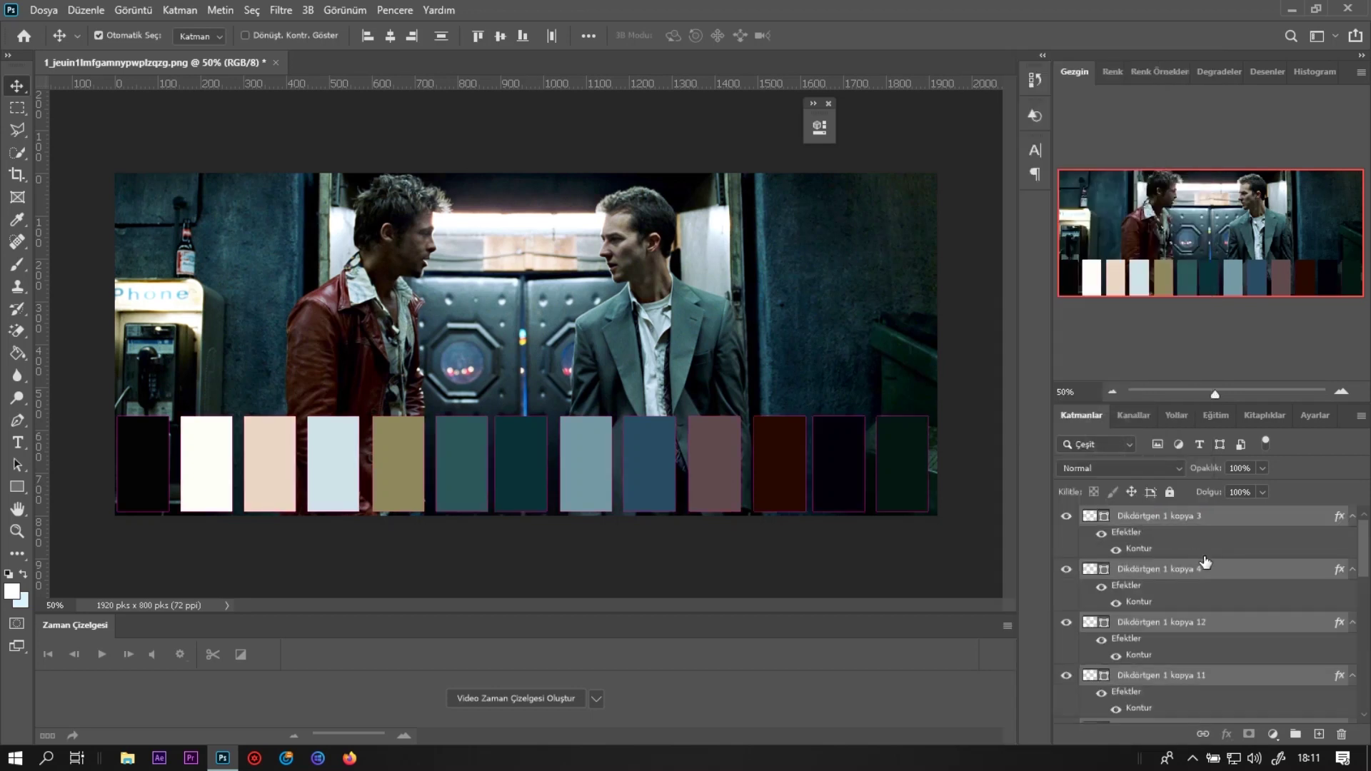
# Collapse the effects lists under all swatch layers and select the layer Dikdörtgen 1 kopya 7
pyautogui.click(1206, 560)
pyautogui.click(1352, 517)
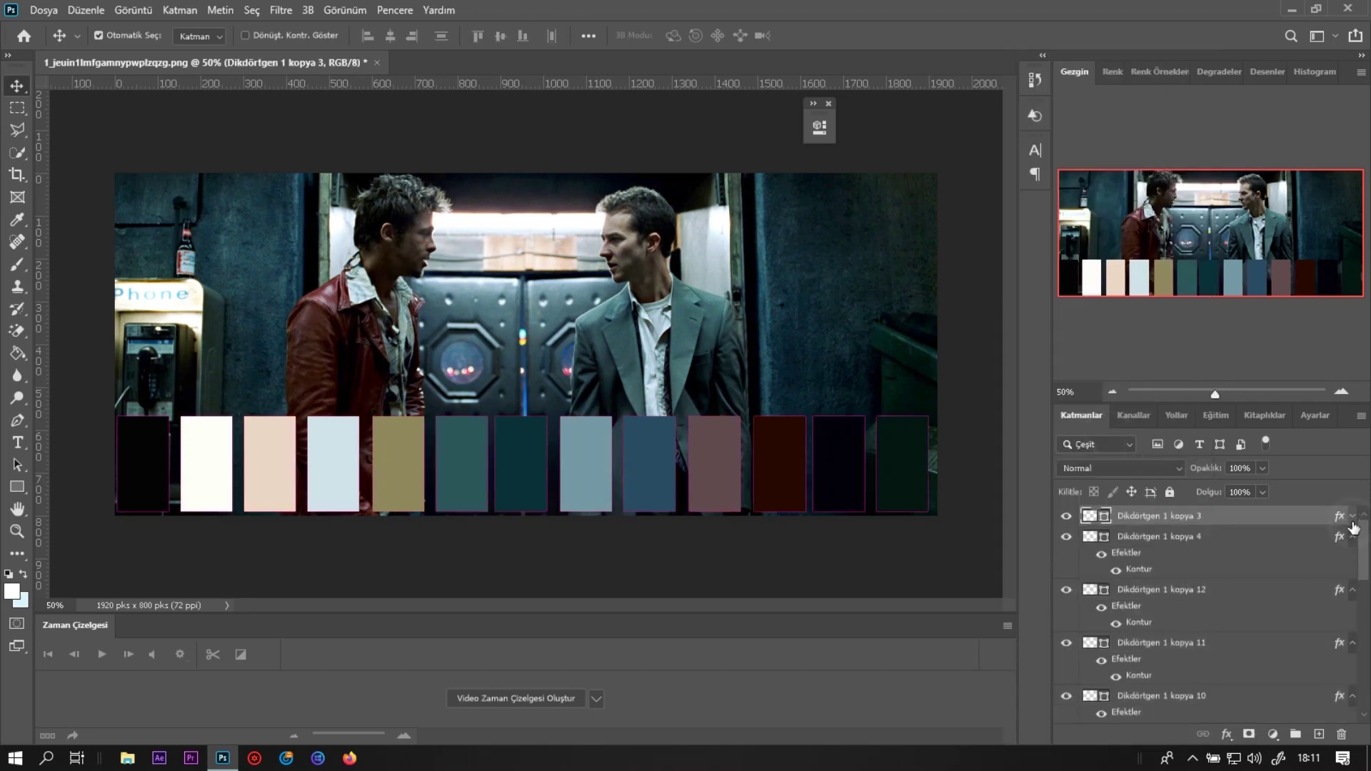
pyautogui.click(1353, 538)
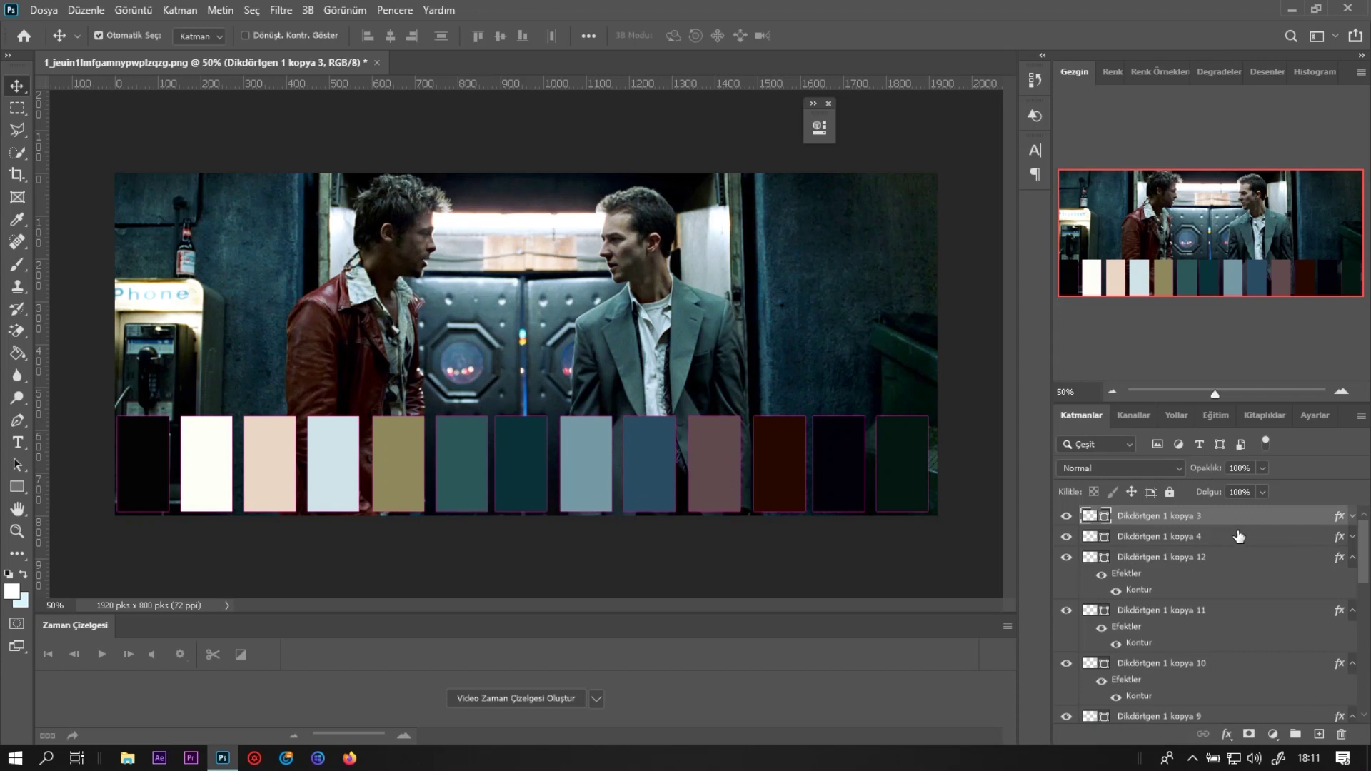
pyautogui.scroll(-5, 1239, 542)
pyautogui.keyDown('shift'); pyautogui.click(1182, 661); pyautogui.keyUp('shift')
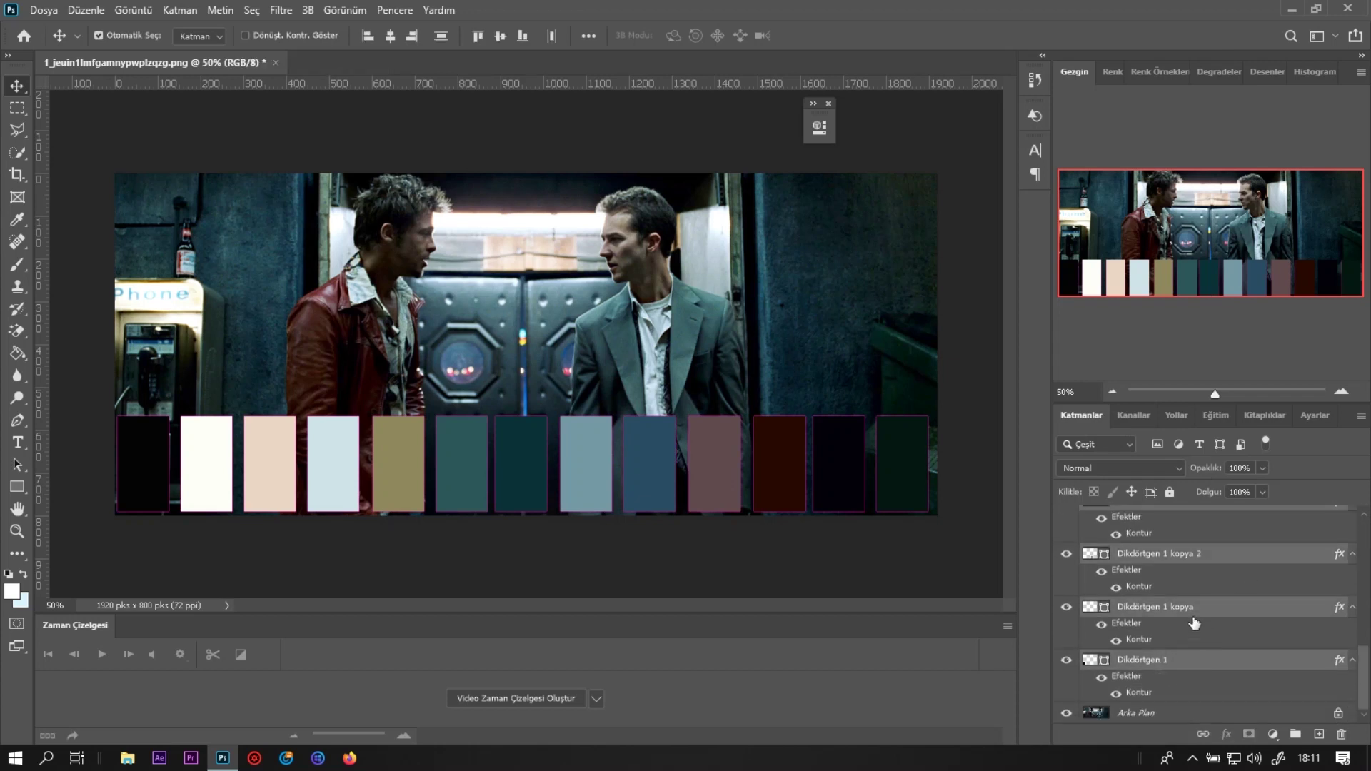
pyautogui.keyDown('alt'); pyautogui.click(1352, 609); pyautogui.keyUp('alt')
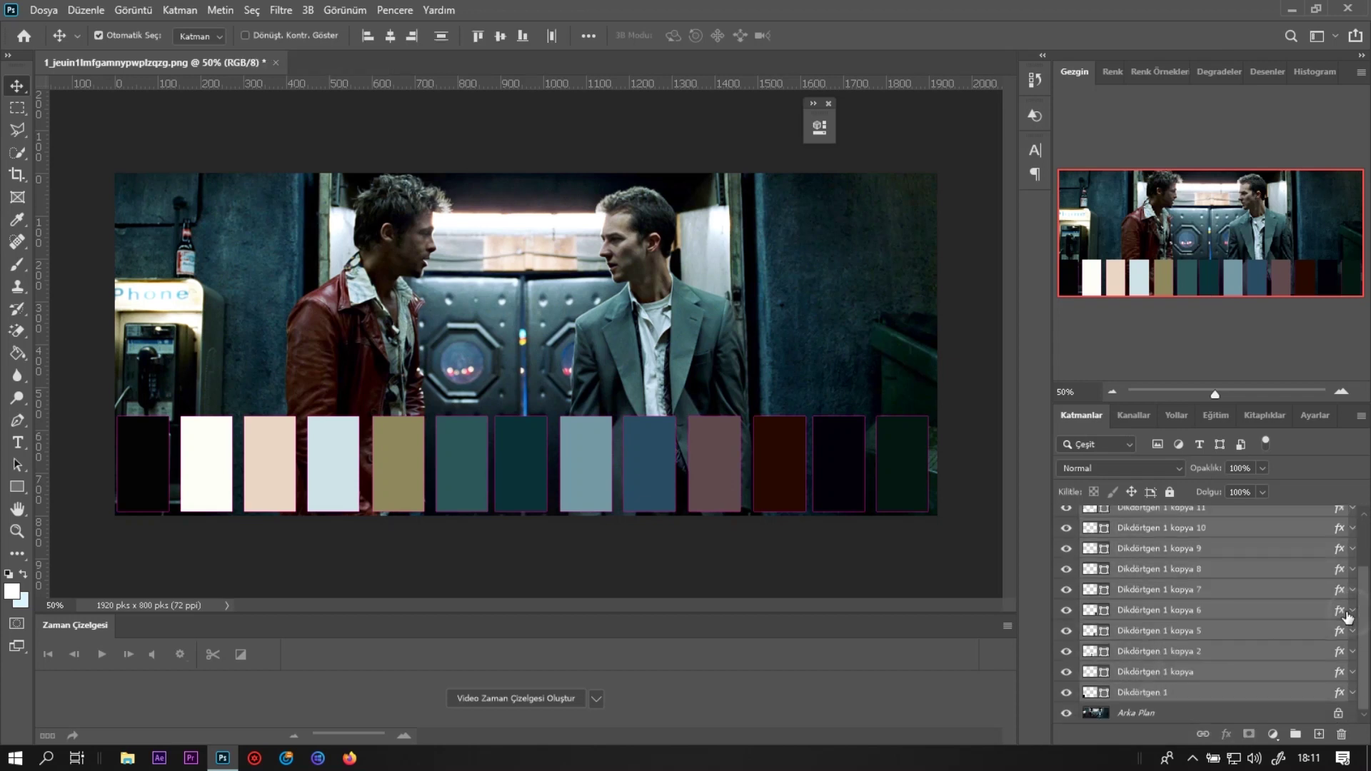
pyautogui.click(1184, 592)
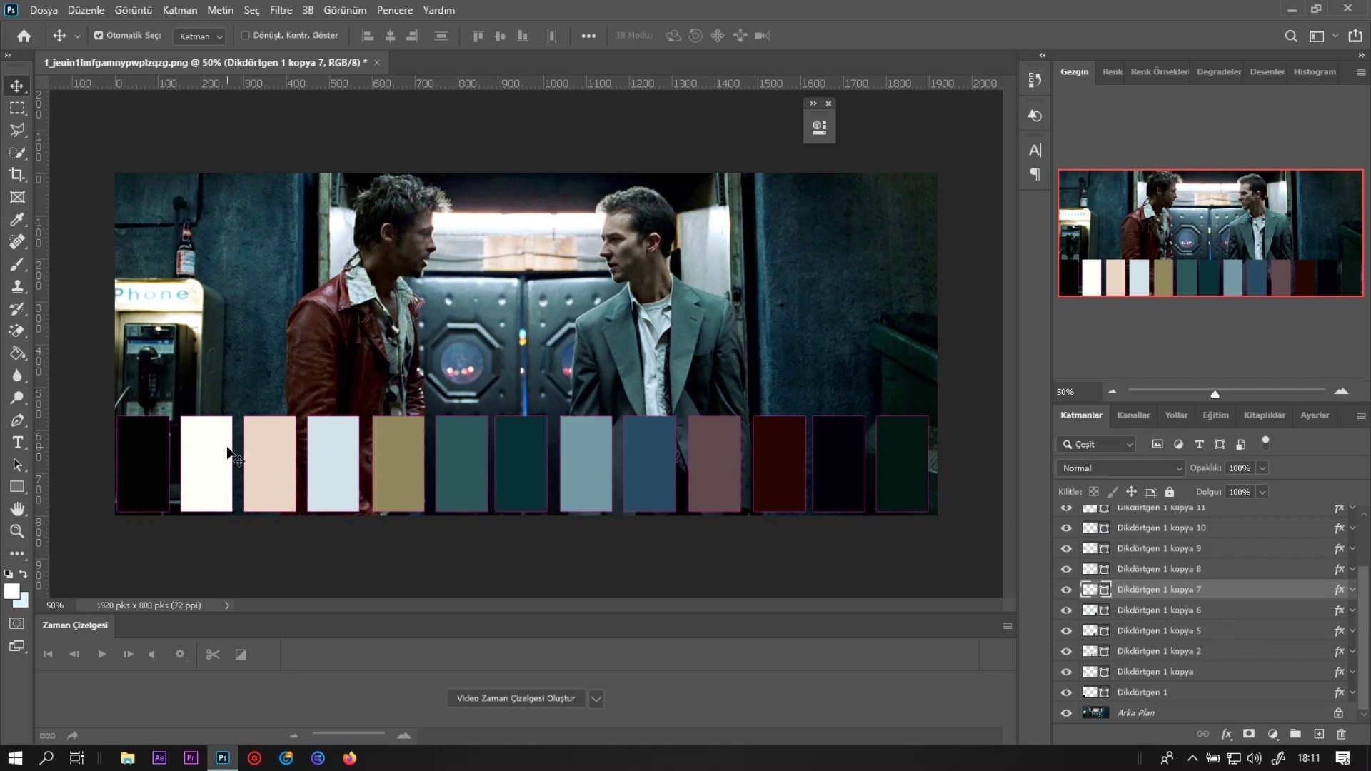
# Inspect the swatch outlines along the row up close and dock the floating properties panel with the collapsed panels
pyautogui.scroll(3, 155, 490)
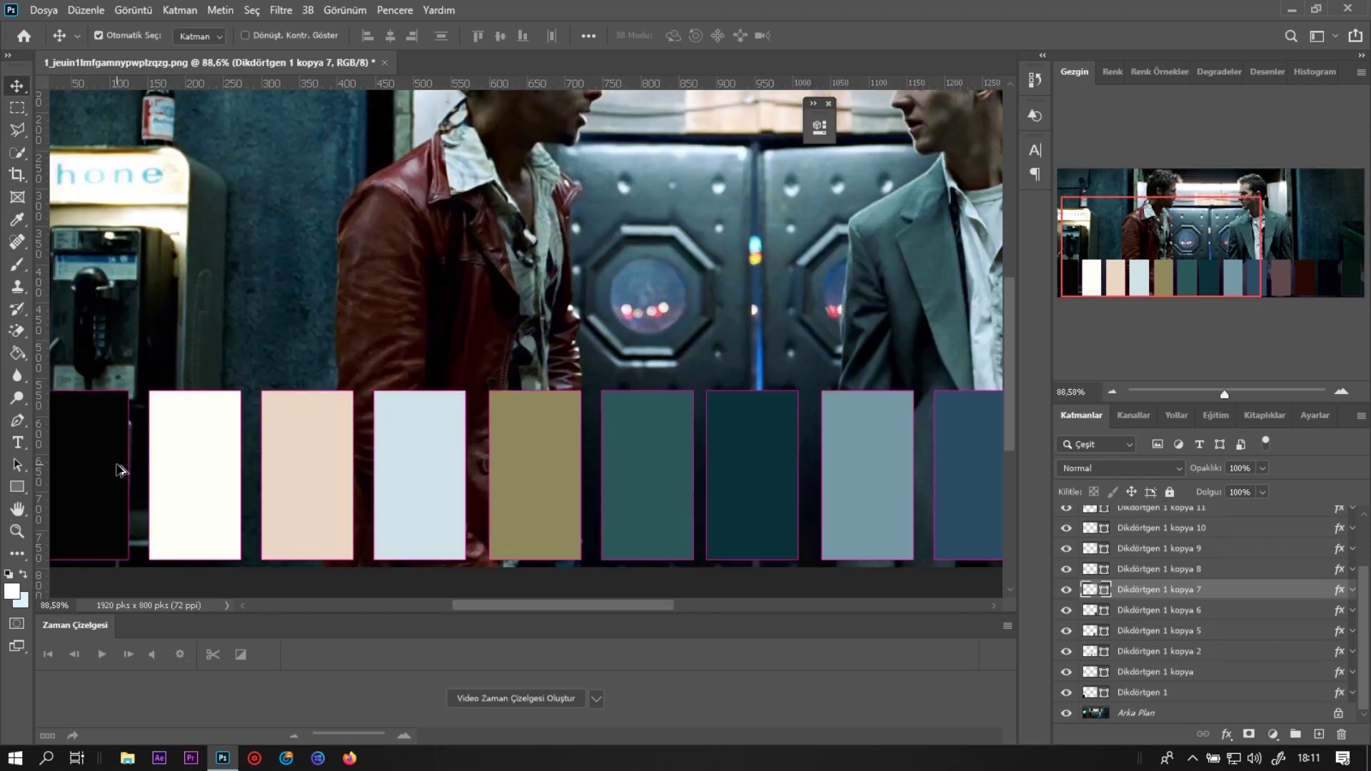
pyautogui.moveTo(504, 605); pyautogui.dragTo(634, 609)
pyautogui.scroll(-3, 554, 426)
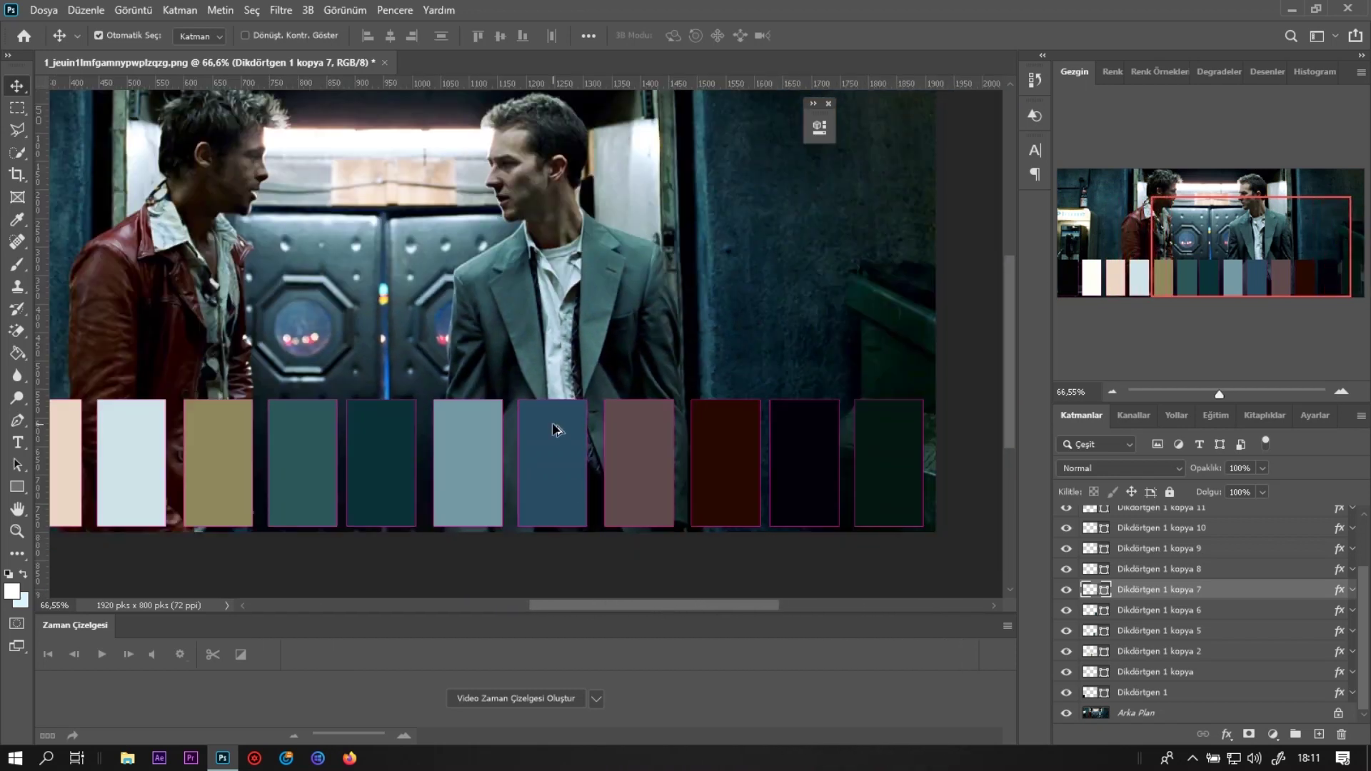
pyautogui.scroll(-2, 648, 575)
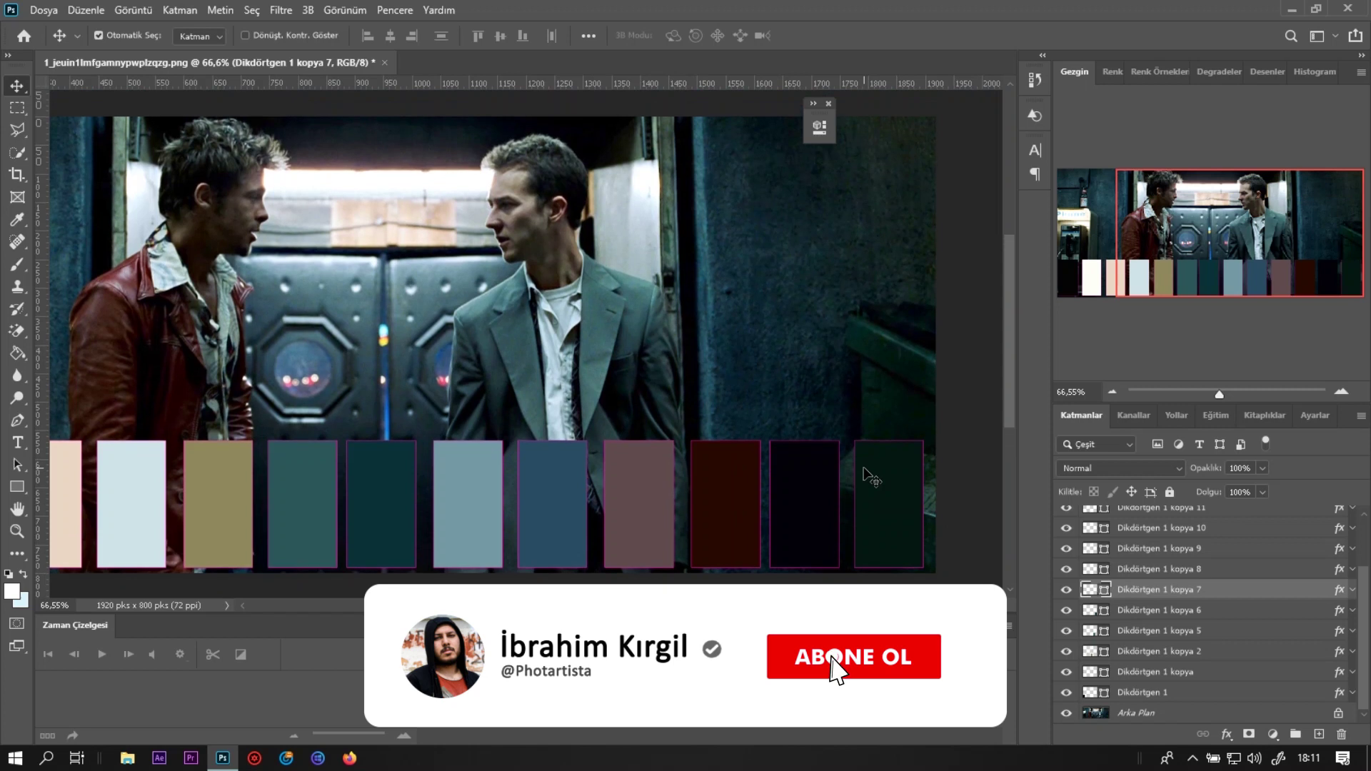
pyautogui.scroll(-1, 729, 471)
pyautogui.click(813, 105)
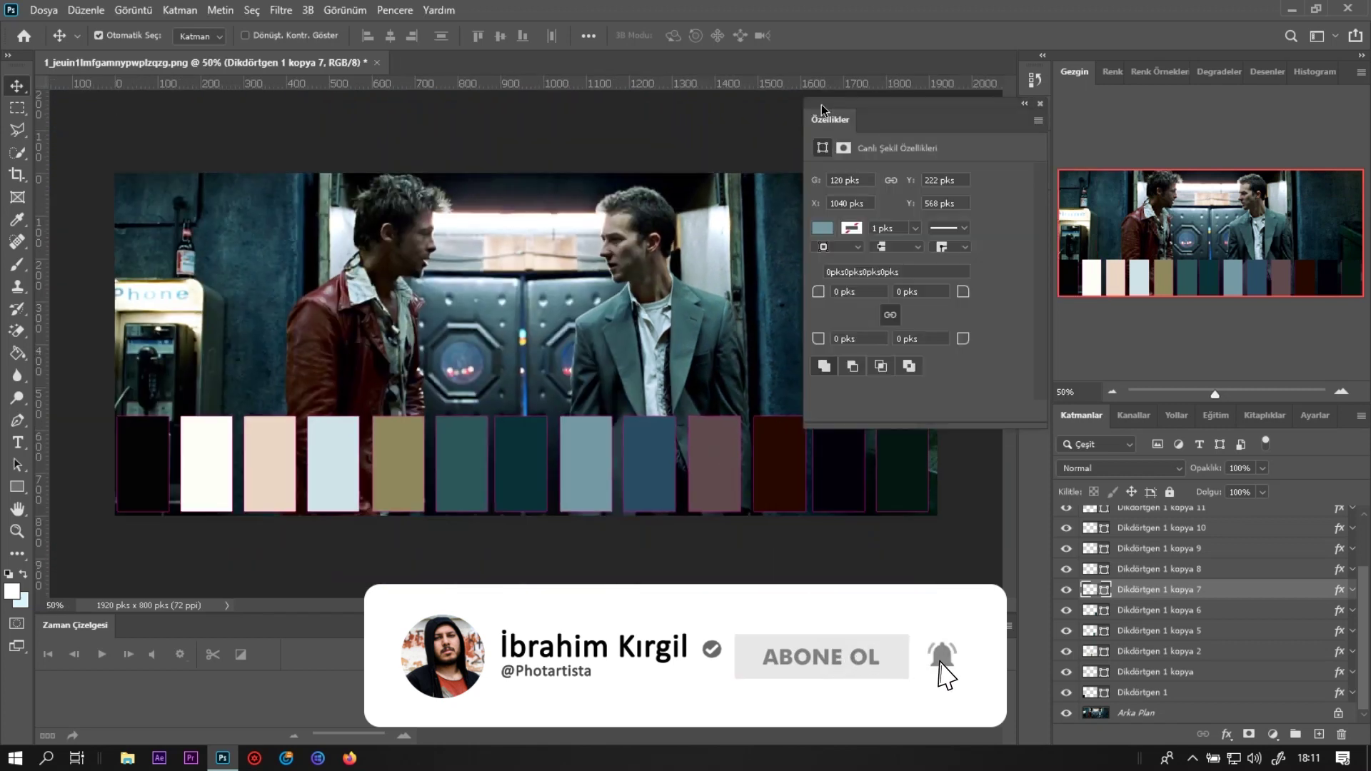
pyautogui.click(792, 208)
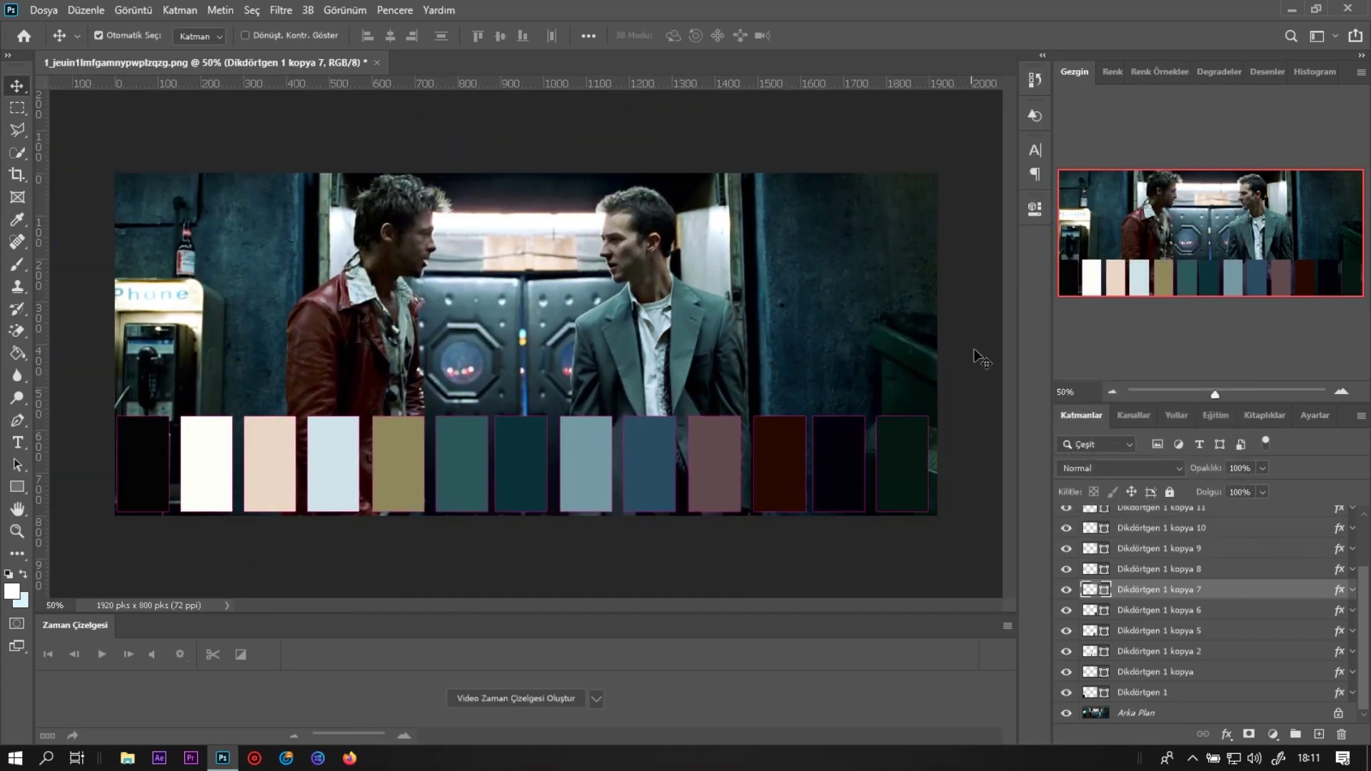
# Put all thirteen swatch layers into one layer group
pyautogui.click(1174, 693)
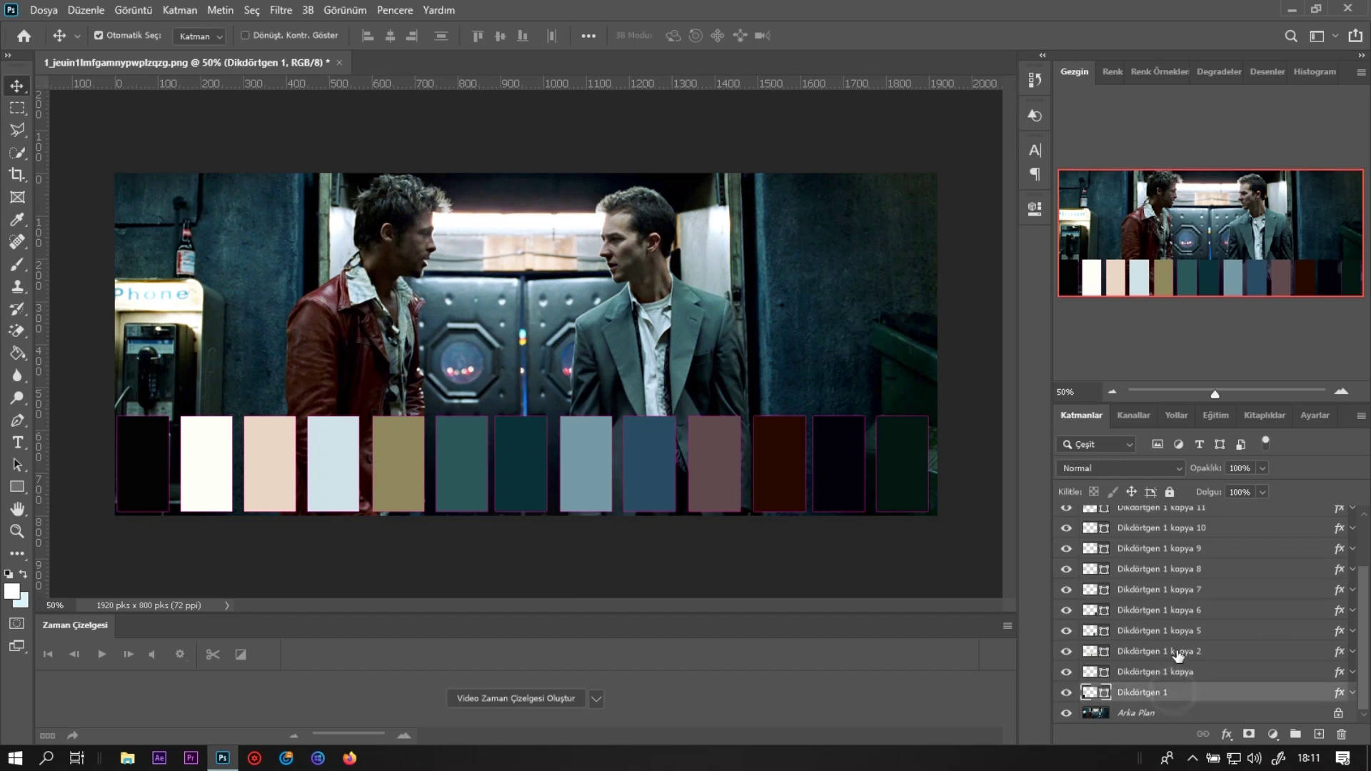
pyautogui.scroll(3, 1176, 619)
pyautogui.keyDown('shift'); pyautogui.click(1183, 517); pyautogui.keyUp('shift')
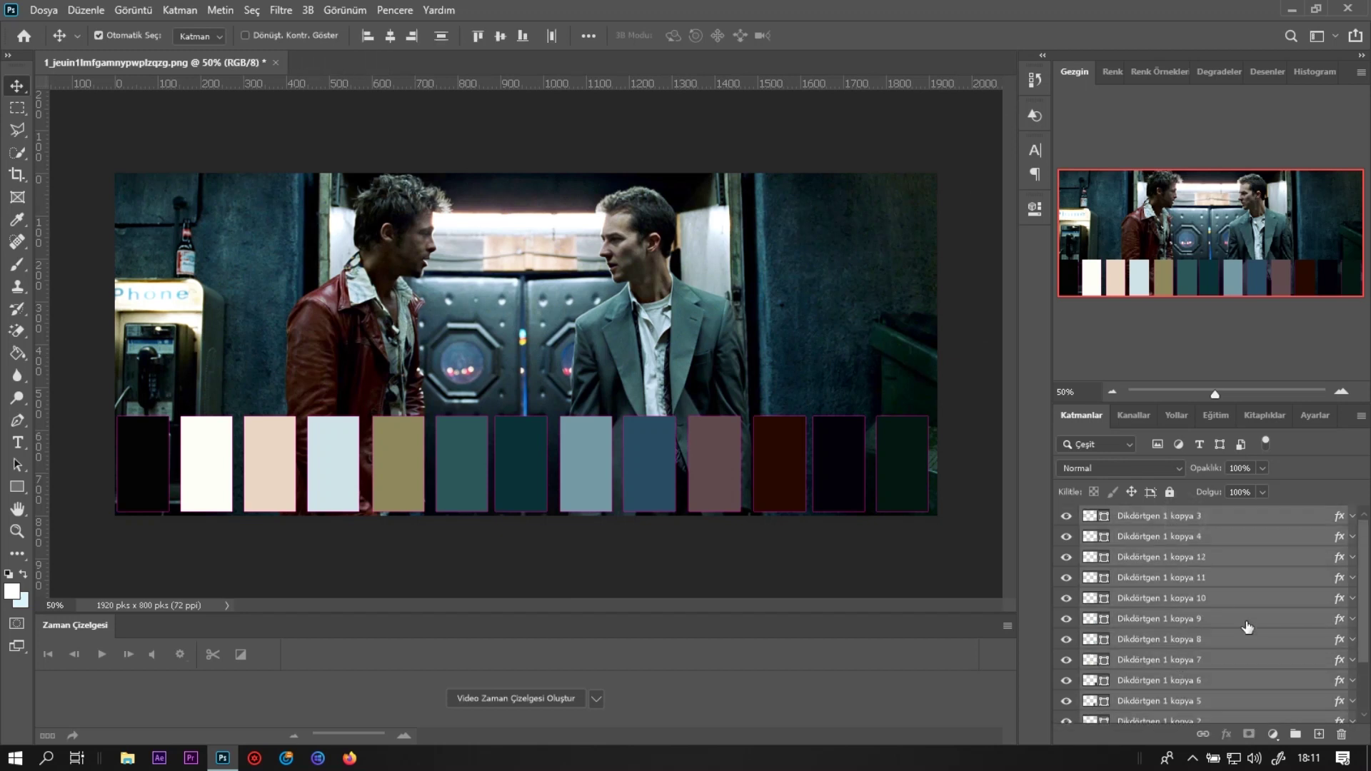
pyautogui.click(1296, 734)
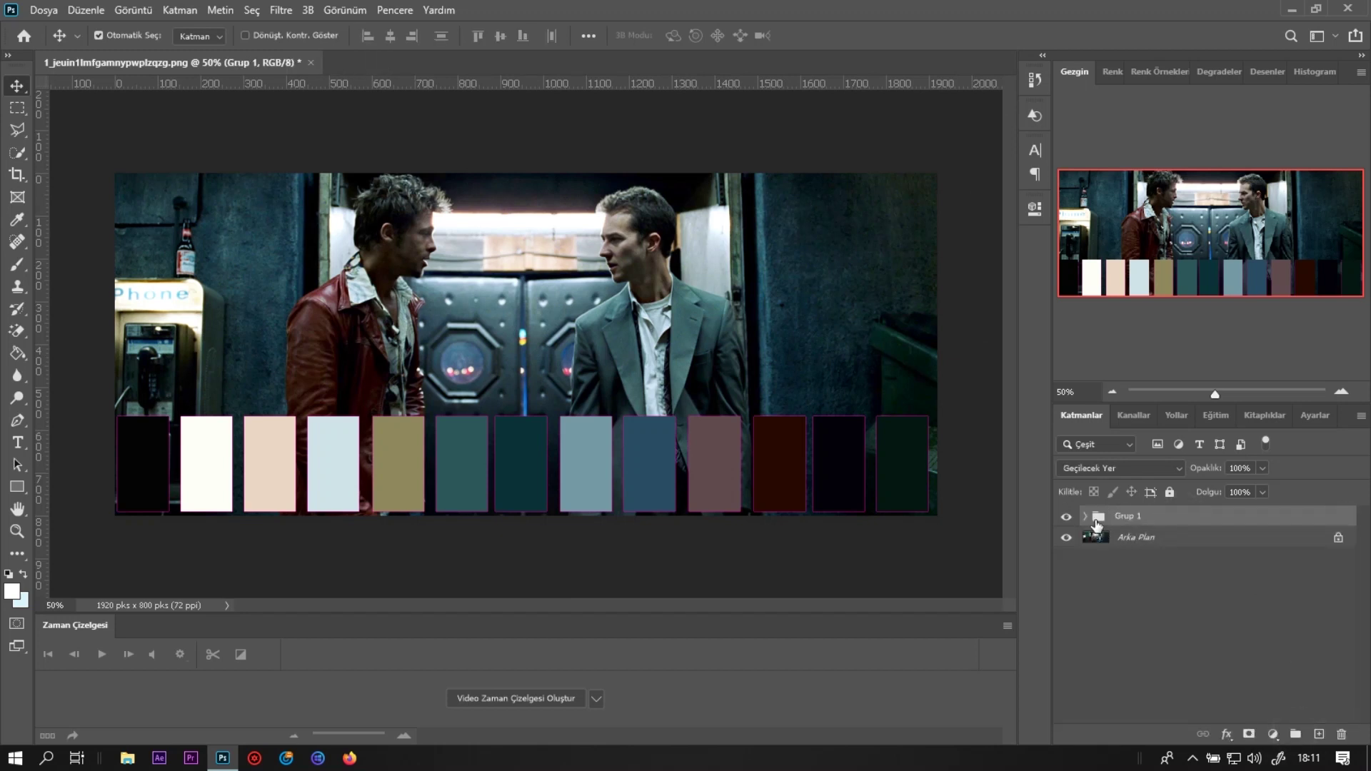
# Check the swatch group by expanding and collapsing it and turning its visibility off and on, and leave no layer selected
pyautogui.click(1086, 517)
pyautogui.click(1085, 517)
pyautogui.click(1066, 517)
pyautogui.click(1066, 516)
pyautogui.click(1143, 622)
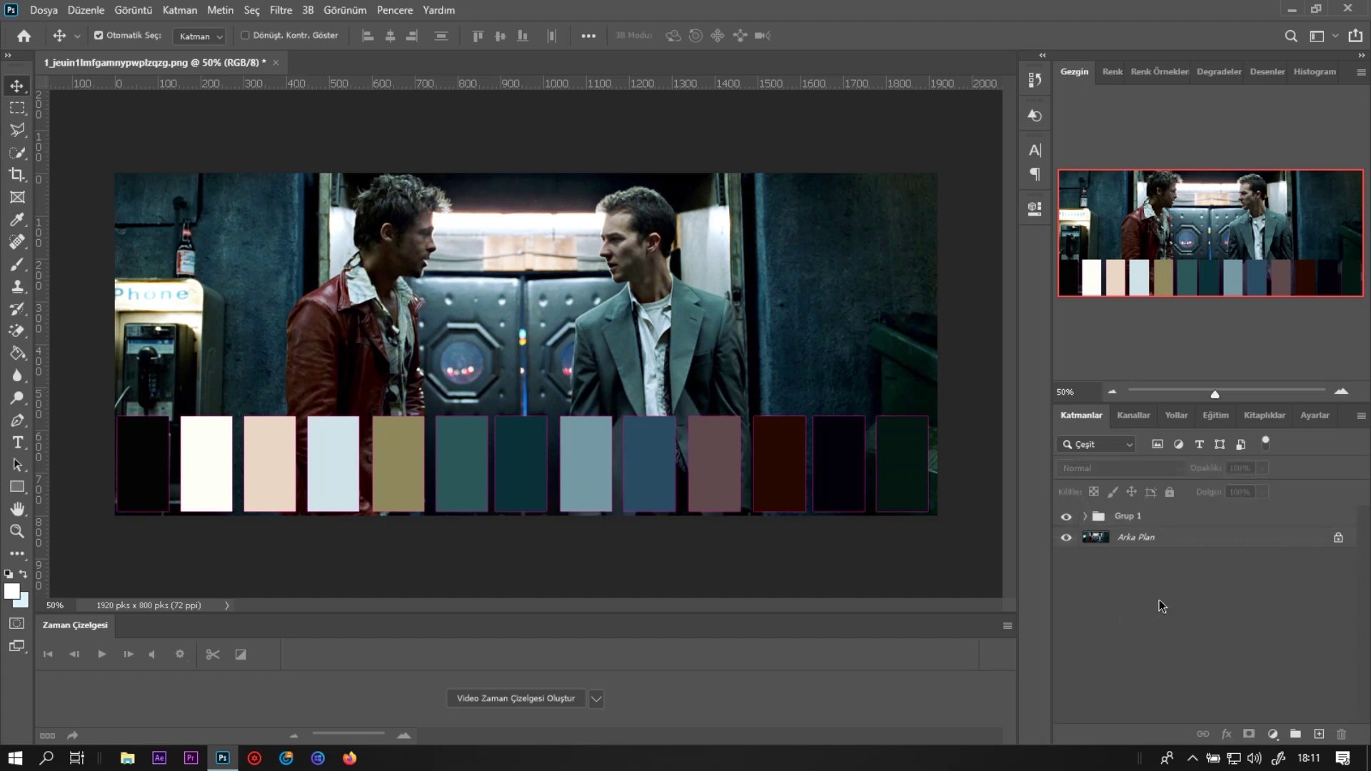
# Save the image as a JPEG copy on the desktop under its existing name with quality 12
pyautogui.click(45, 8)
pyautogui.click(61, 216)
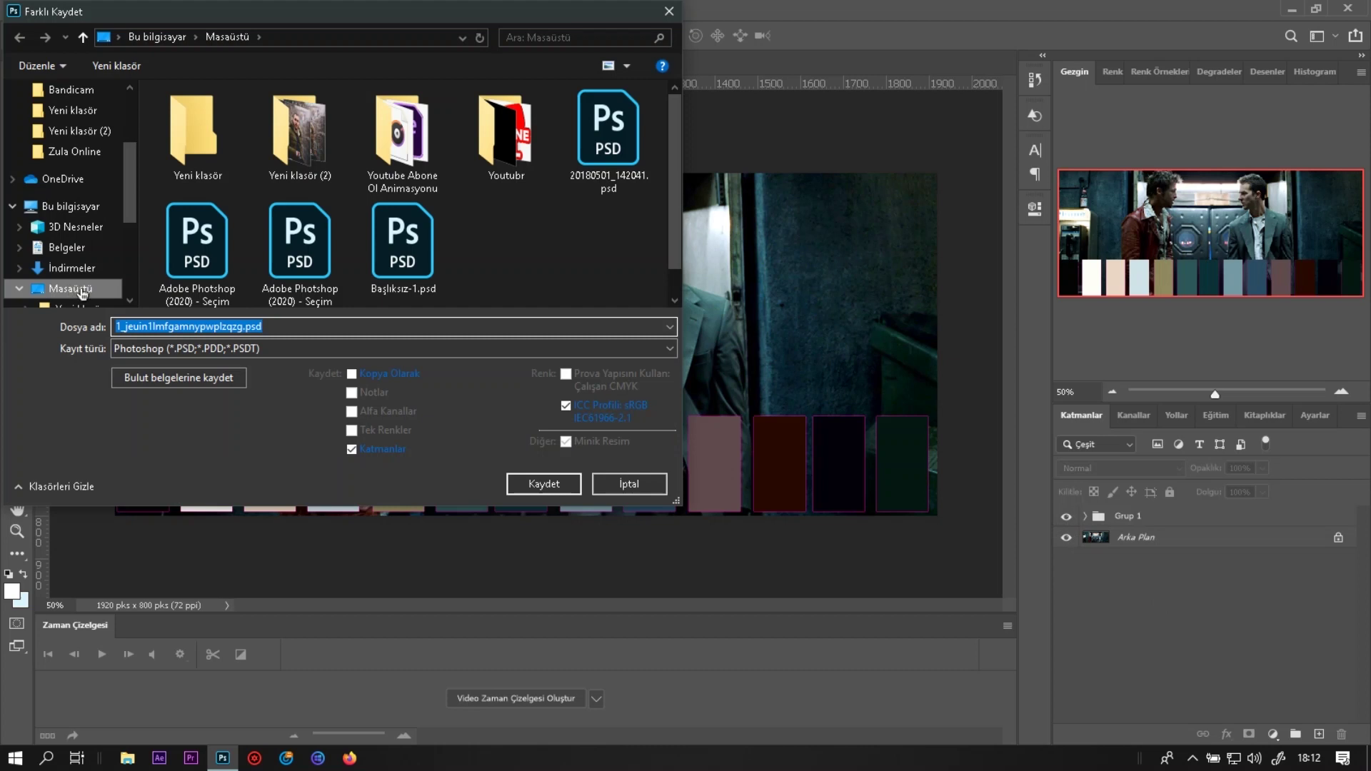
pyautogui.click(200, 348)
pyautogui.click(200, 483)
pyautogui.click(282, 327)
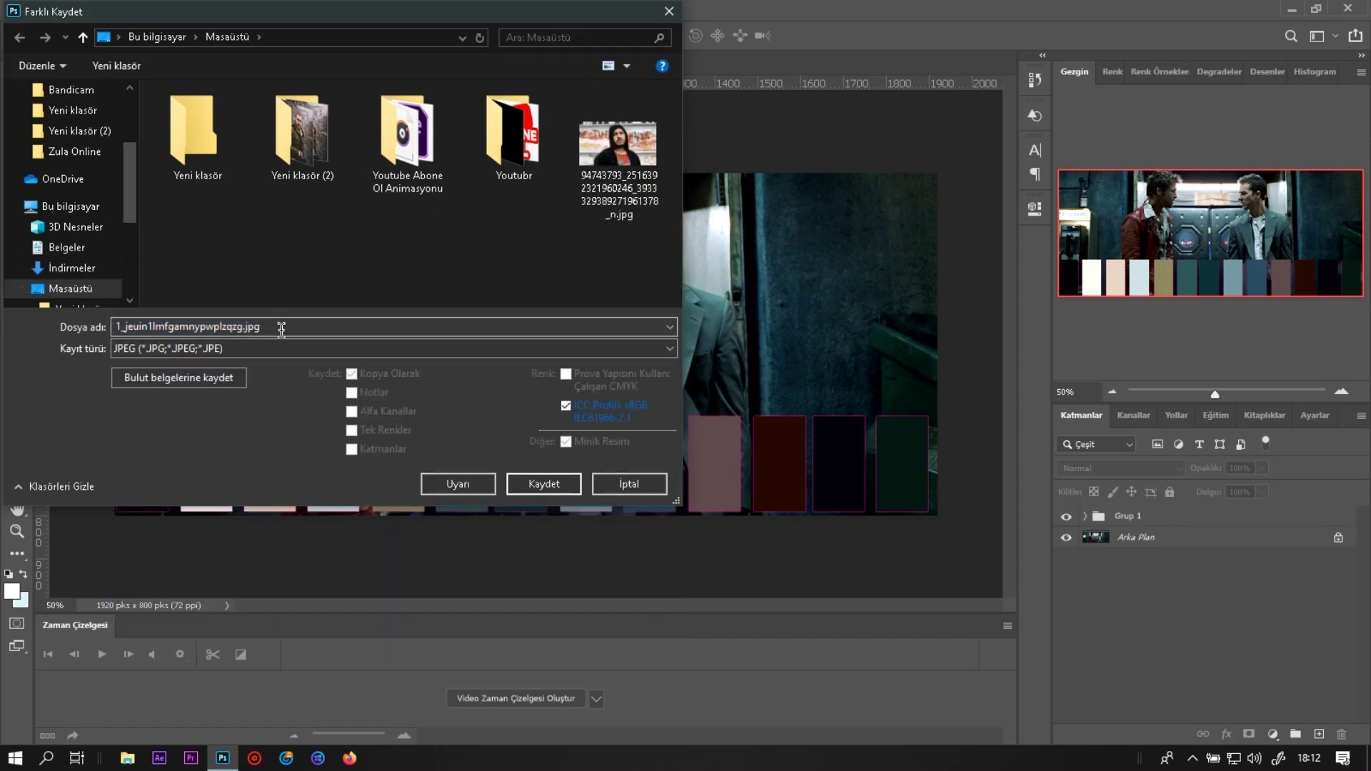
pyautogui.click(553, 489)
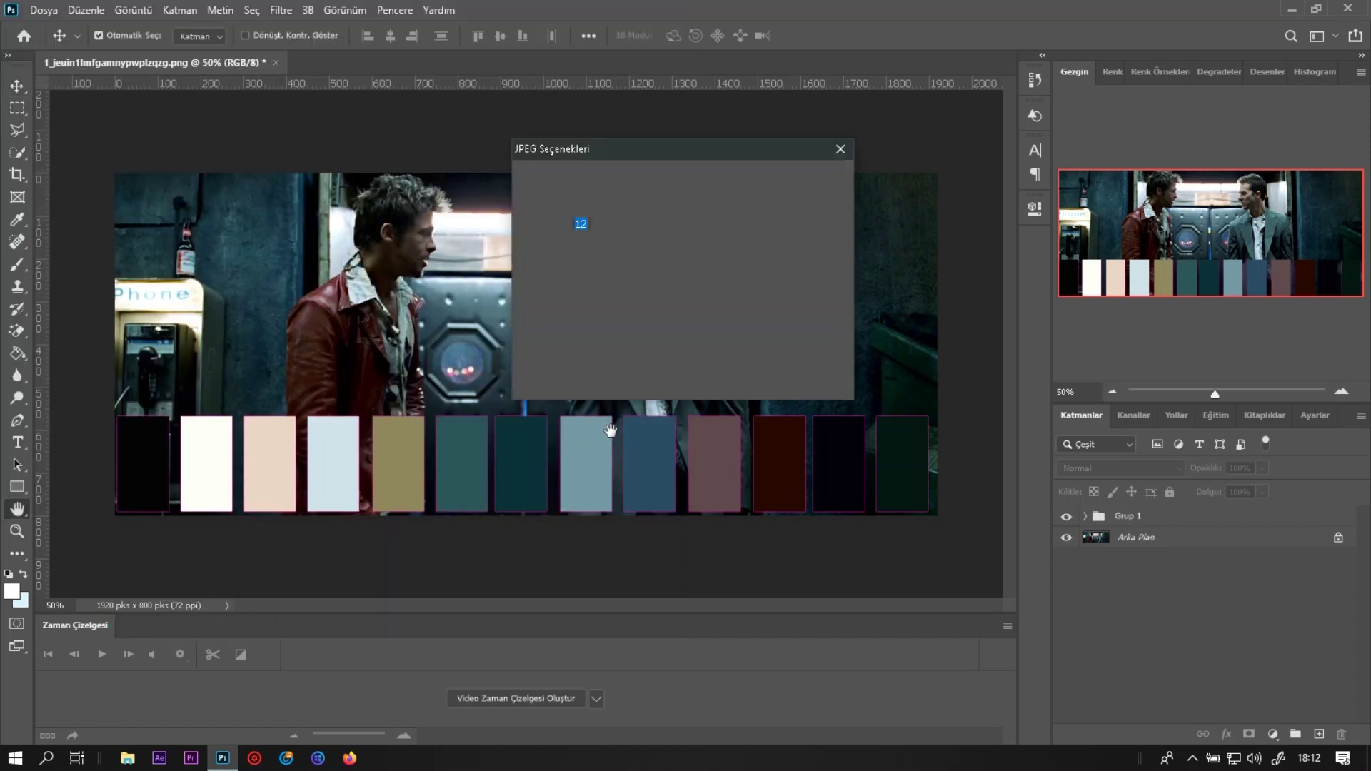
pyautogui.click(803, 182)
# Go to the Windows desktop and open the saved JPEG in the image viewer
pyautogui.press('super+d')
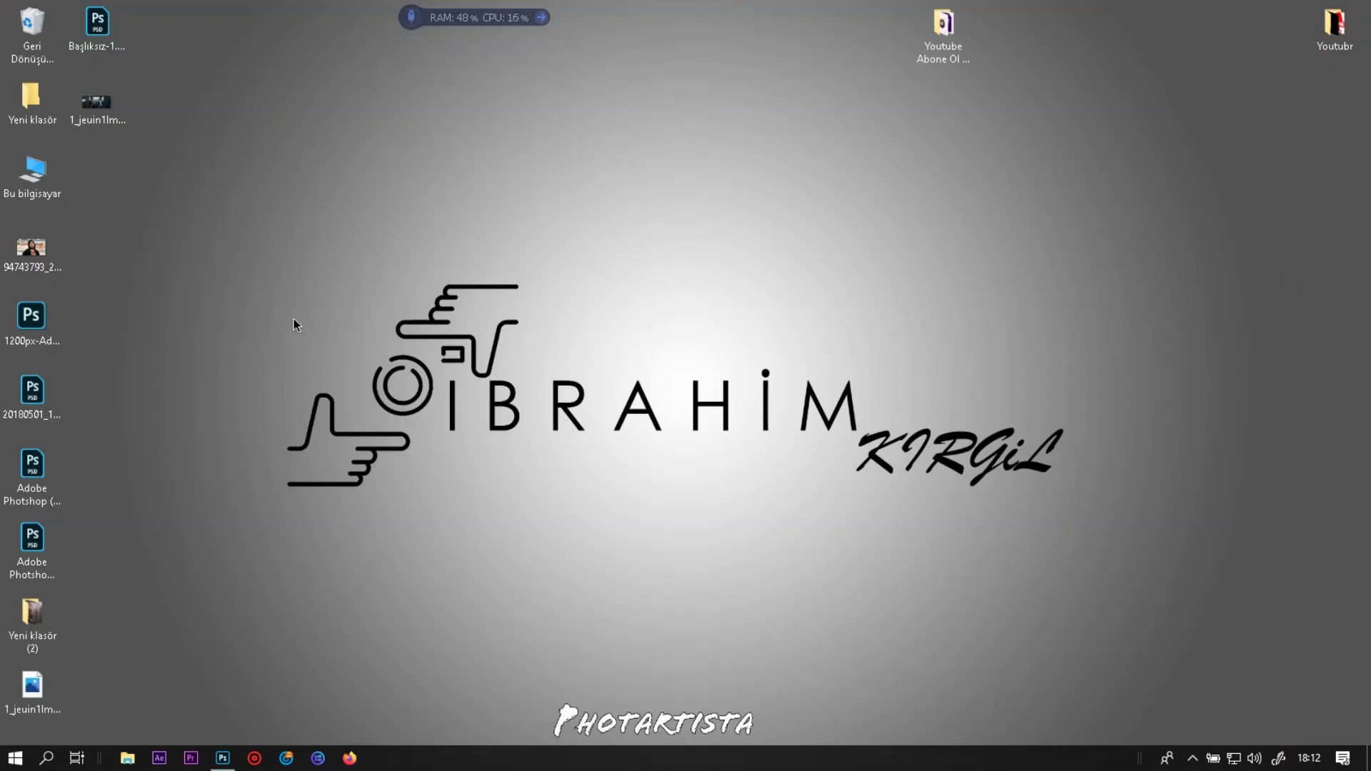
pyautogui.doubleClick(32, 700)
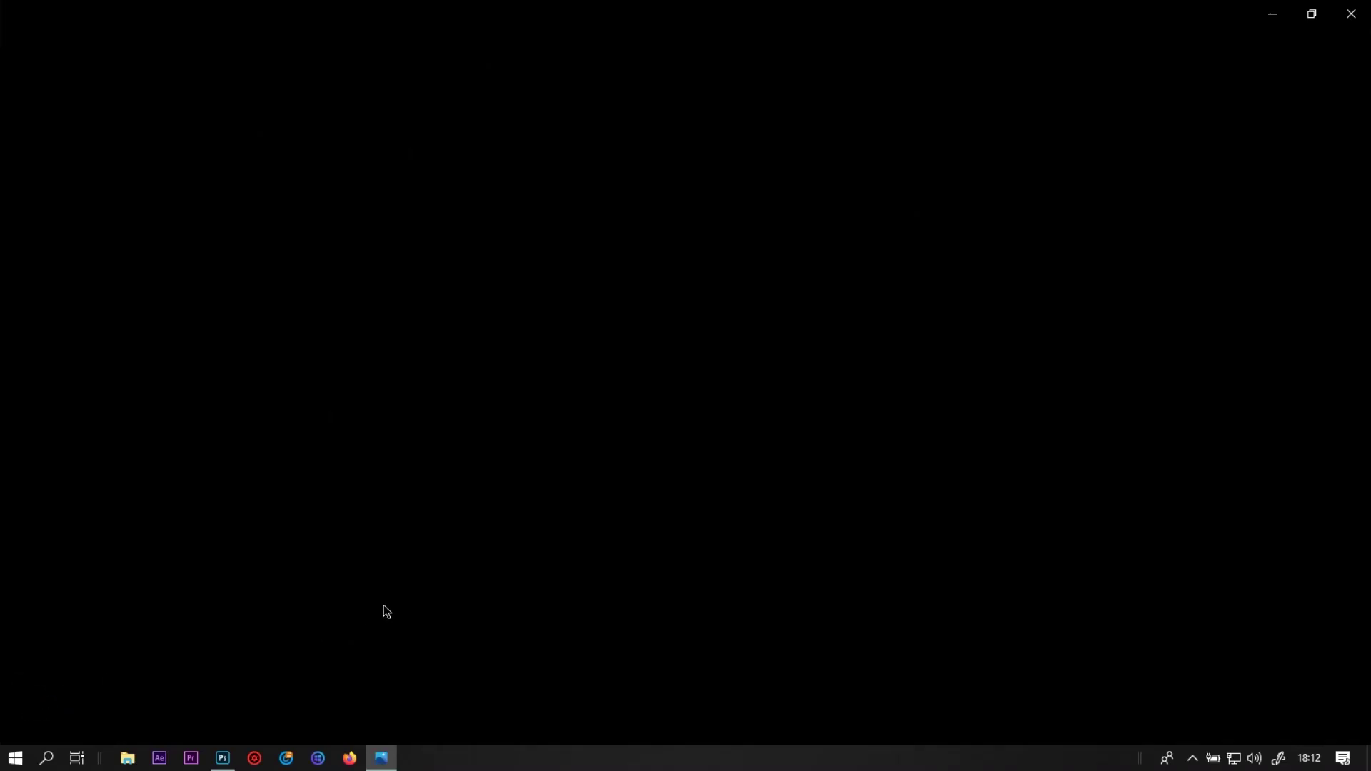